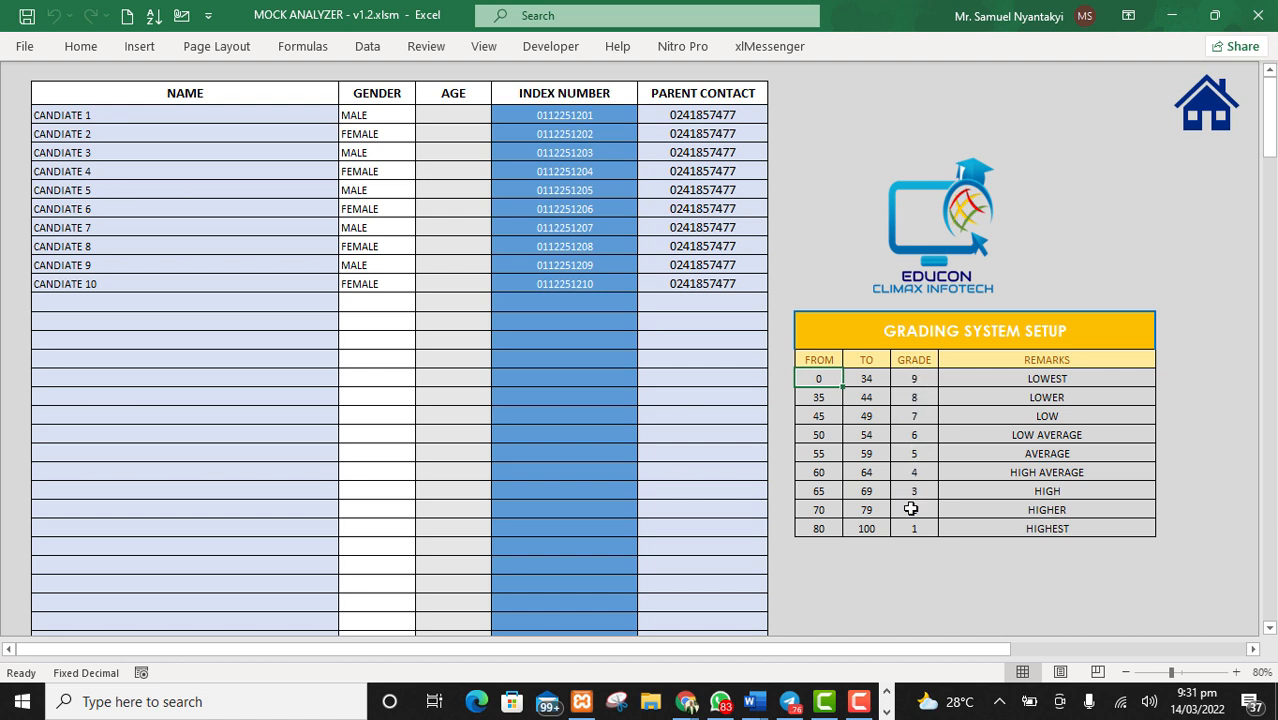
# Step: Examine the grading system setup table and the empty candidate name rows on the register sheet
pyautogui.click(913, 527)
pyautogui.click(984, 600)
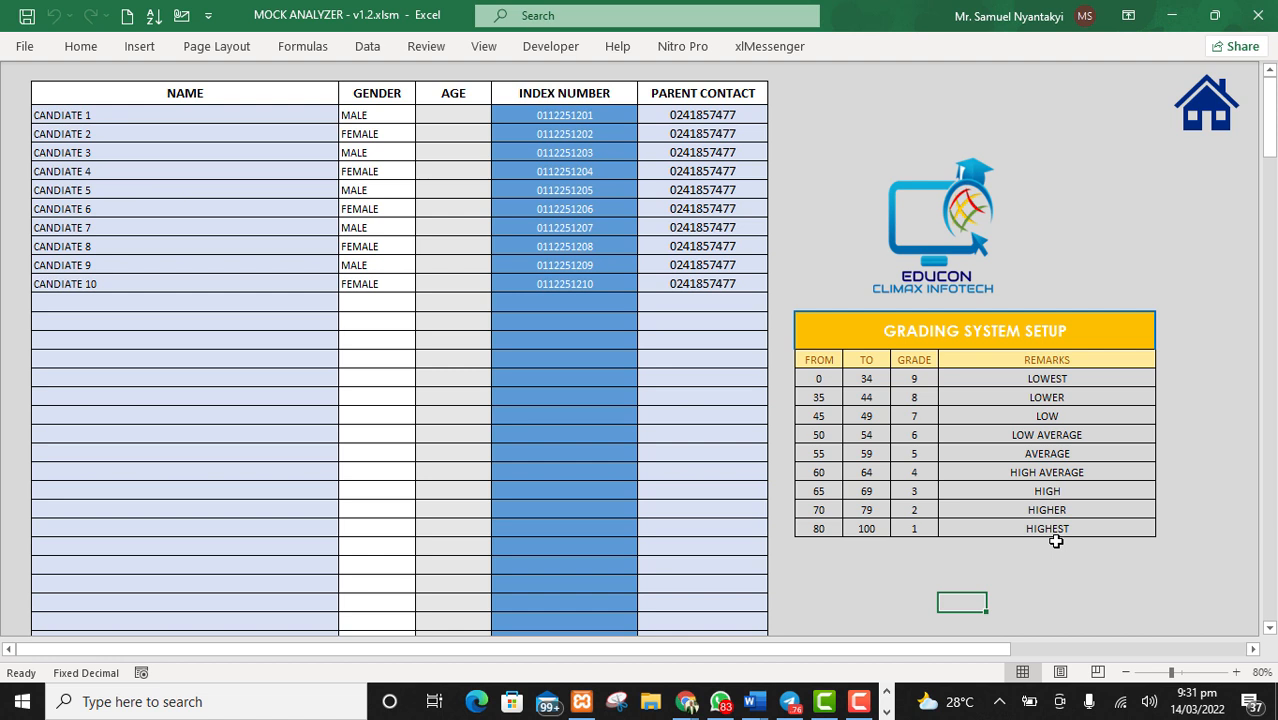
pyautogui.click(834, 382)
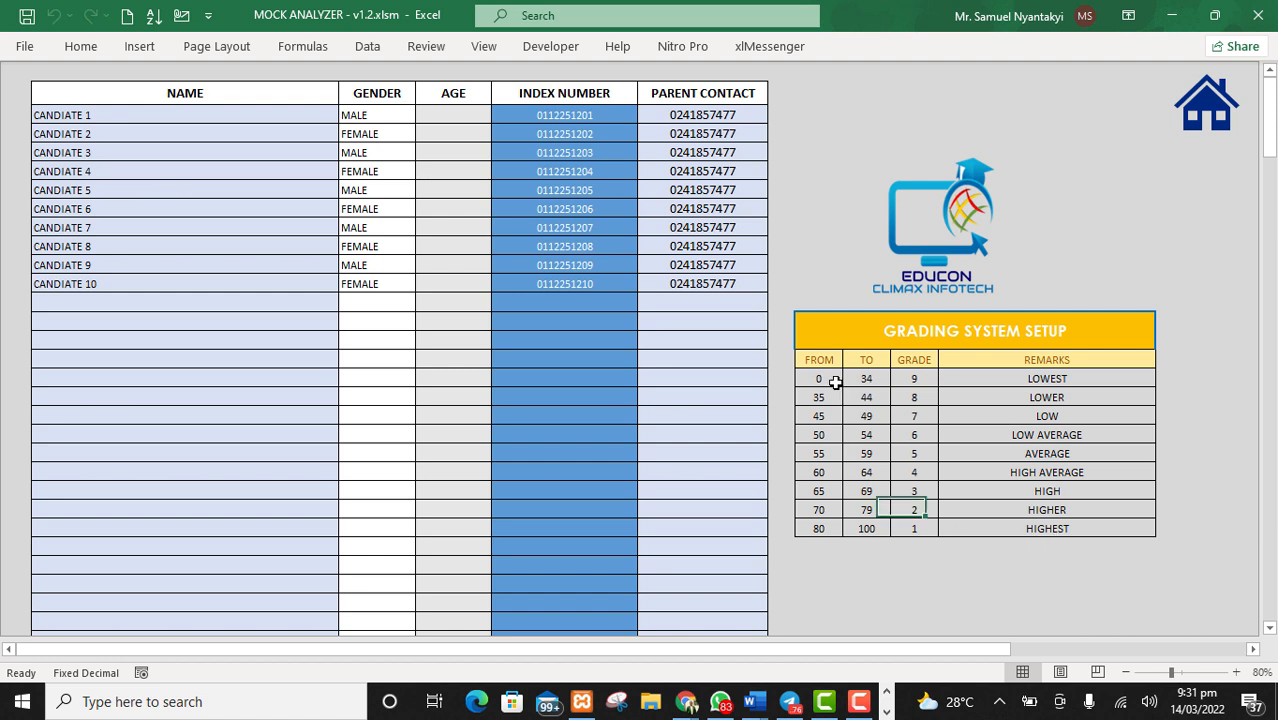
pyautogui.click(894, 397)
pyautogui.click(893, 474)
pyautogui.click(868, 455)
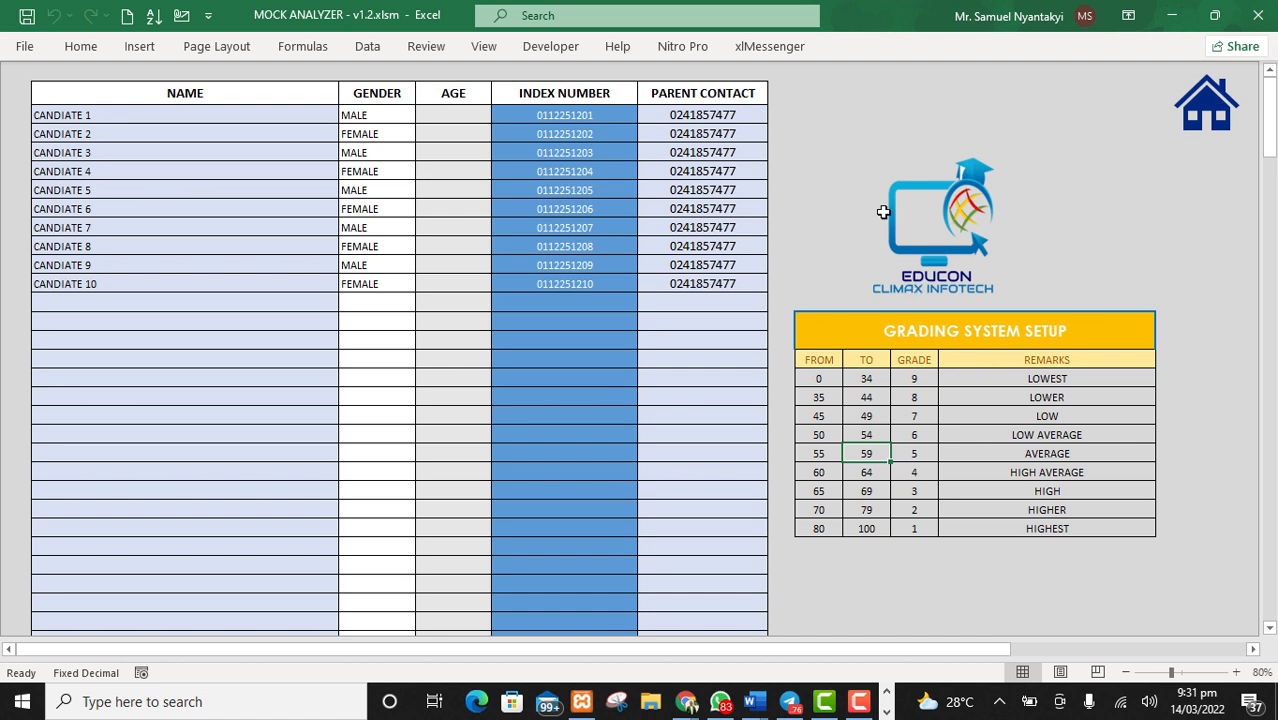
pyautogui.click(64, 308)
pyautogui.click(294, 343)
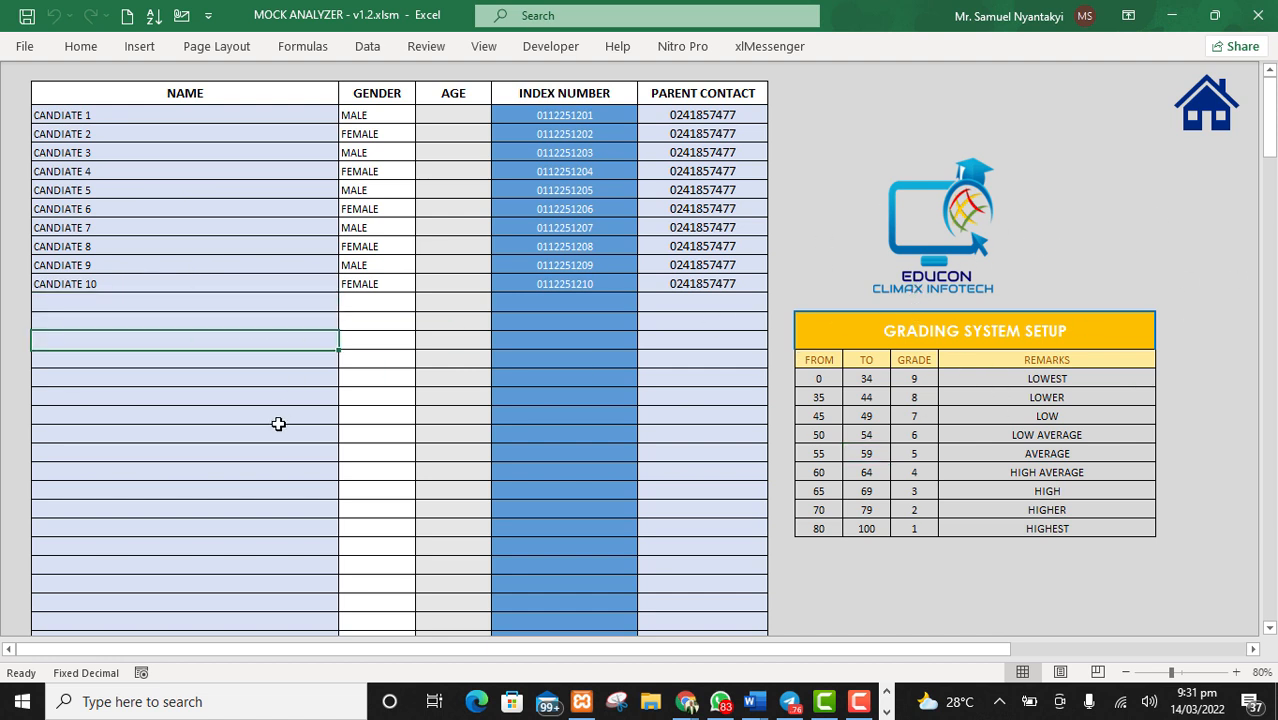
pyautogui.click(277, 423)
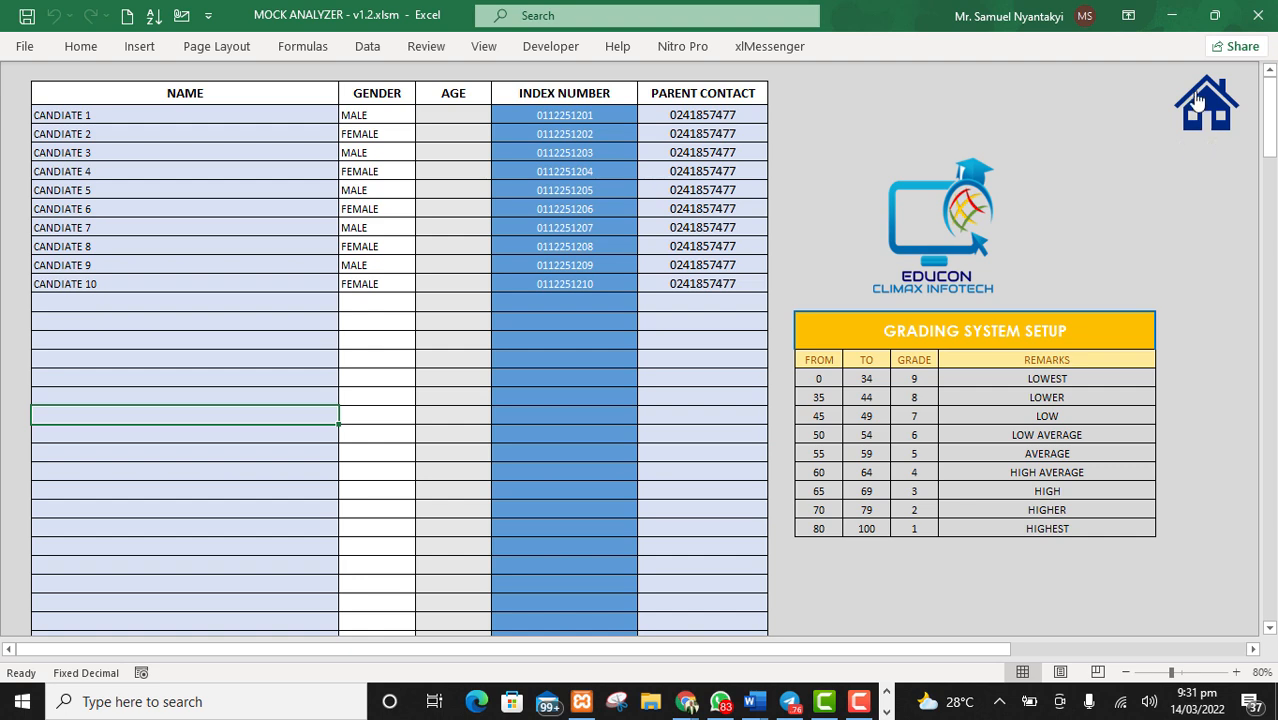
# Step: View the English analysis sheet in the subject reports and return to the home dashboard
pyautogui.click(1198, 100)
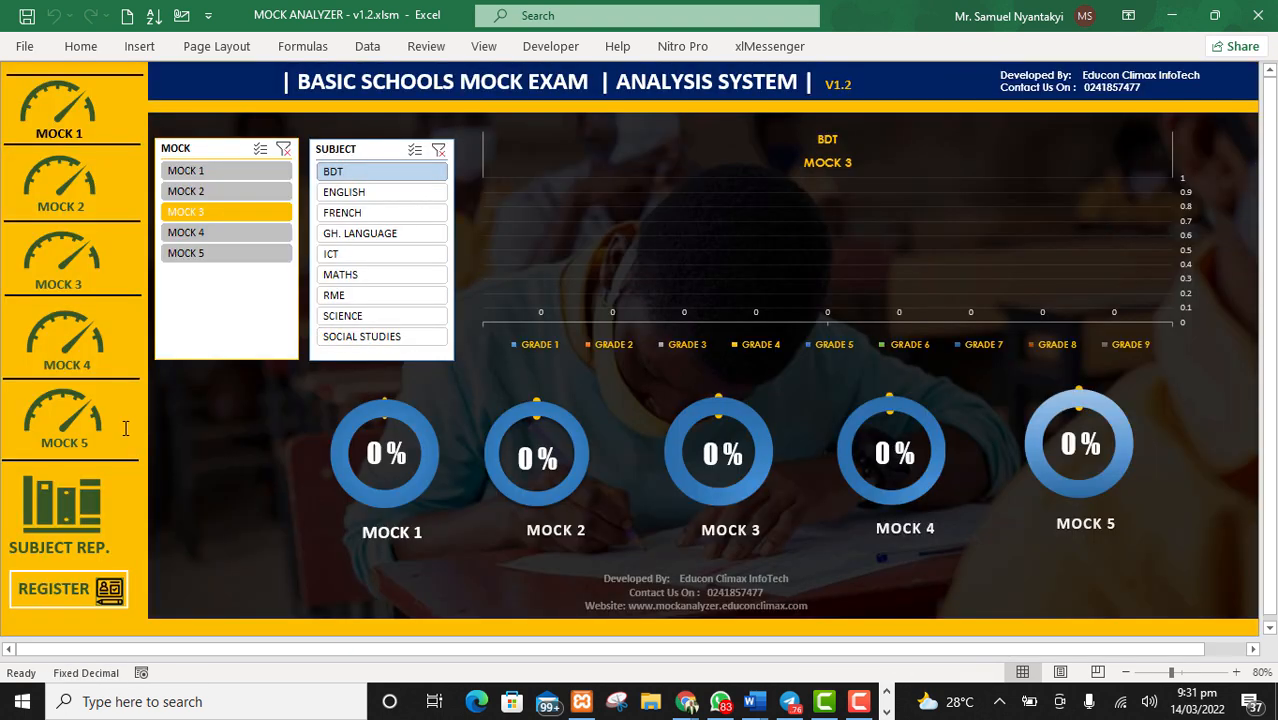
pyautogui.click(59, 514)
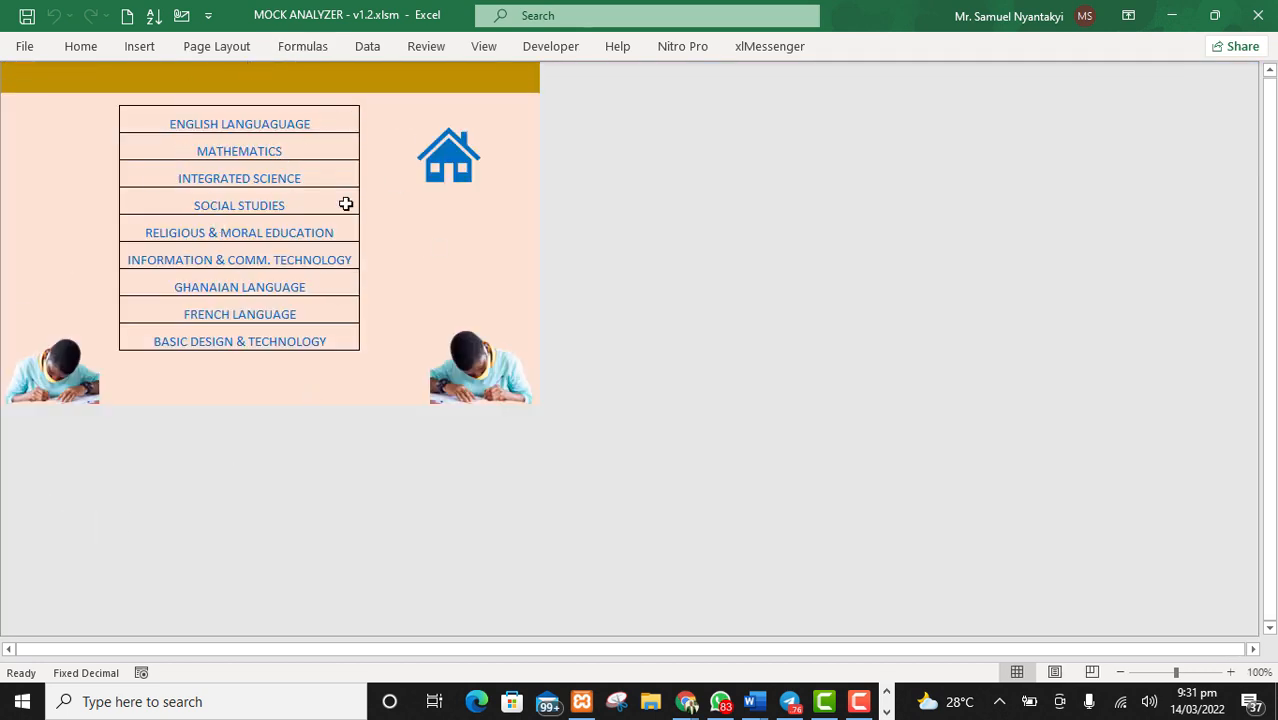
pyautogui.click(253, 126)
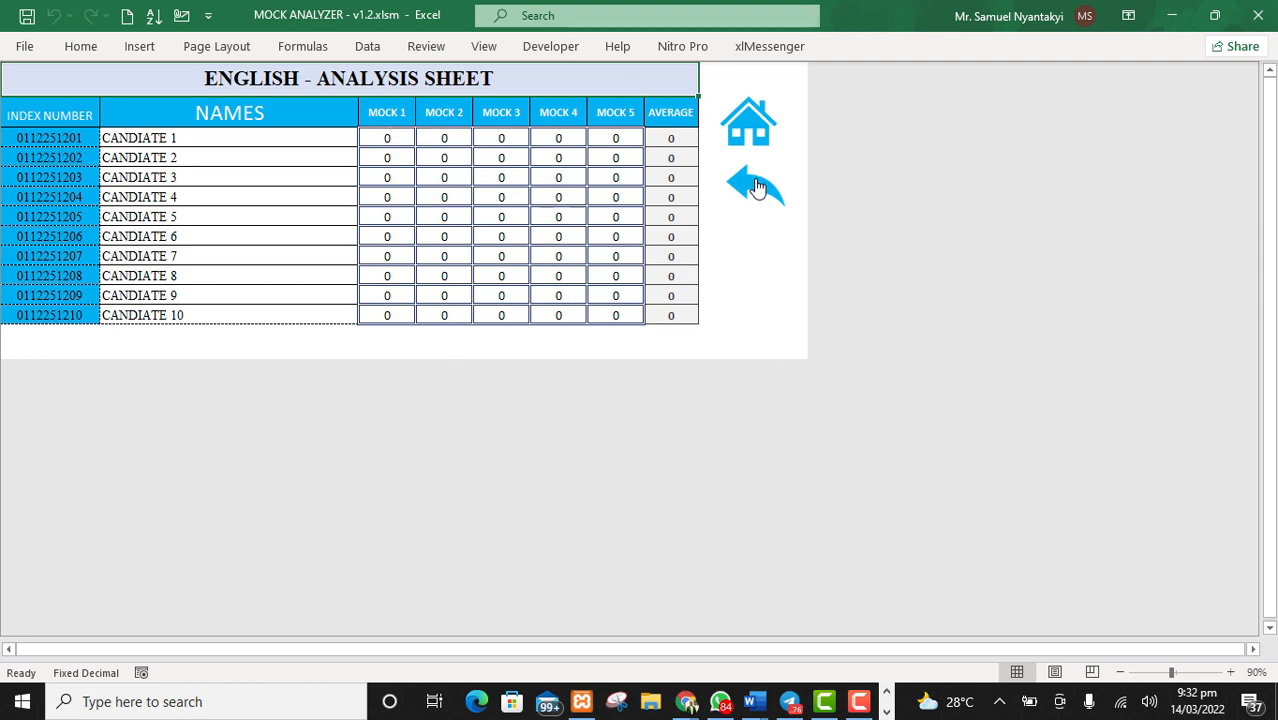
pyautogui.click(757, 187)
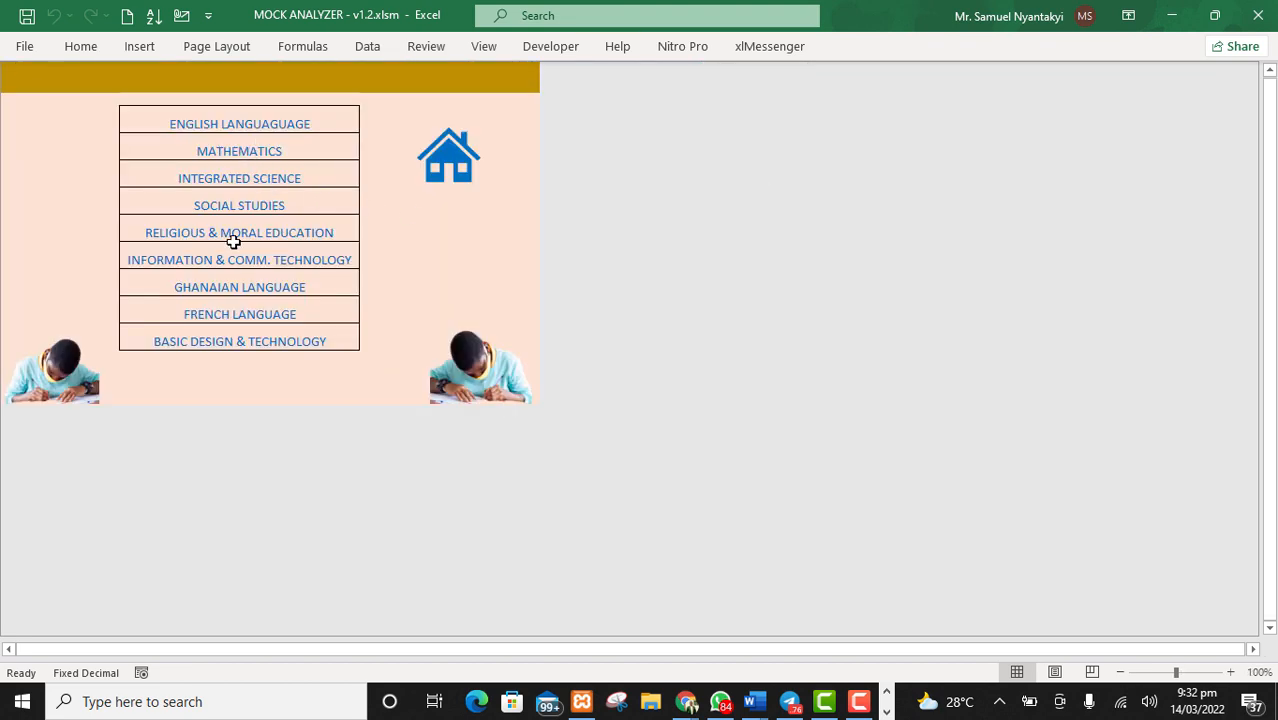
pyautogui.click(449, 160)
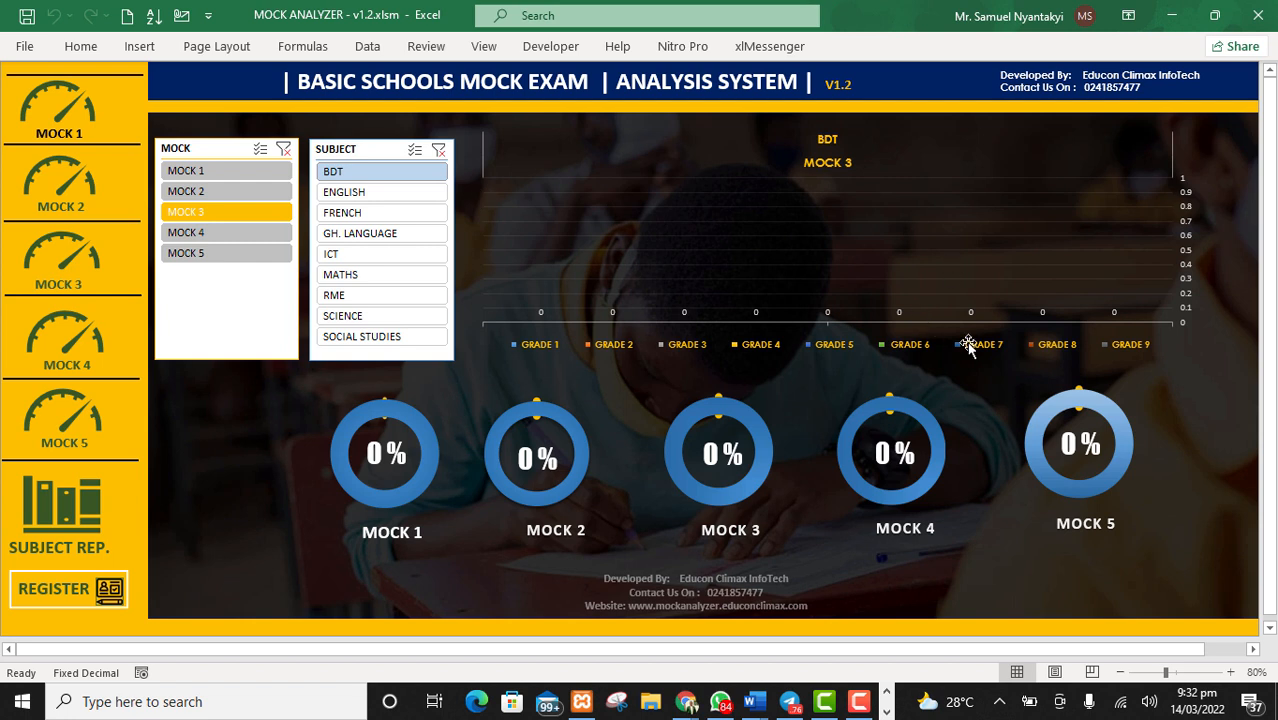
# Step: Filter the home dashboard chart to MOCK 1 while trying the subjects ENGLISH, FRENCH and GH. LANGUAGE
pyautogui.click(196, 174)
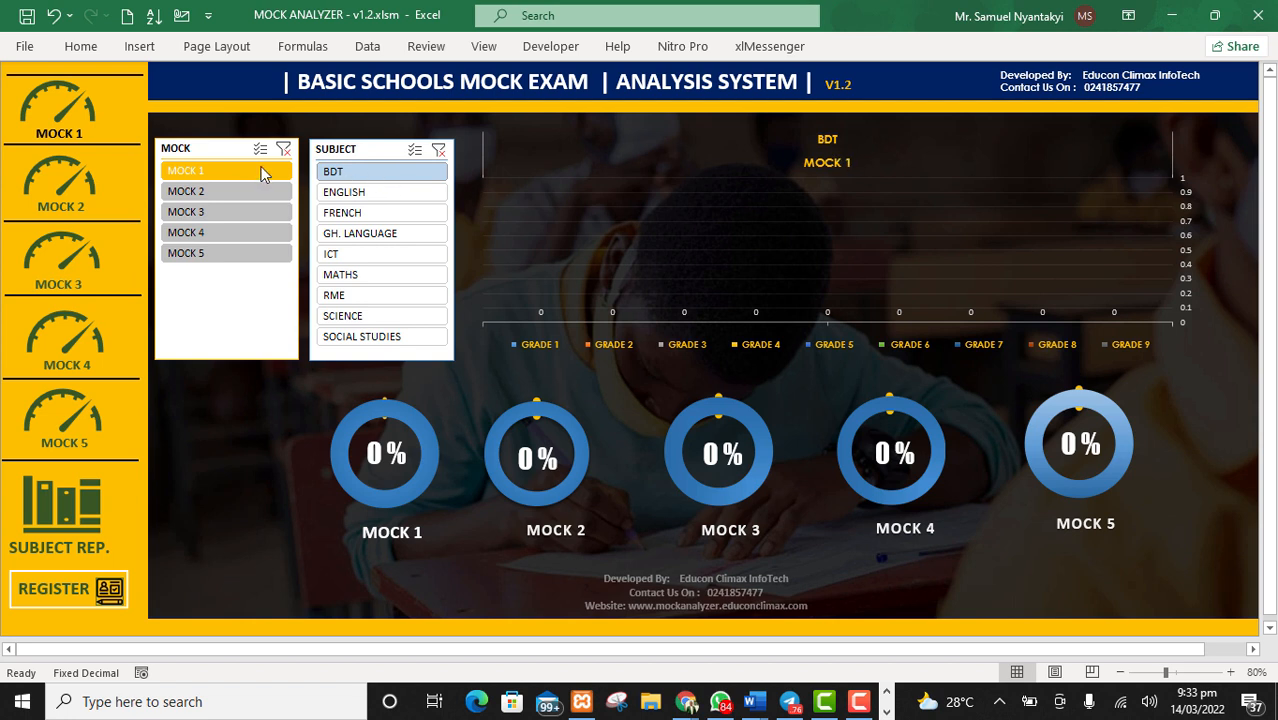
pyautogui.click(353, 196)
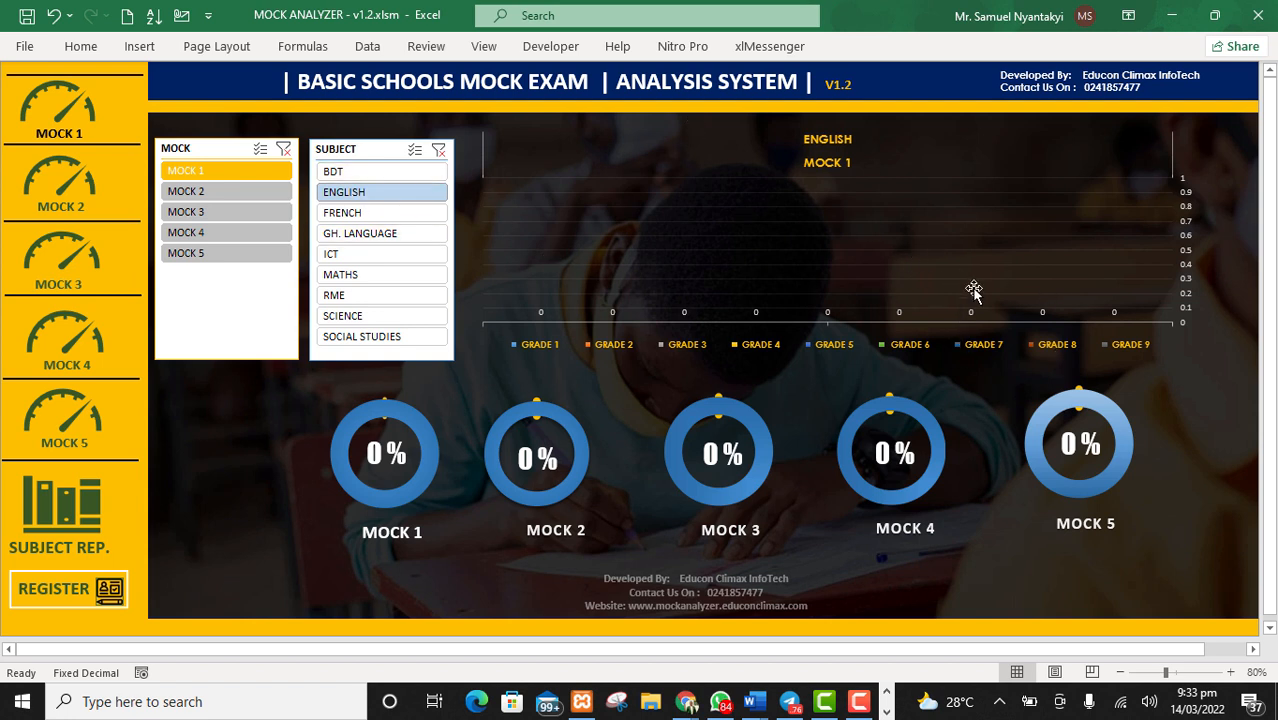
pyautogui.click(352, 218)
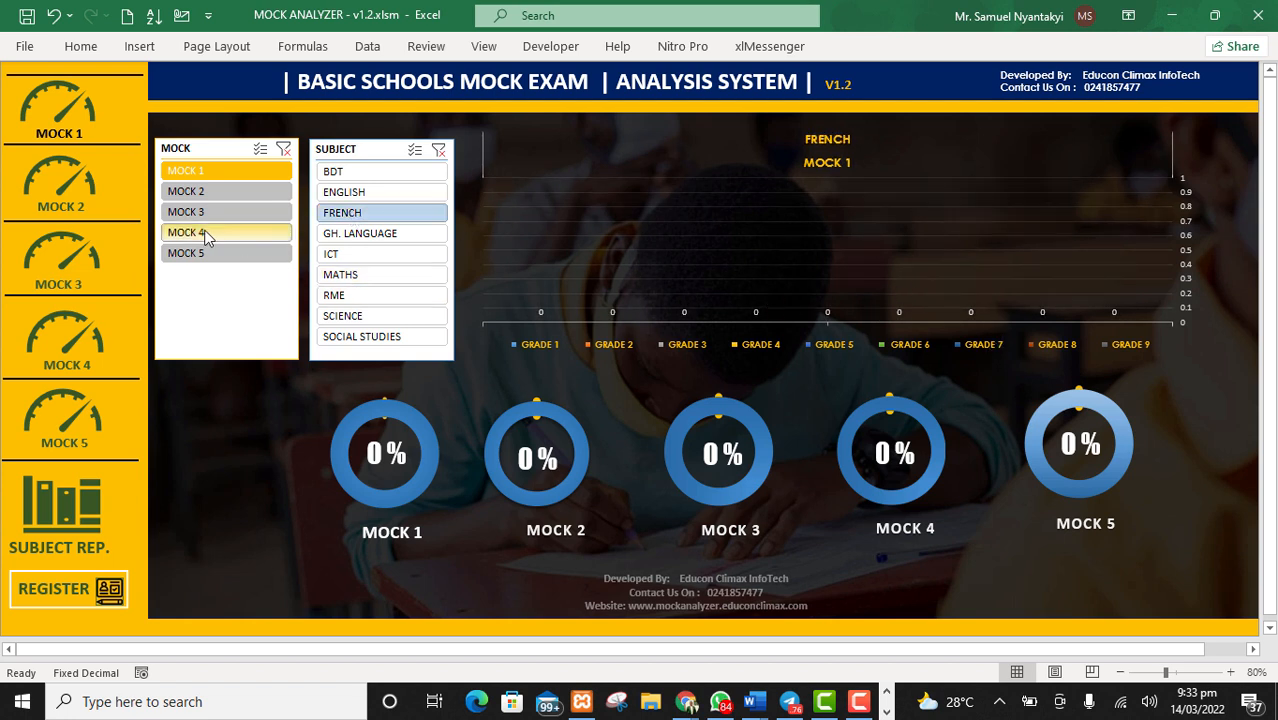
pyautogui.click(356, 241)
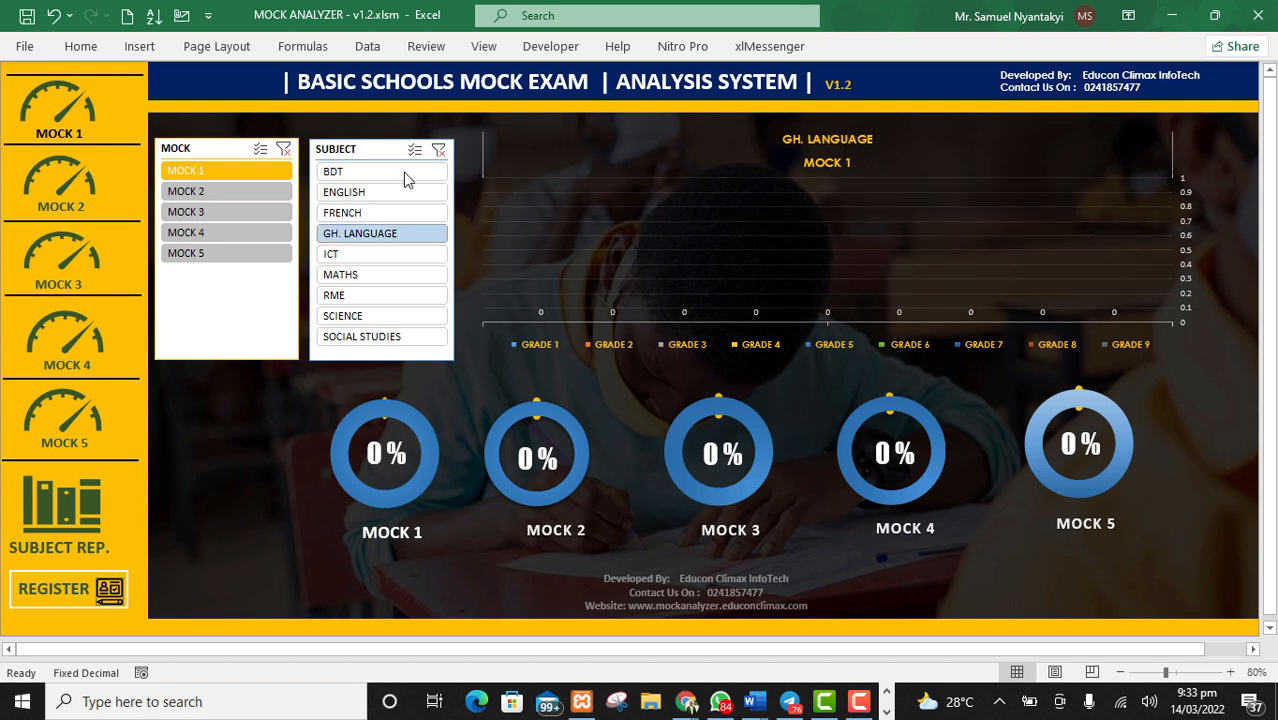
pyautogui.click(224, 192)
pyautogui.click(214, 173)
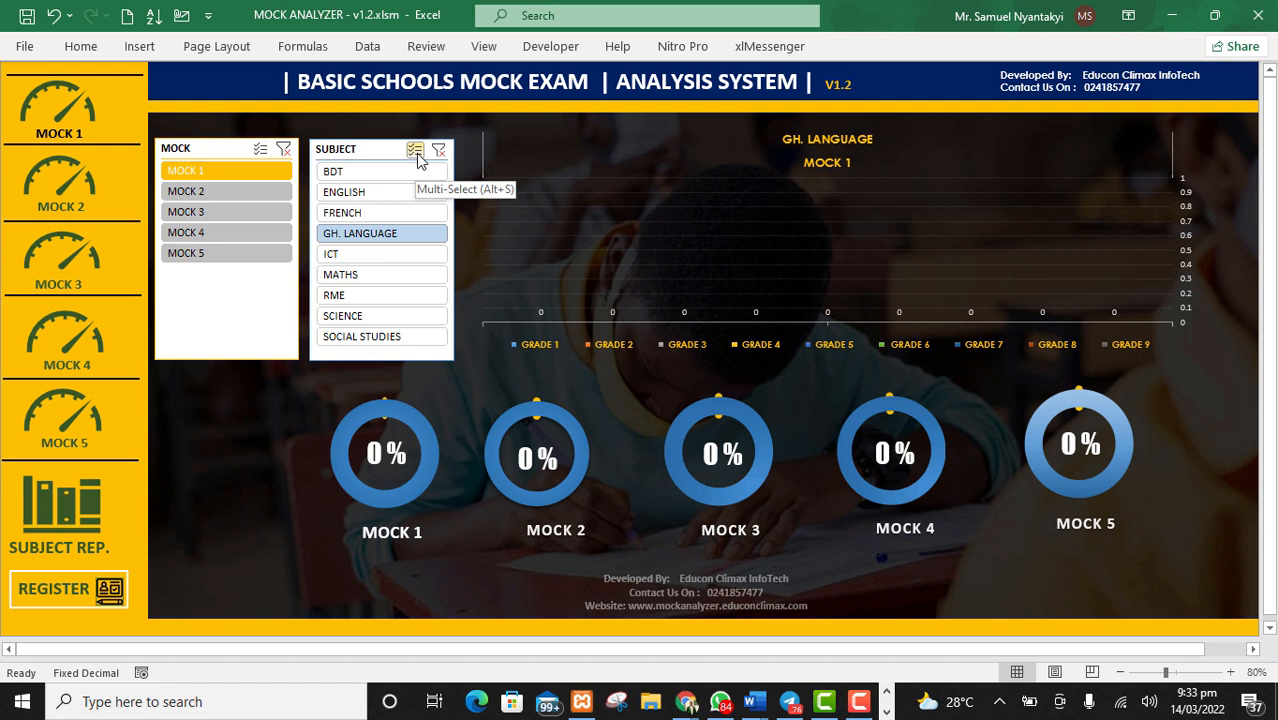
# Step: Compare BDT and ENGLISH side by side through multi-select, and reduce the subject filter to ENGLISH alone
pyautogui.click(358, 172)
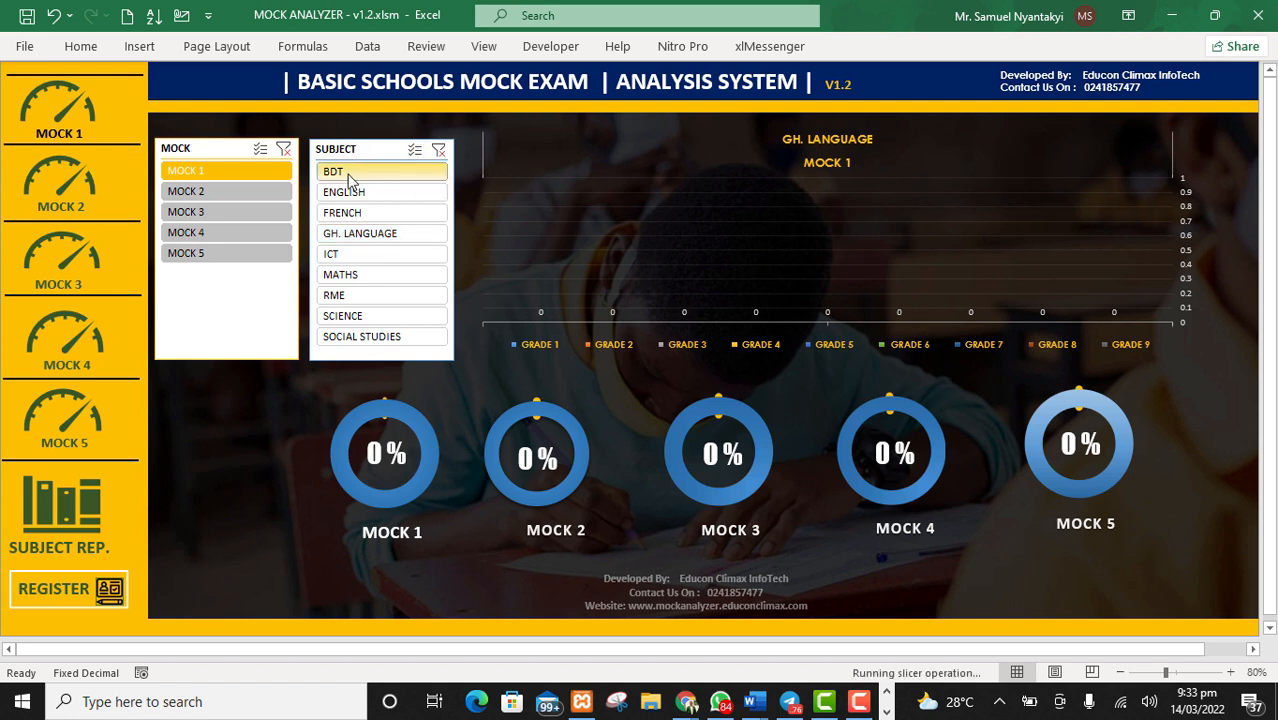
pyautogui.click(416, 158)
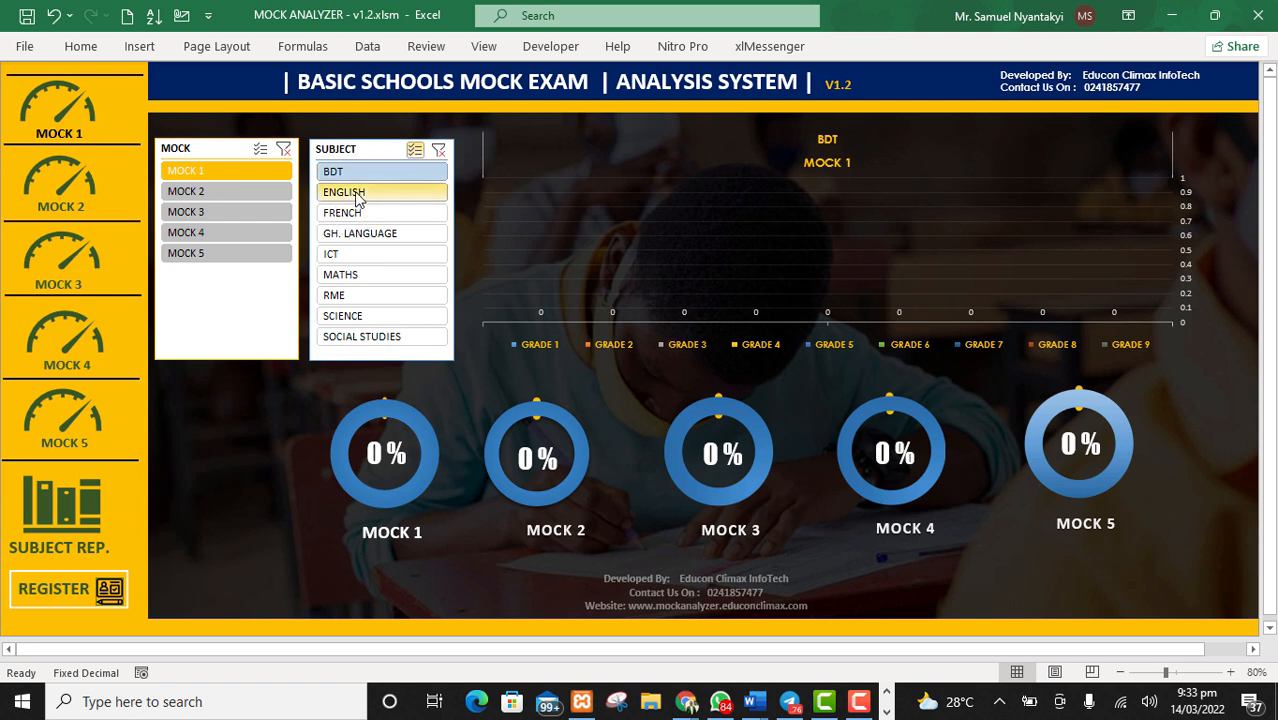
pyautogui.click(356, 193)
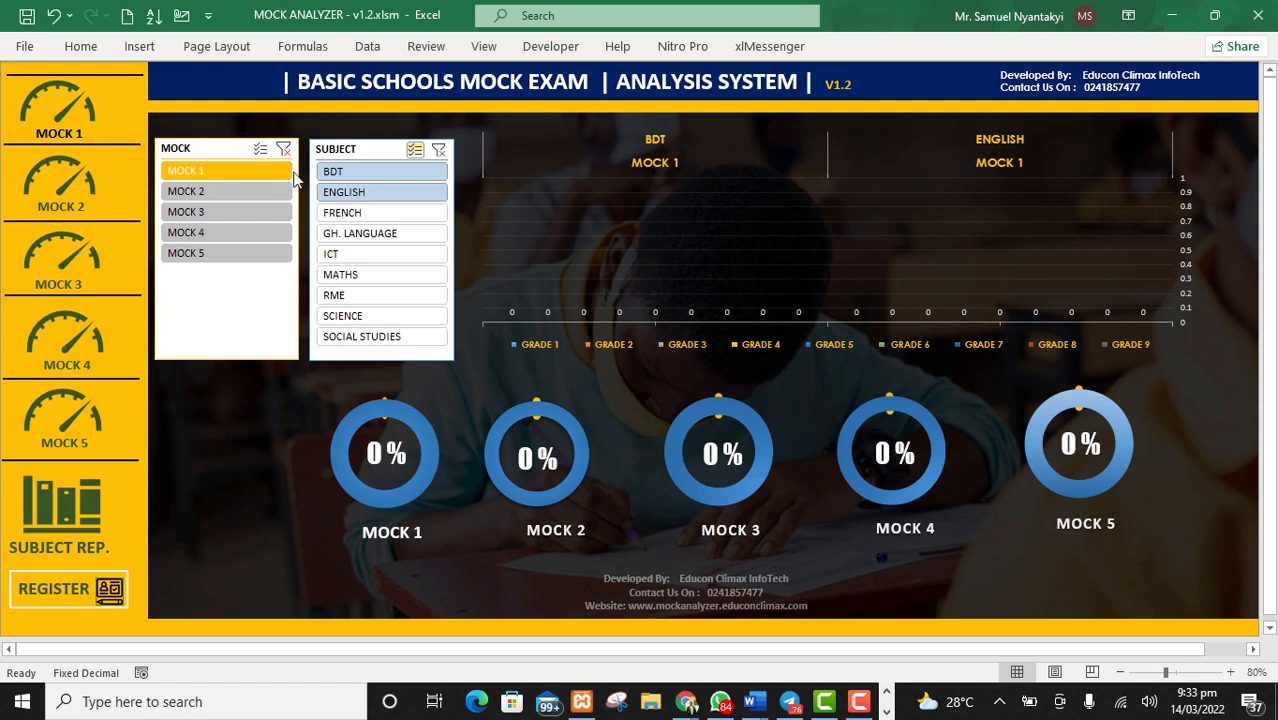
pyautogui.click(415, 150)
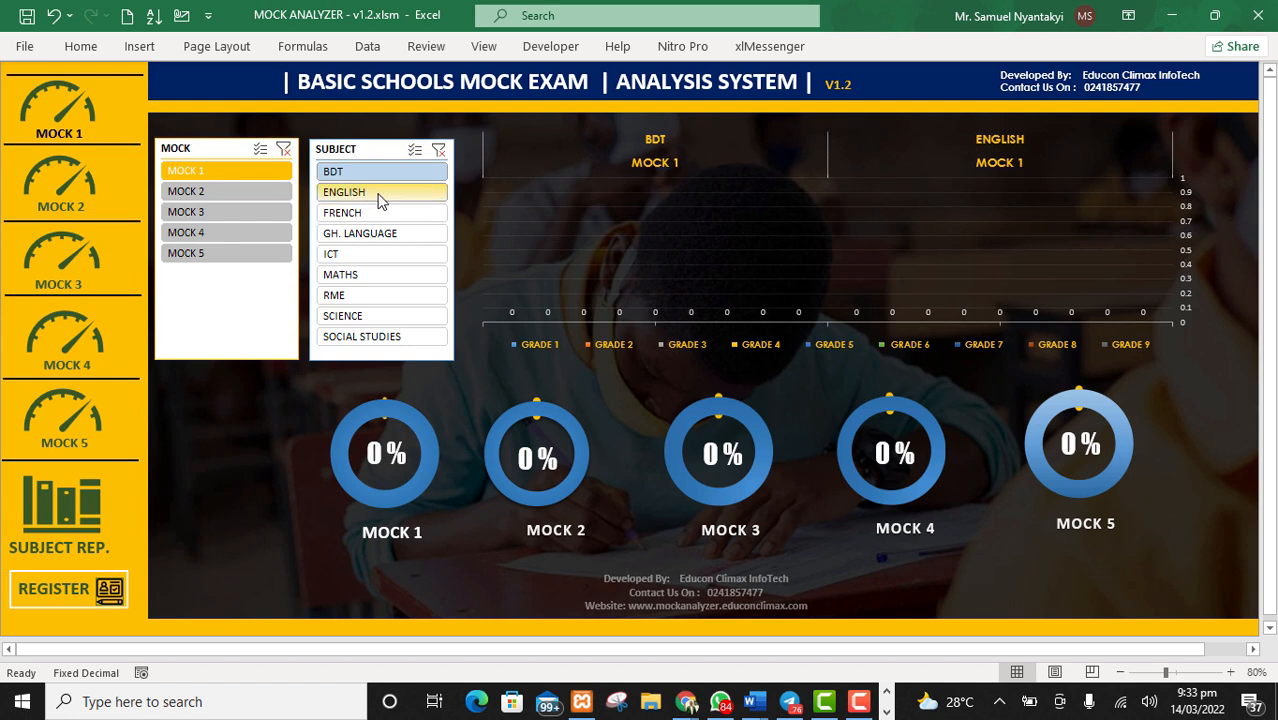
pyautogui.click(380, 196)
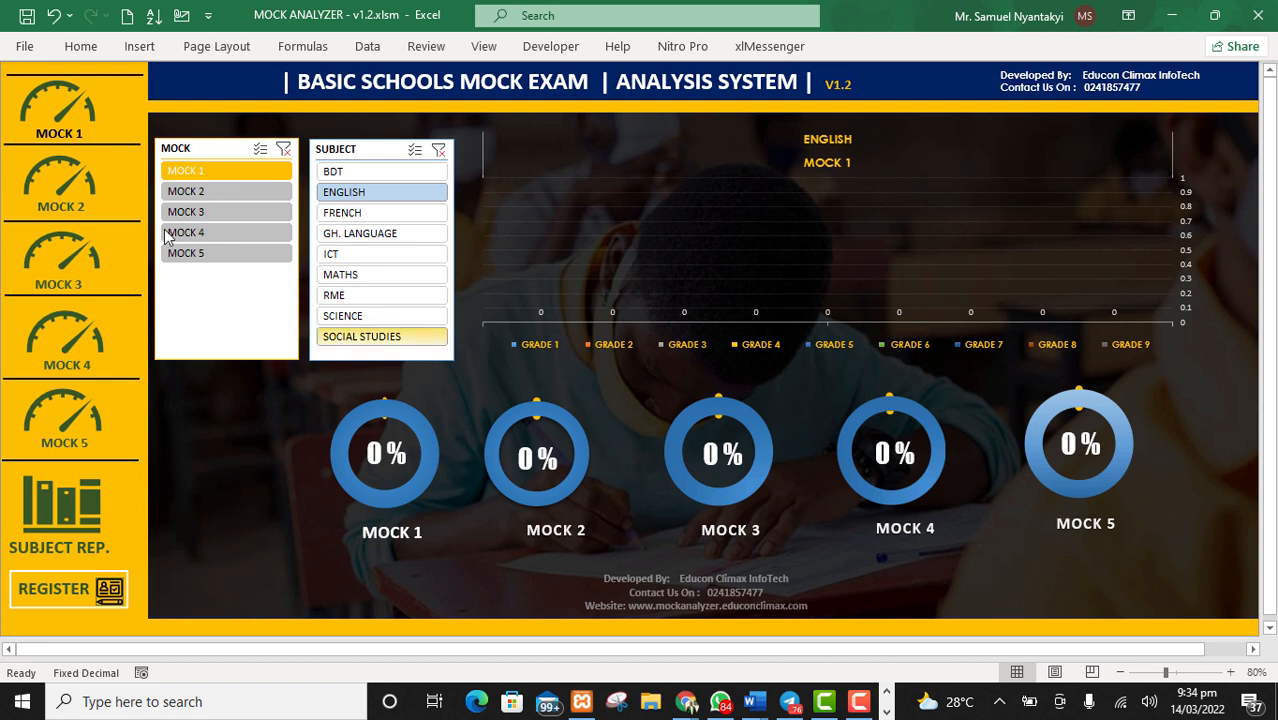
# Step: Go to the Mock 1 dashboard and open its marks entry score sheet
pyautogui.click(61, 110)
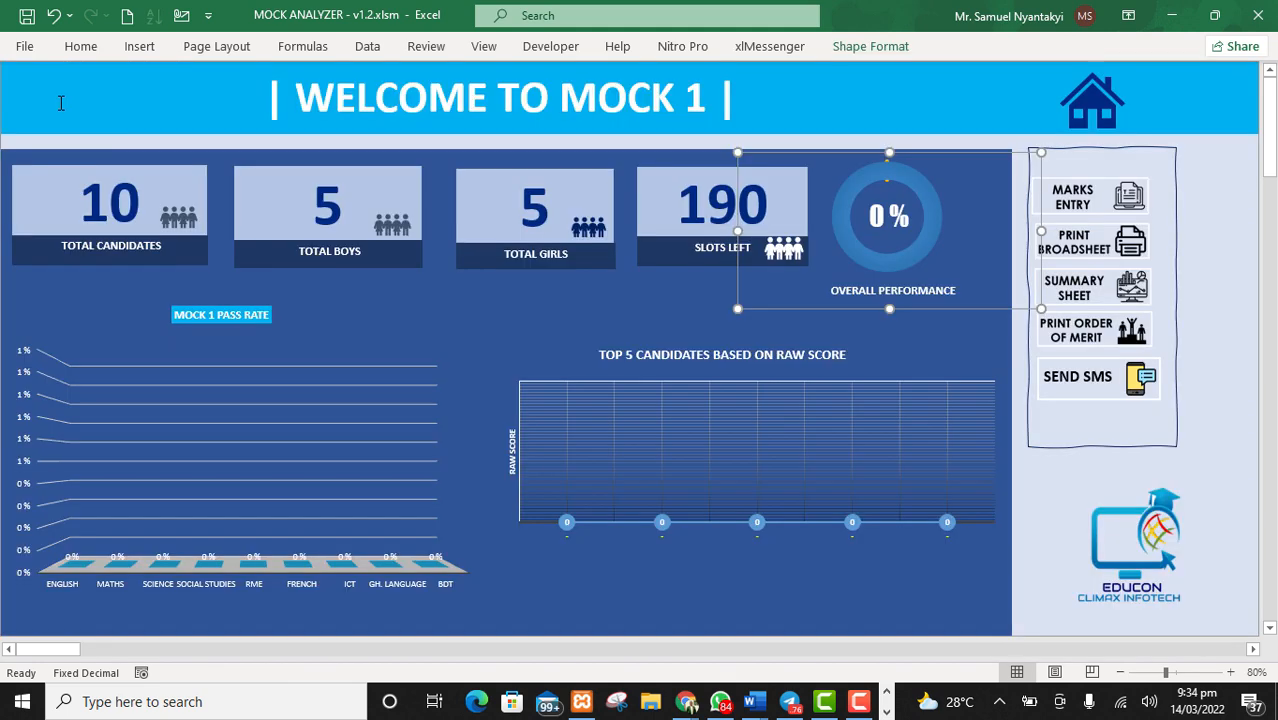
pyautogui.click(777, 586)
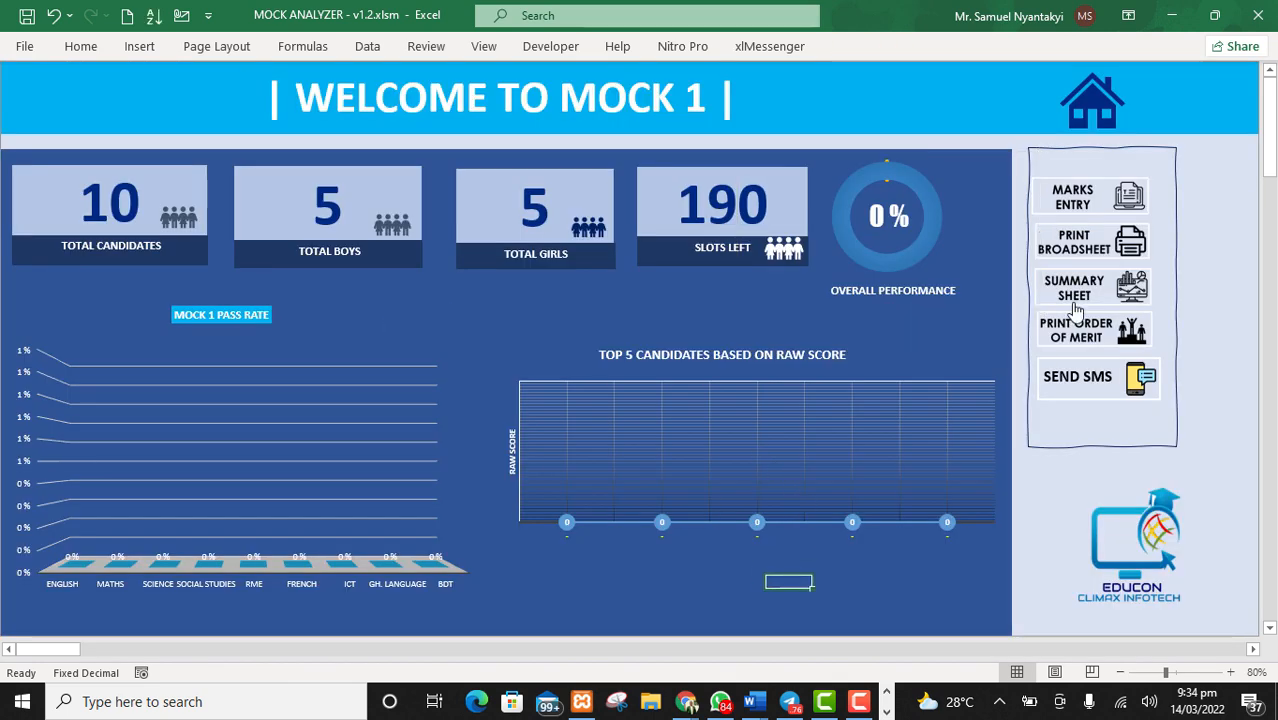
pyautogui.click(1084, 198)
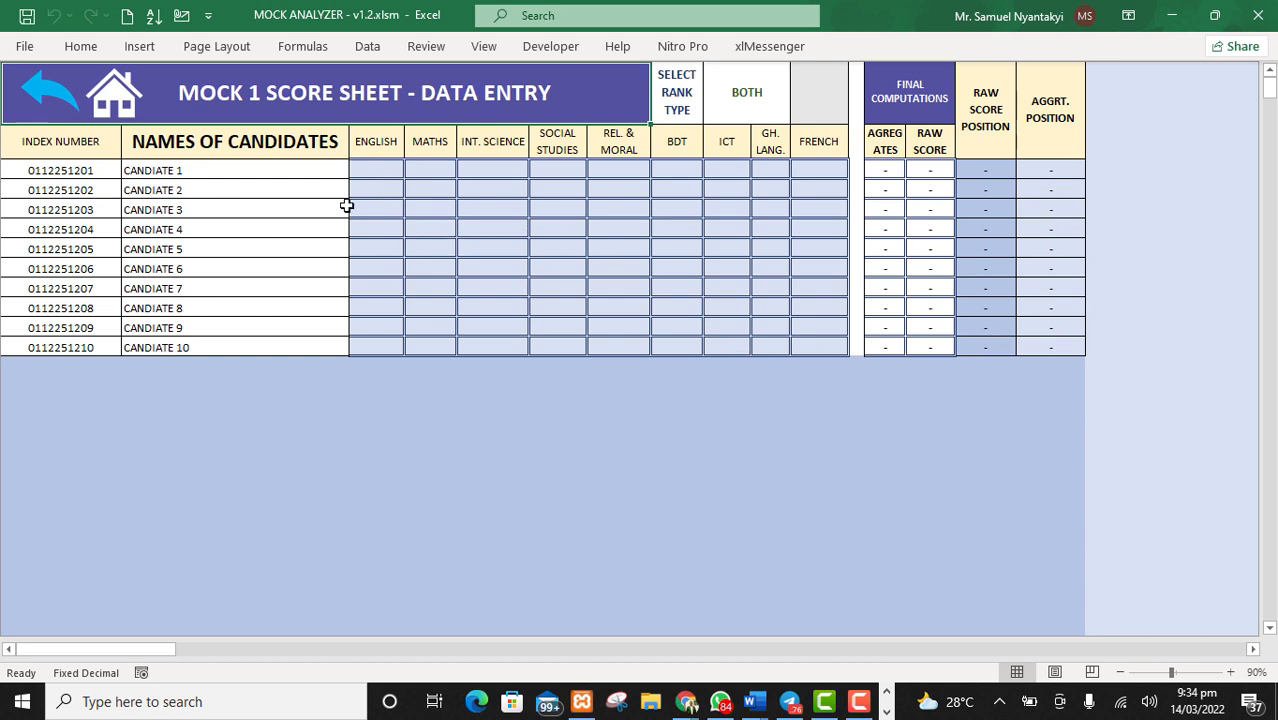
# Step: Enter a RANDBETWEEN formula from 50 to 100 as the English score of the first candidate
pyautogui.click(362, 170)
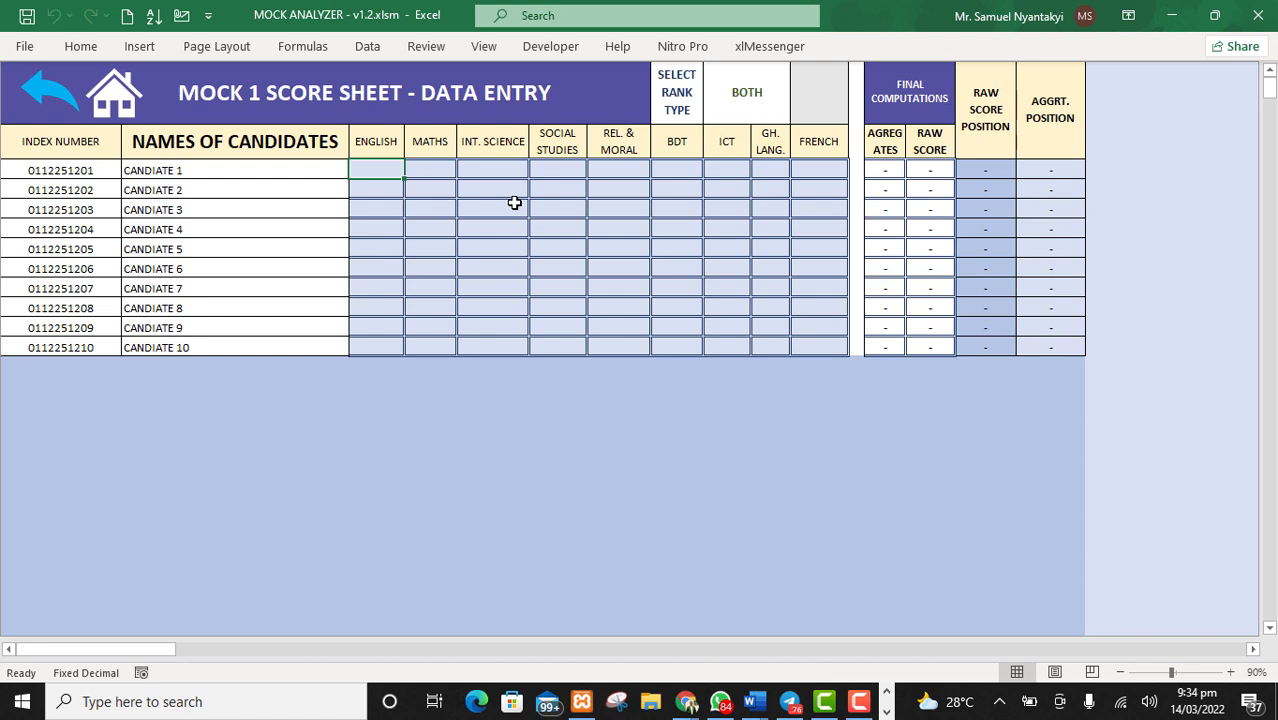
pyautogui.write('=rand')
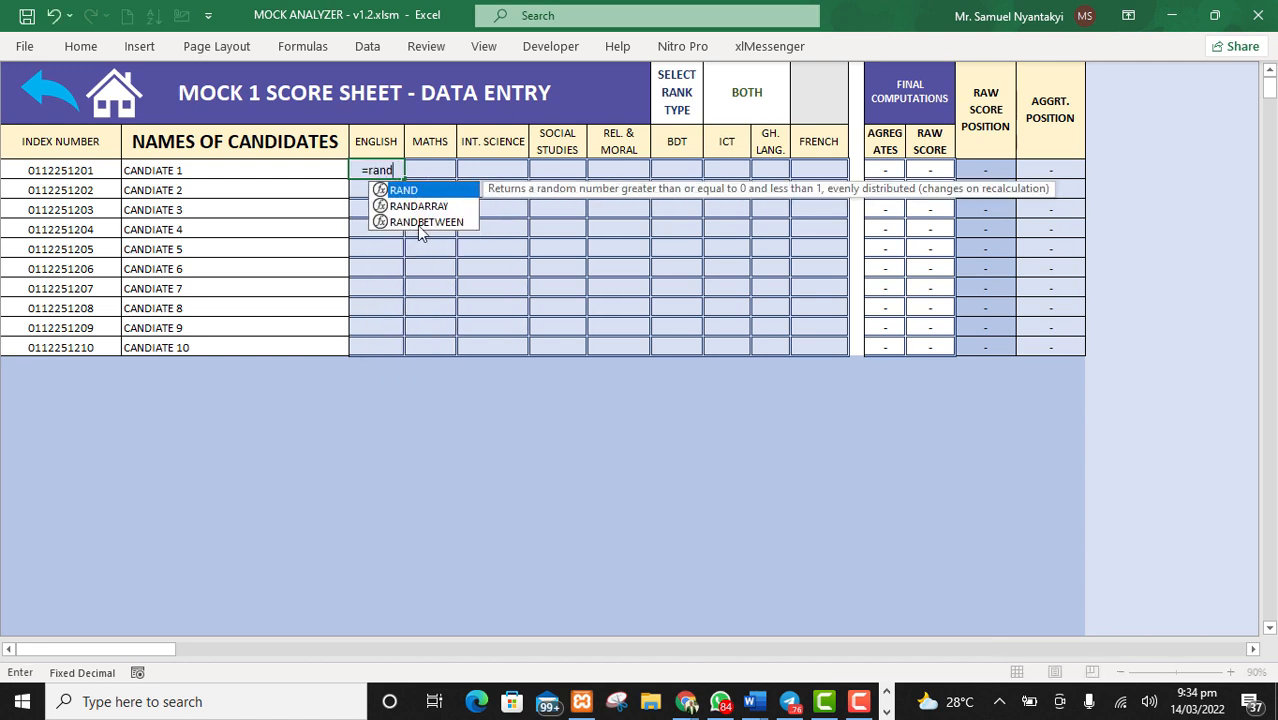
pyautogui.click(407, 223)
pyautogui.doubleClick(412, 223)
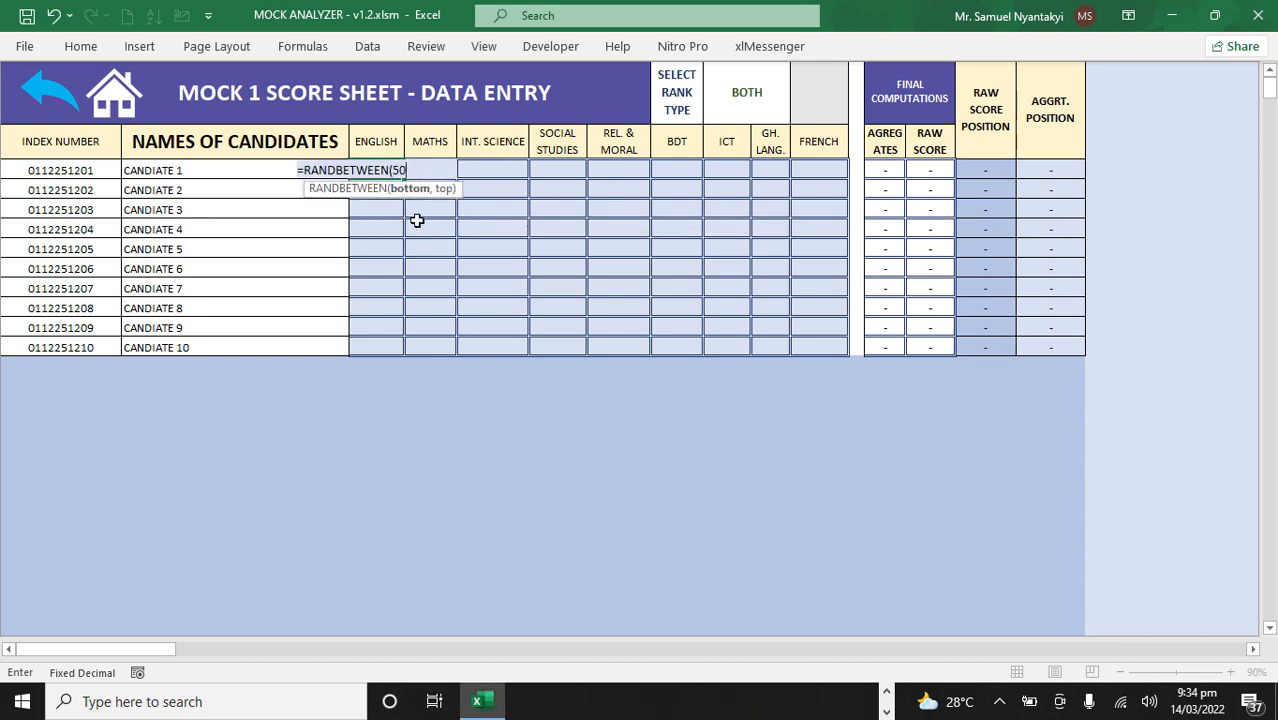
pyautogui.write('50,100')
pyautogui.press('Return')
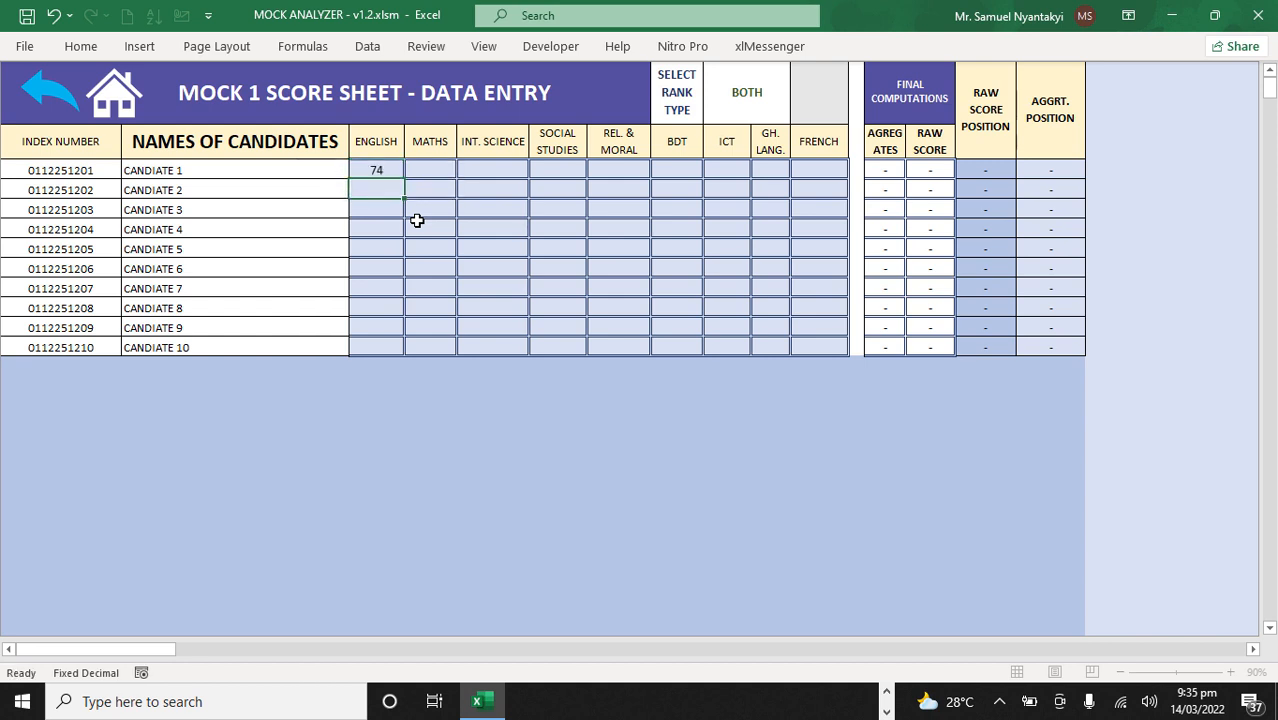
# Step: Fill the formula across all subjects through French for all ten candidates and replace the formulas with their values
pyautogui.click(375, 170)
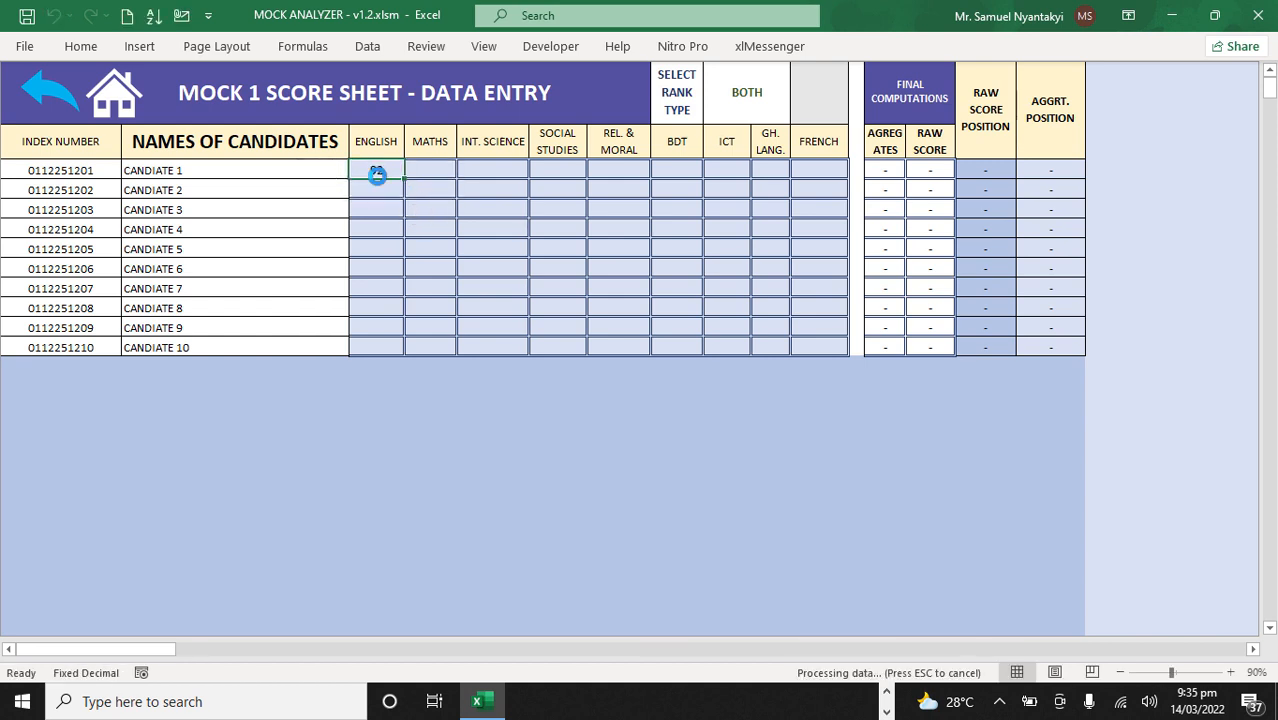
pyautogui.moveTo(404, 177); pyautogui.dragTo(845, 354)
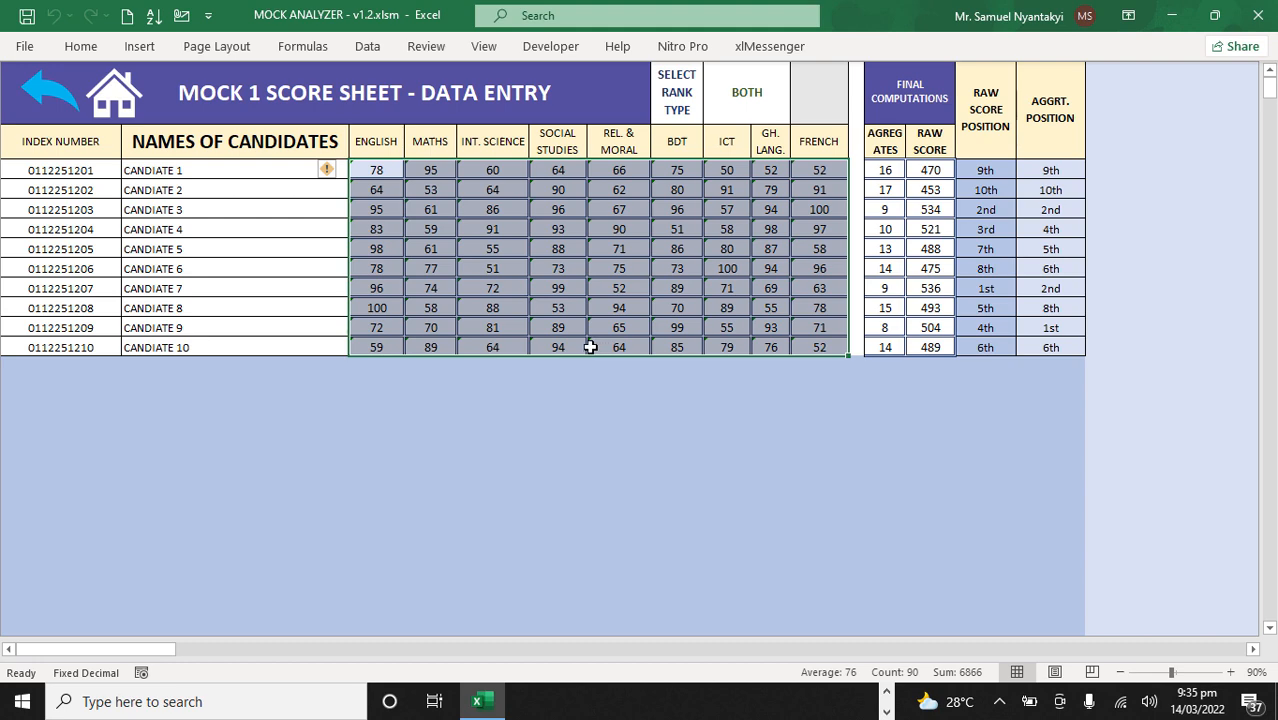
pyautogui.hotkey('ctrl', 'c')
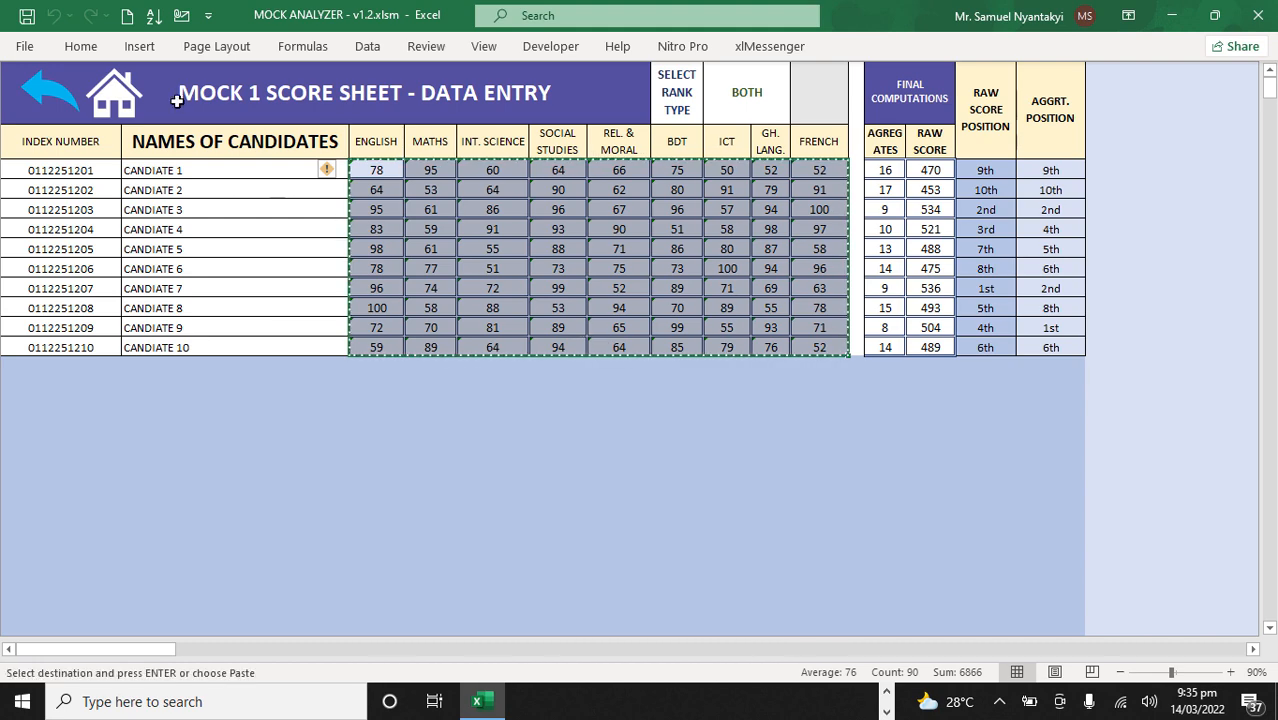
pyautogui.click(76, 48)
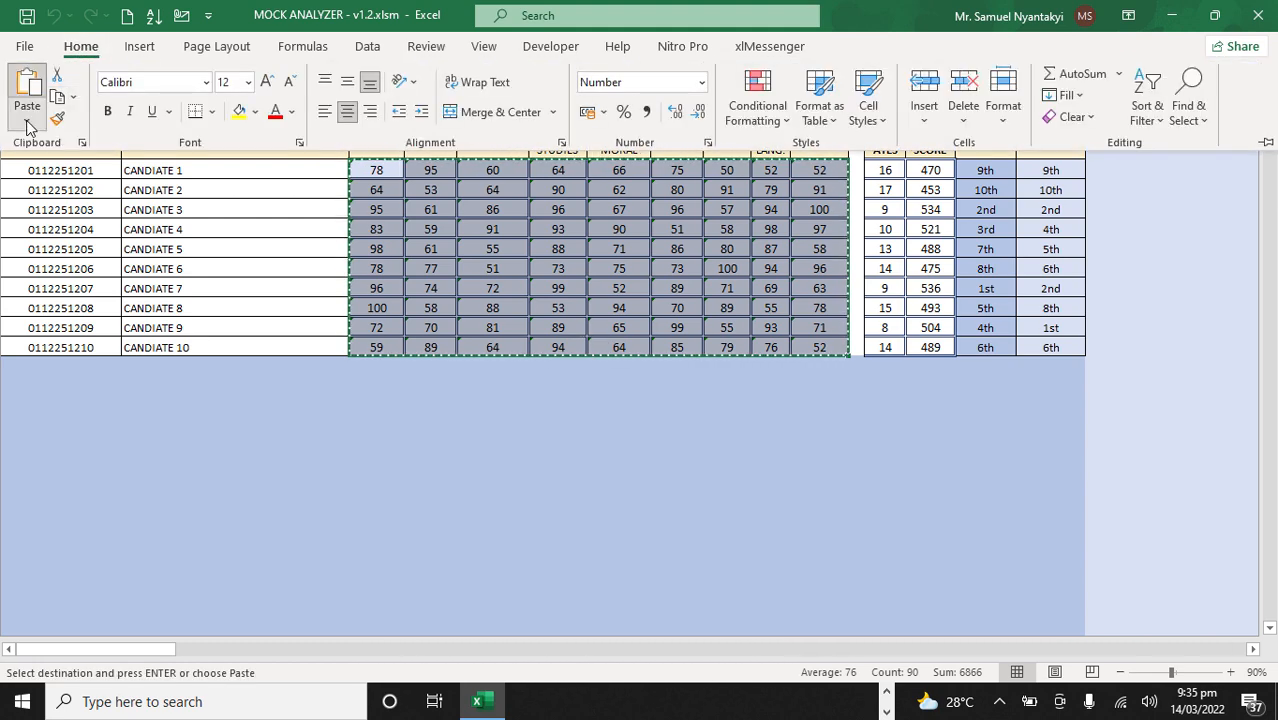
pyautogui.click(27, 121)
pyautogui.click(25, 259)
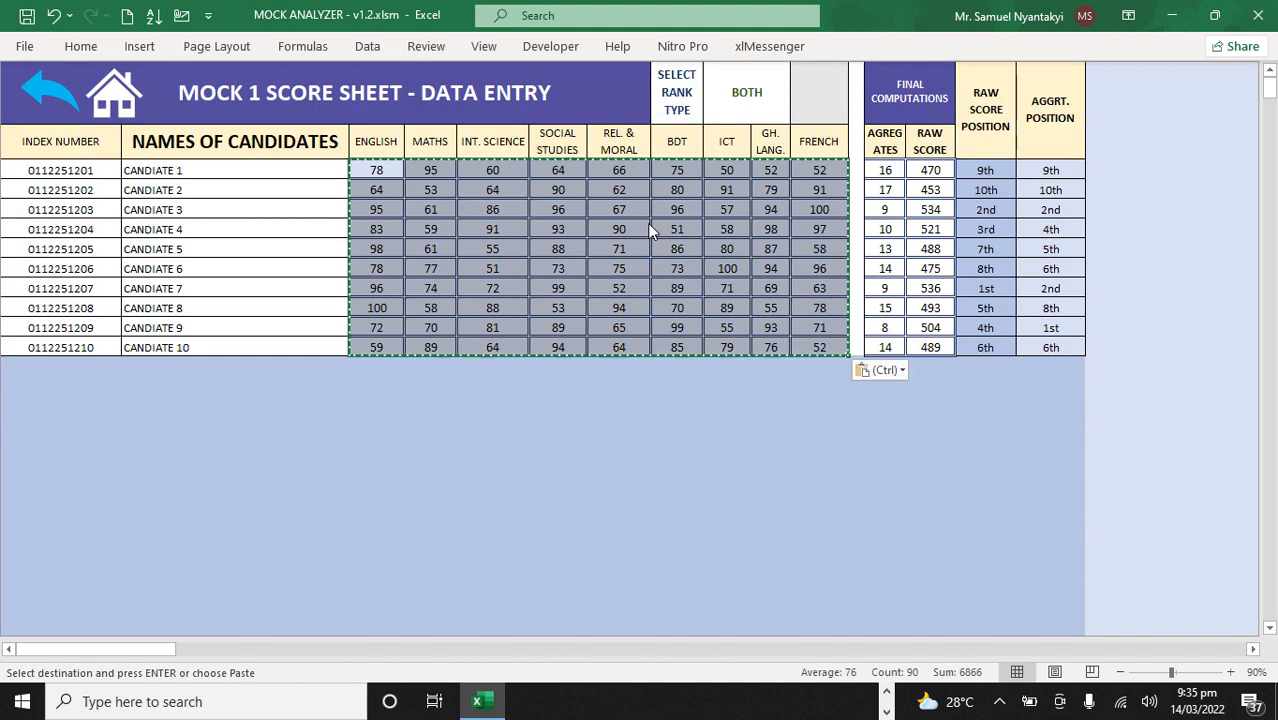
pyautogui.press('Escape')
pyautogui.click(491, 231)
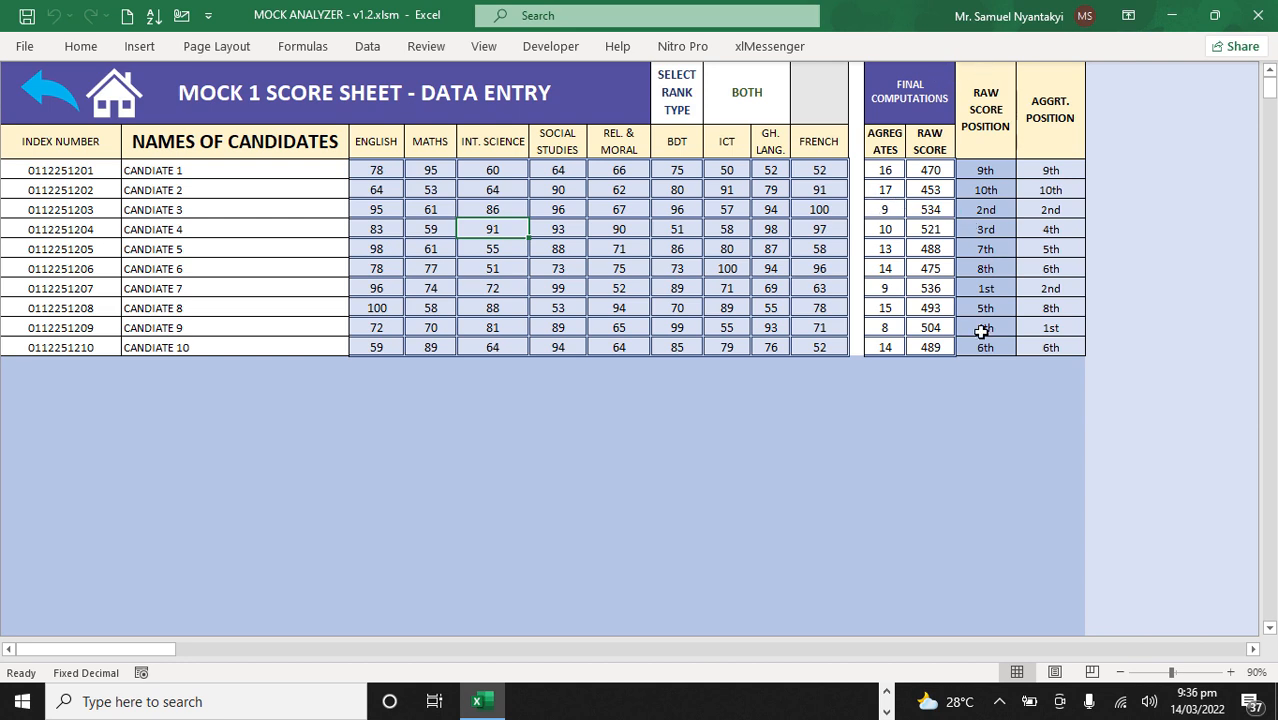
# Step: Set the score sheet's rank type to RAW SCORE
pyautogui.click(749, 90)
pyautogui.click(797, 115)
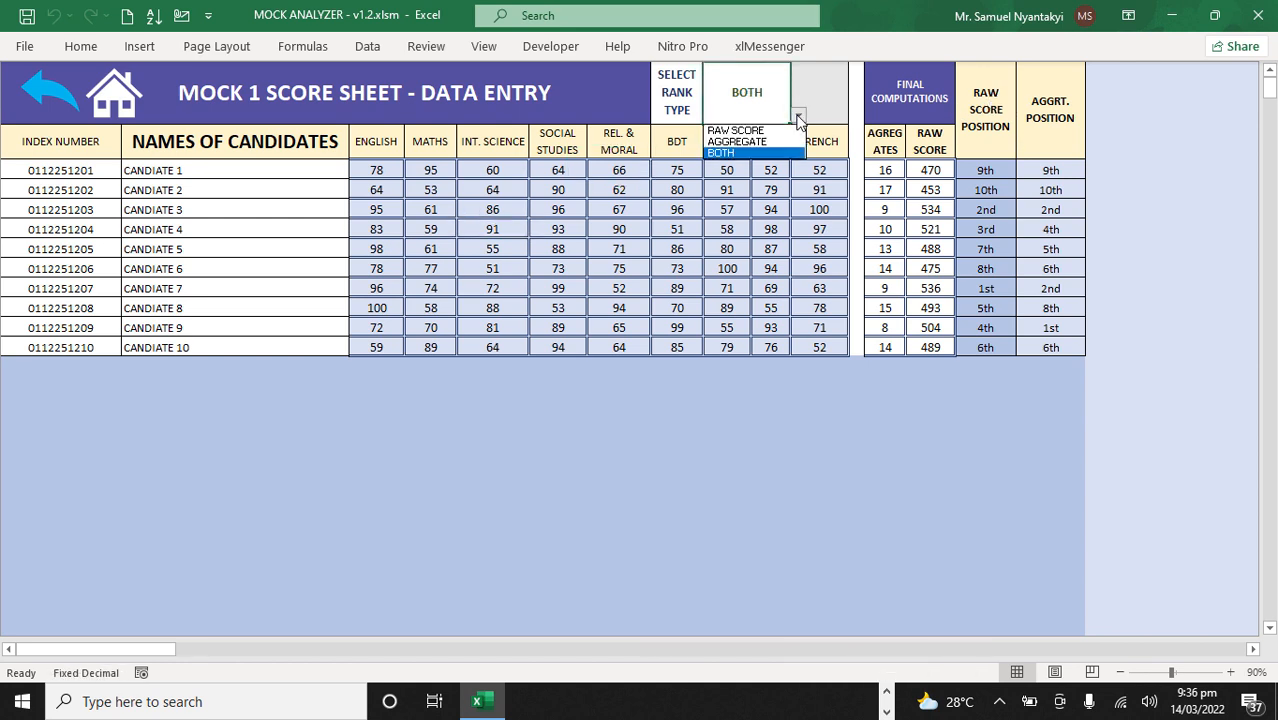
pyautogui.click(737, 130)
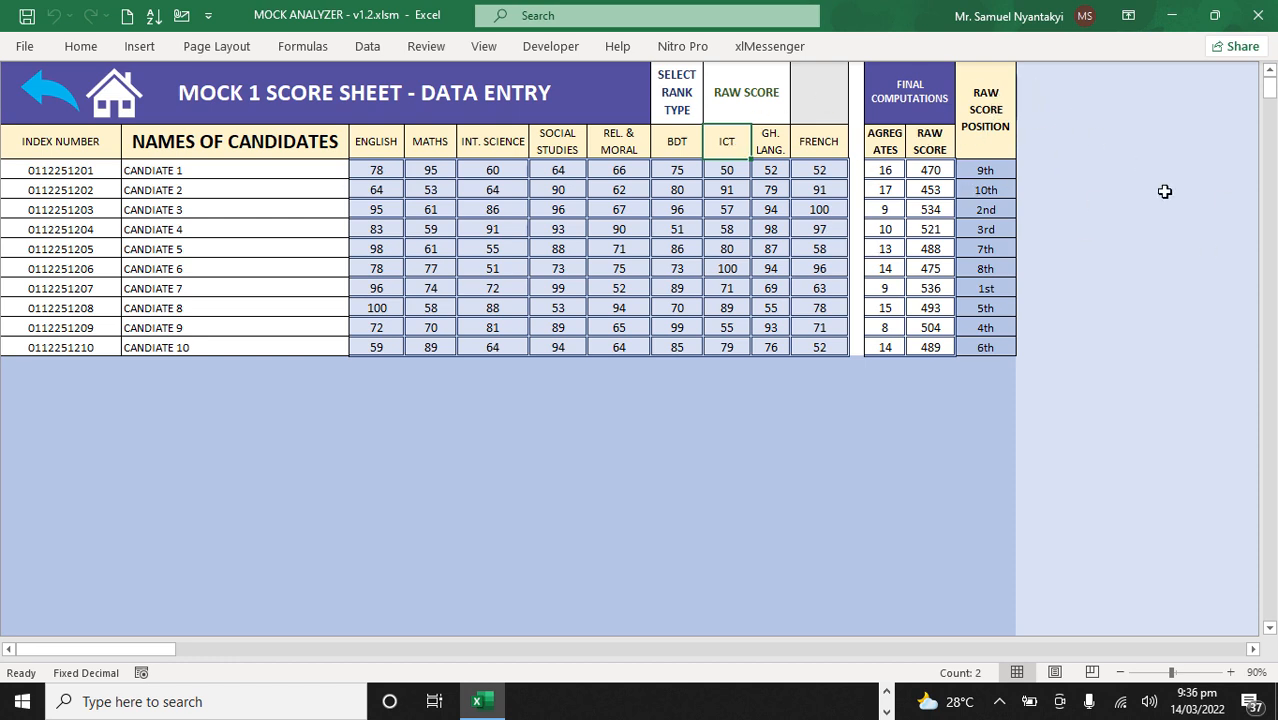
# Step: Set the score sheet's rank type to BOTH
pyautogui.click(747, 94)
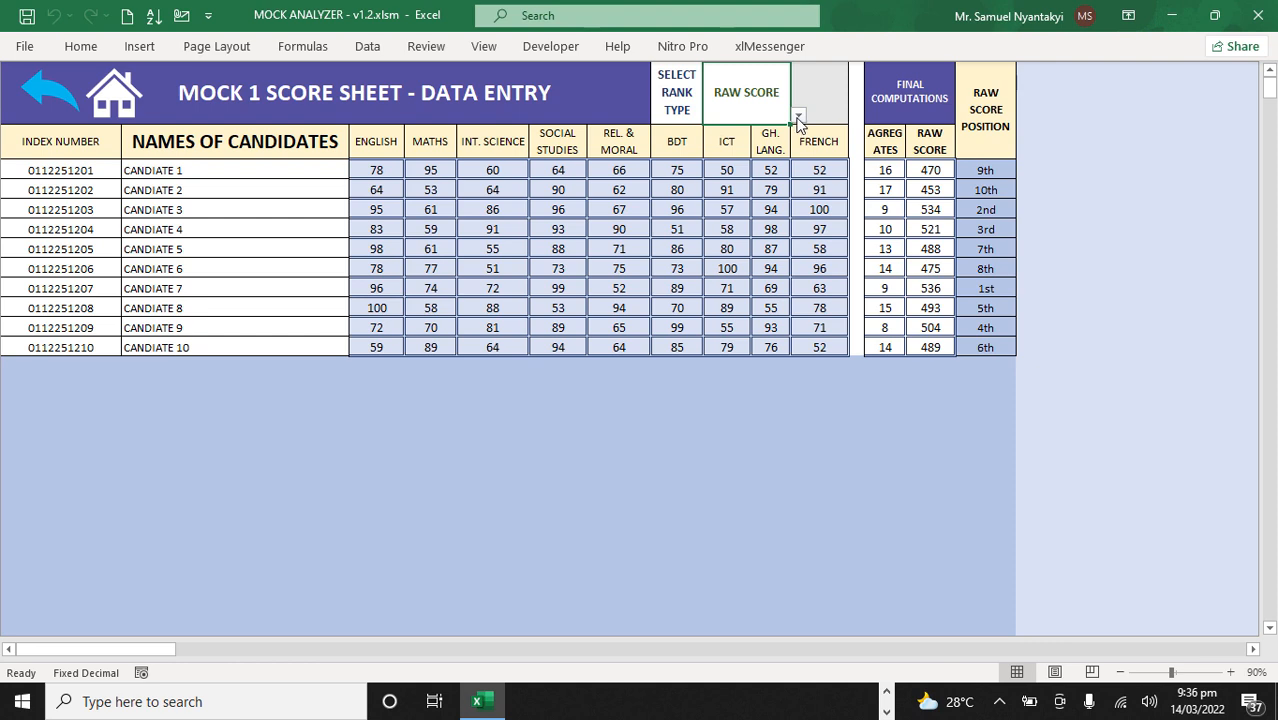
pyautogui.click(799, 116)
pyautogui.click(768, 155)
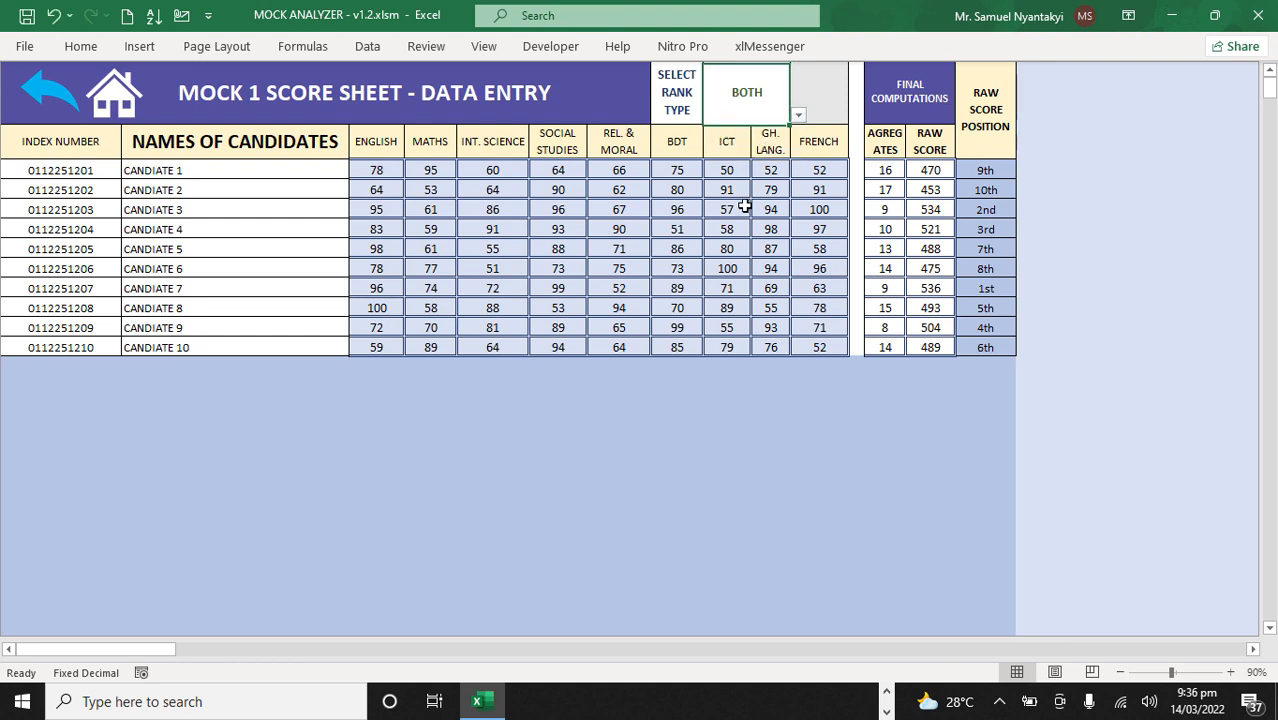
# Step: Set the score sheet's rank type to AGGREGATE to rank the candidates by aggregate only
pyautogui.click(799, 116)
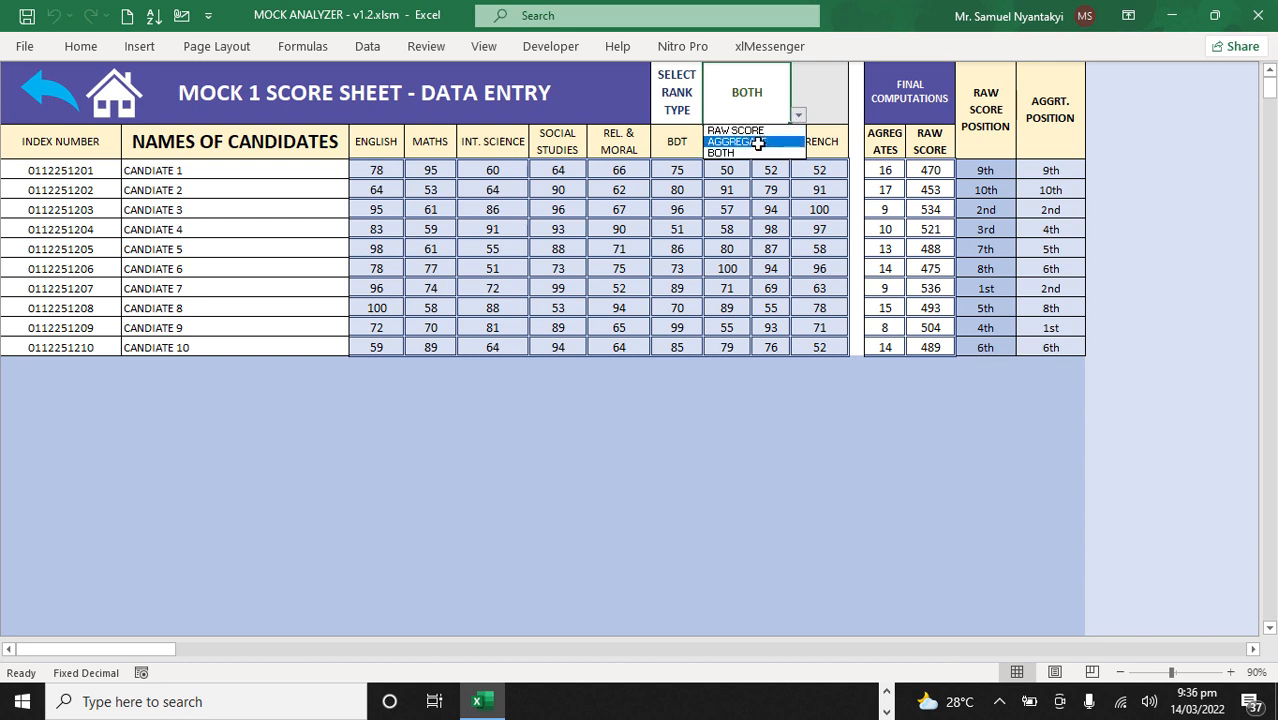
pyautogui.click(758, 143)
pyautogui.click(762, 229)
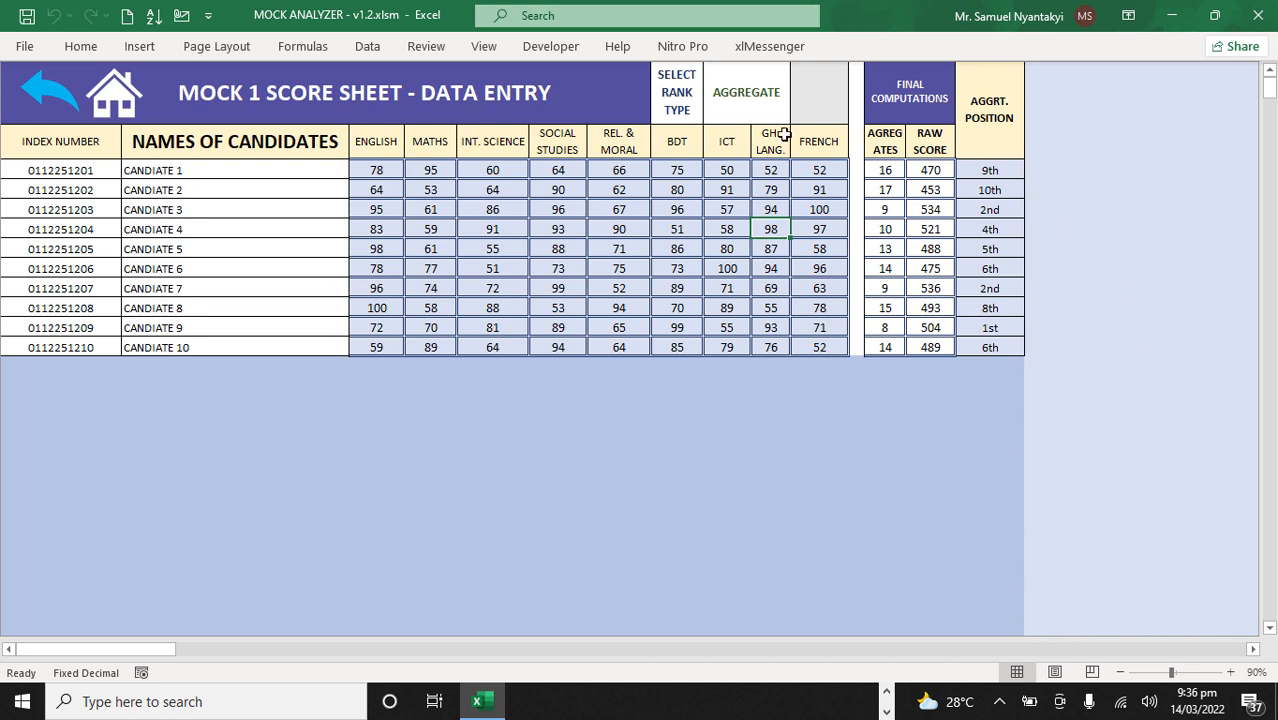
# Step: Show the available rank type options without changing the selection, and return to the Mock 1 dashboard
pyautogui.click(738, 101)
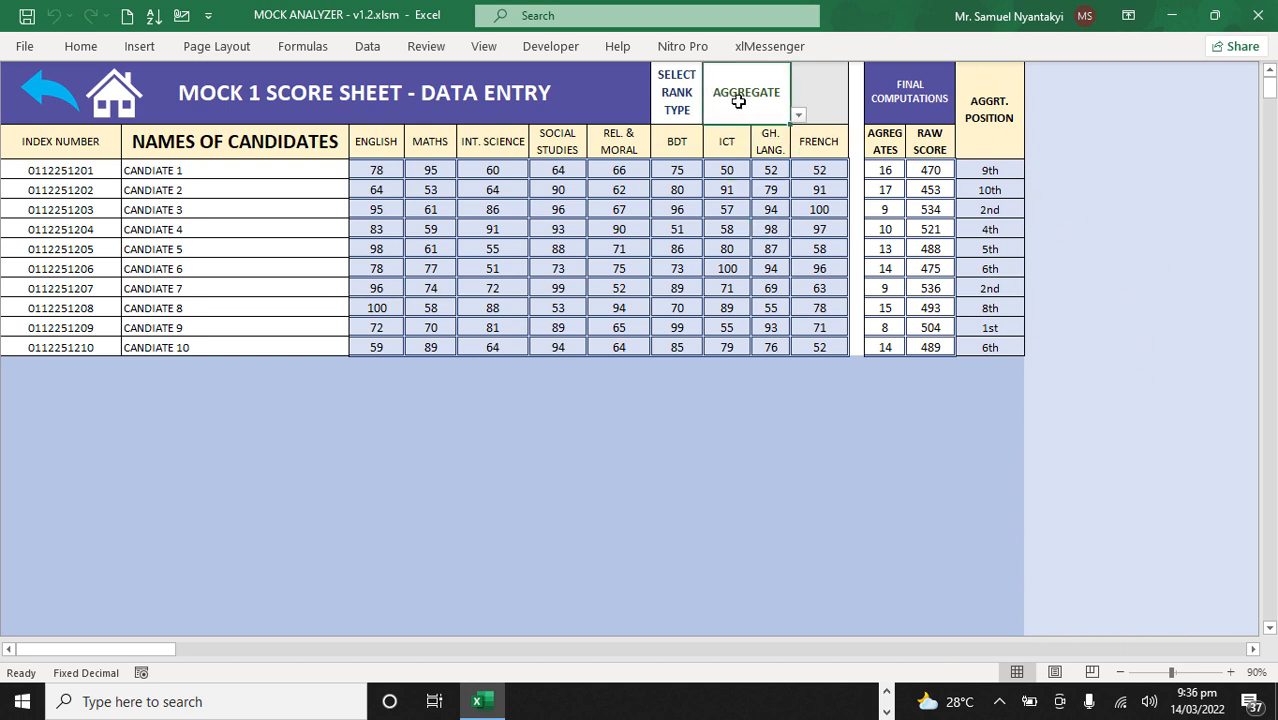
pyautogui.click(798, 116)
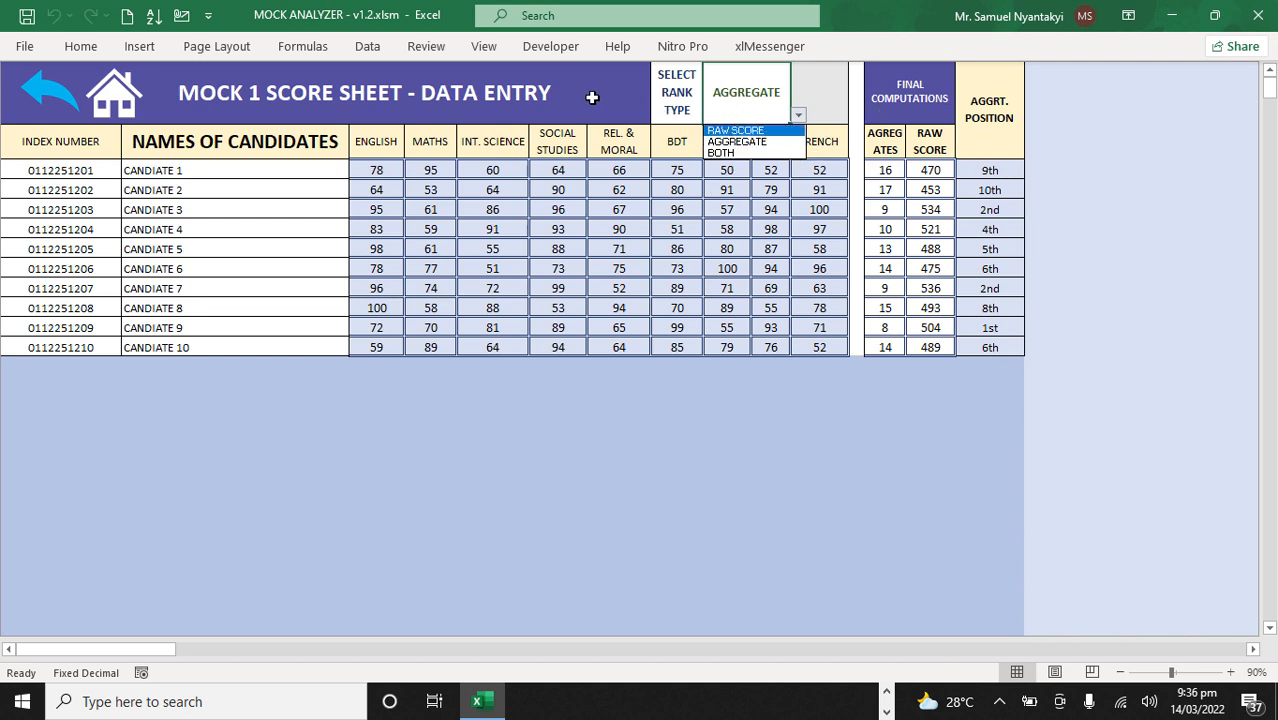
pyautogui.click(45, 92)
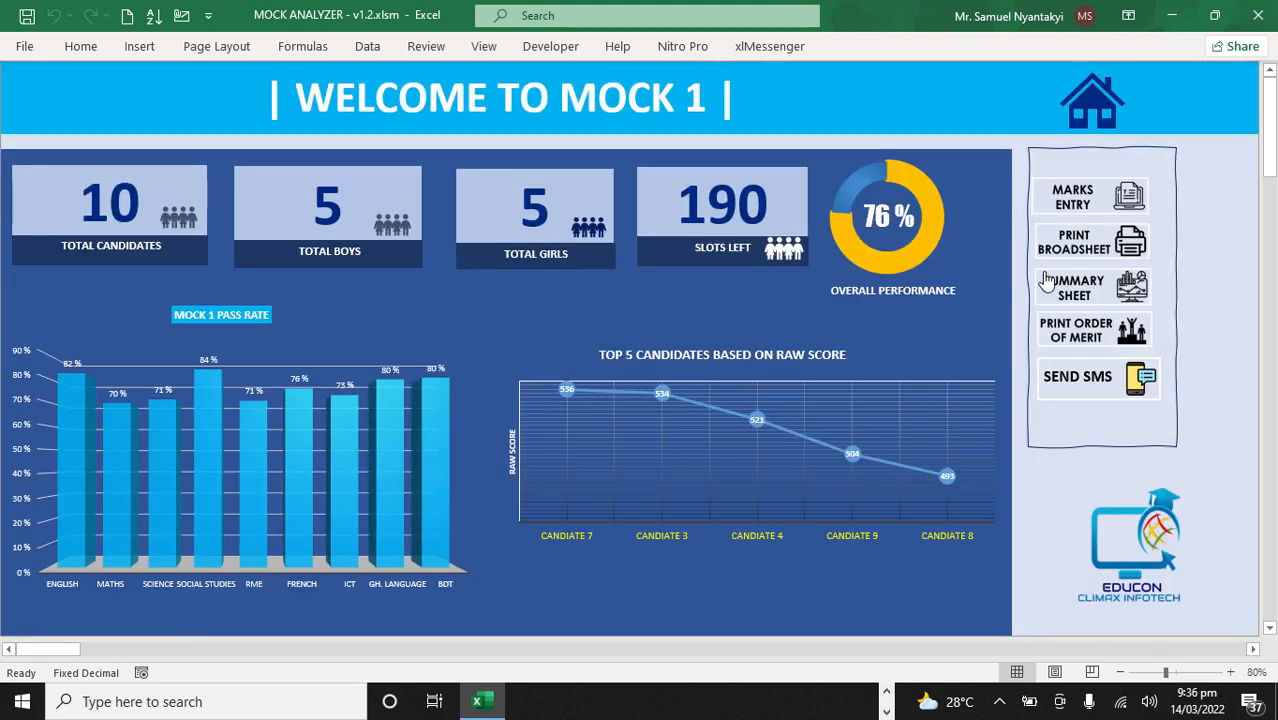
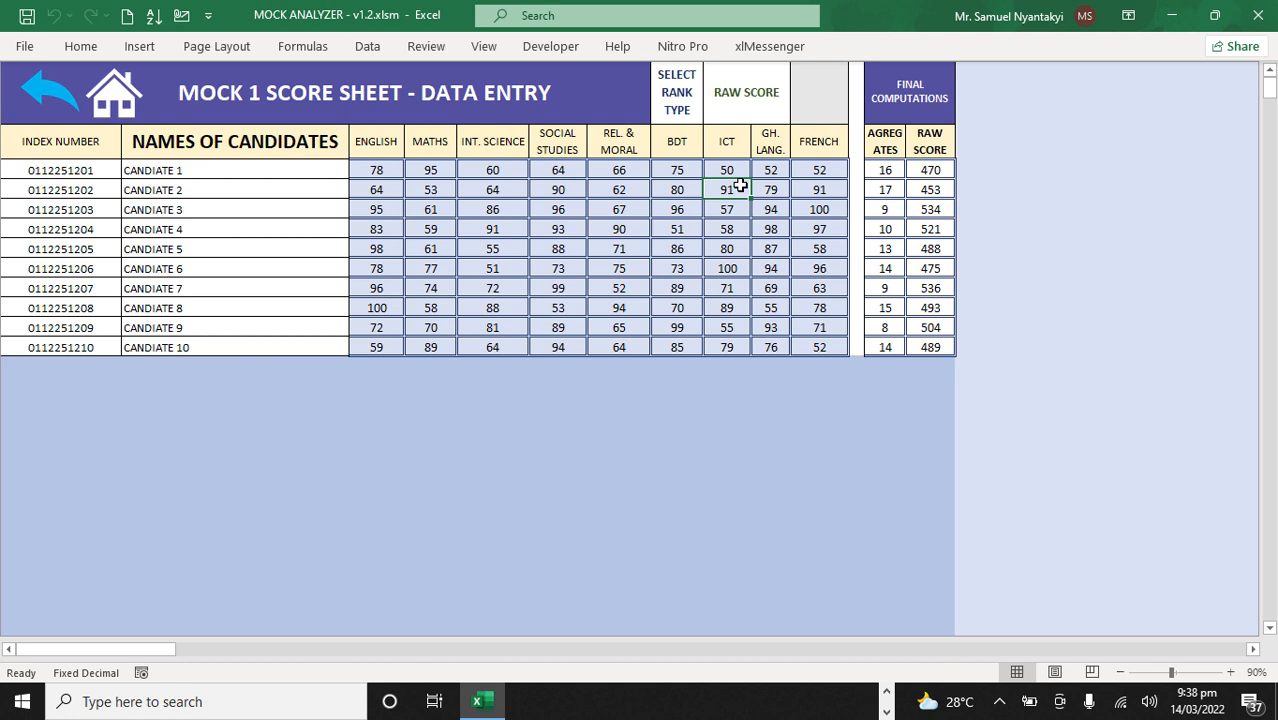
# Step: Set the score sheet's rank type to BOTH to rank candidates by raw score and aggregate
pyautogui.click(752, 95)
pyautogui.click(797, 115)
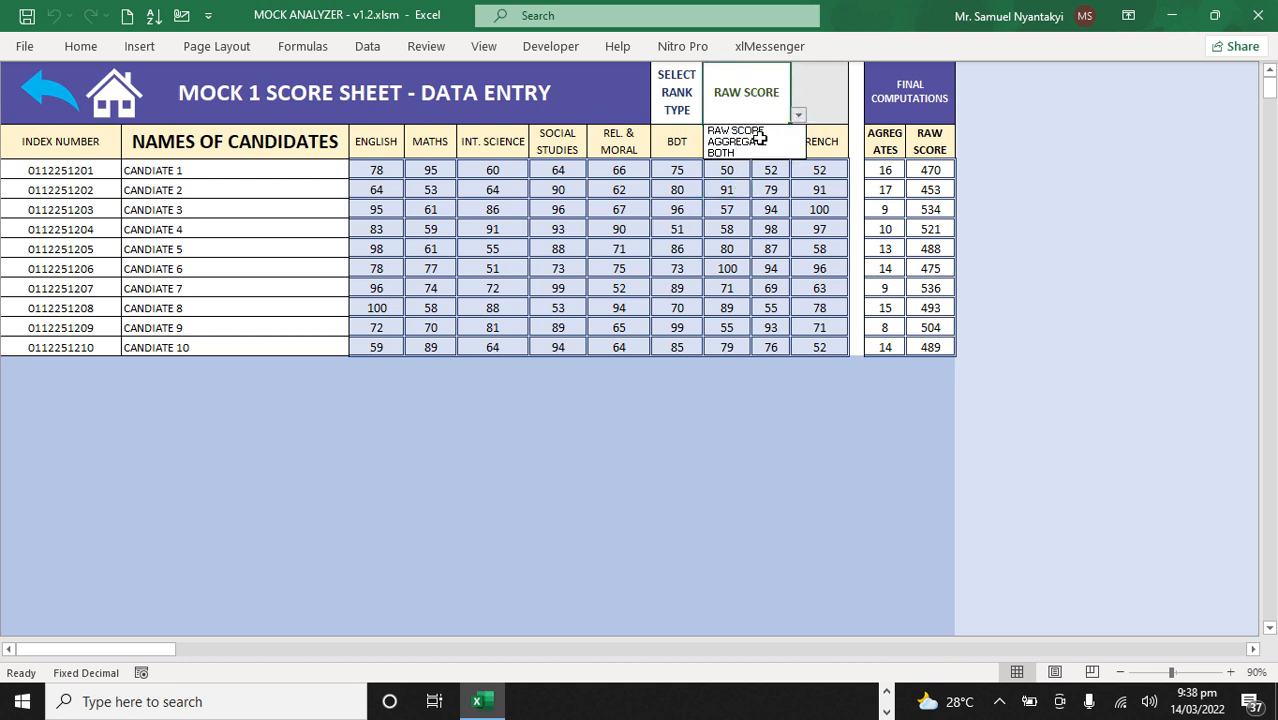
pyautogui.click(753, 150)
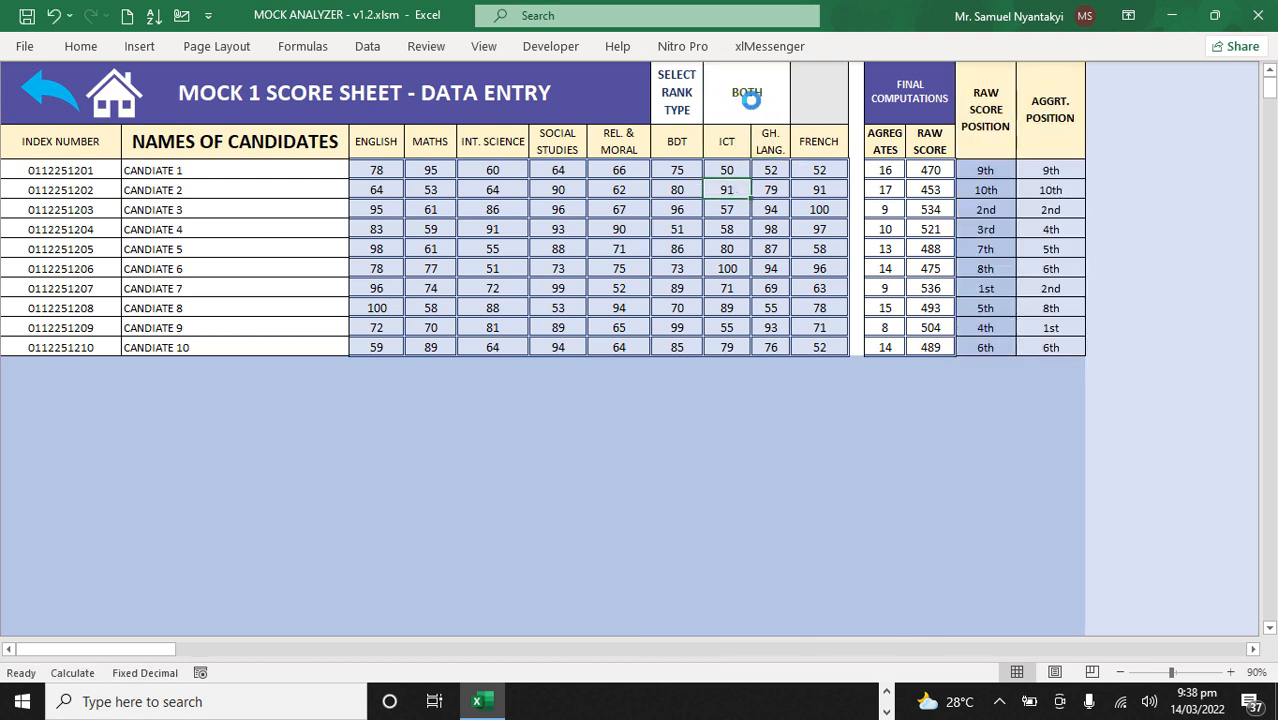
# Step: Set the score sheet's rank type to RAW SCORE to rank candidates by raw score only
pyautogui.click(800, 118)
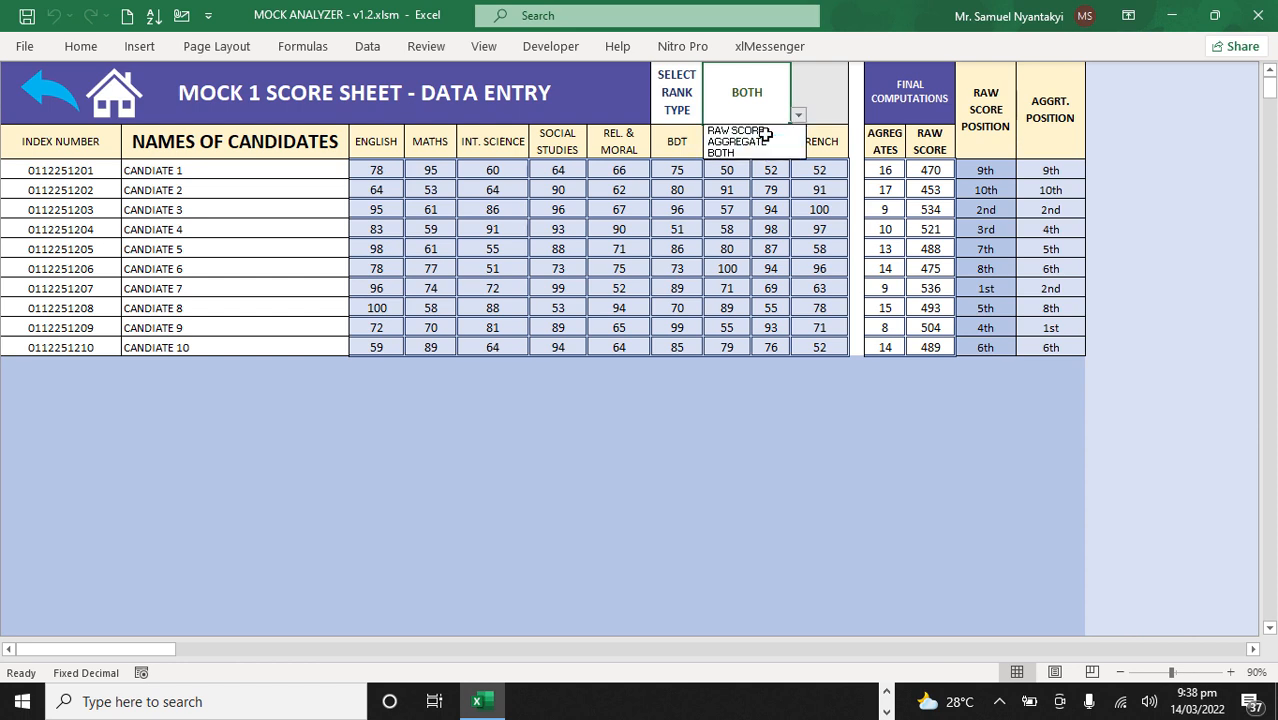
pyautogui.click(766, 132)
pyautogui.click(727, 226)
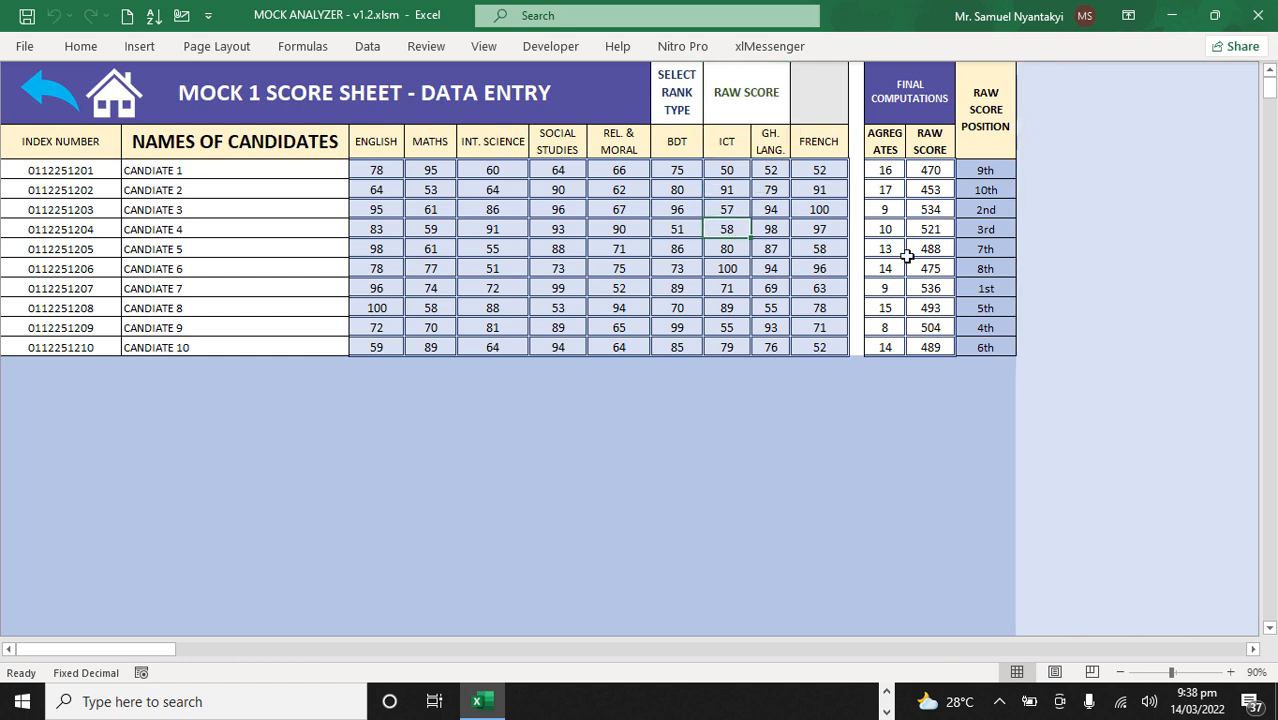
# Step: Highlight the seventh candidate's row from the name to the raw score position, and return to the Mock 1 dashboard
pyautogui.click(184, 283)
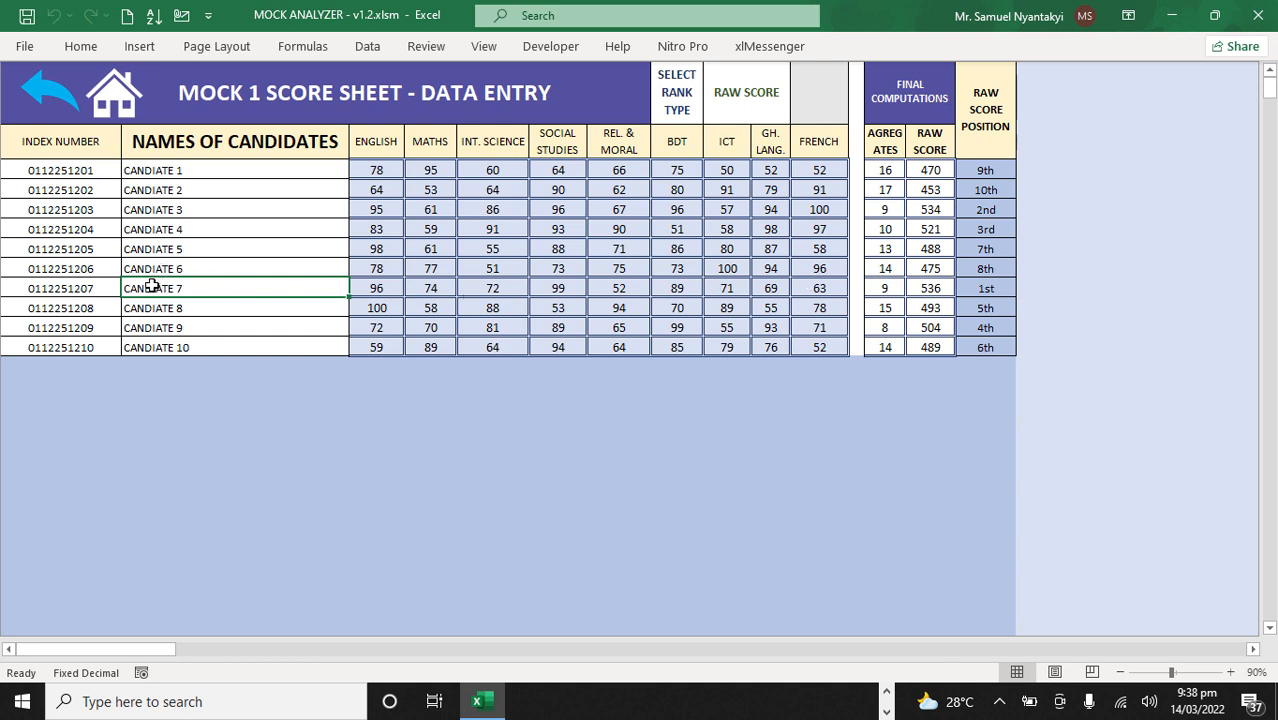
pyautogui.moveTo(235, 287); pyautogui.dragTo(1010, 286)
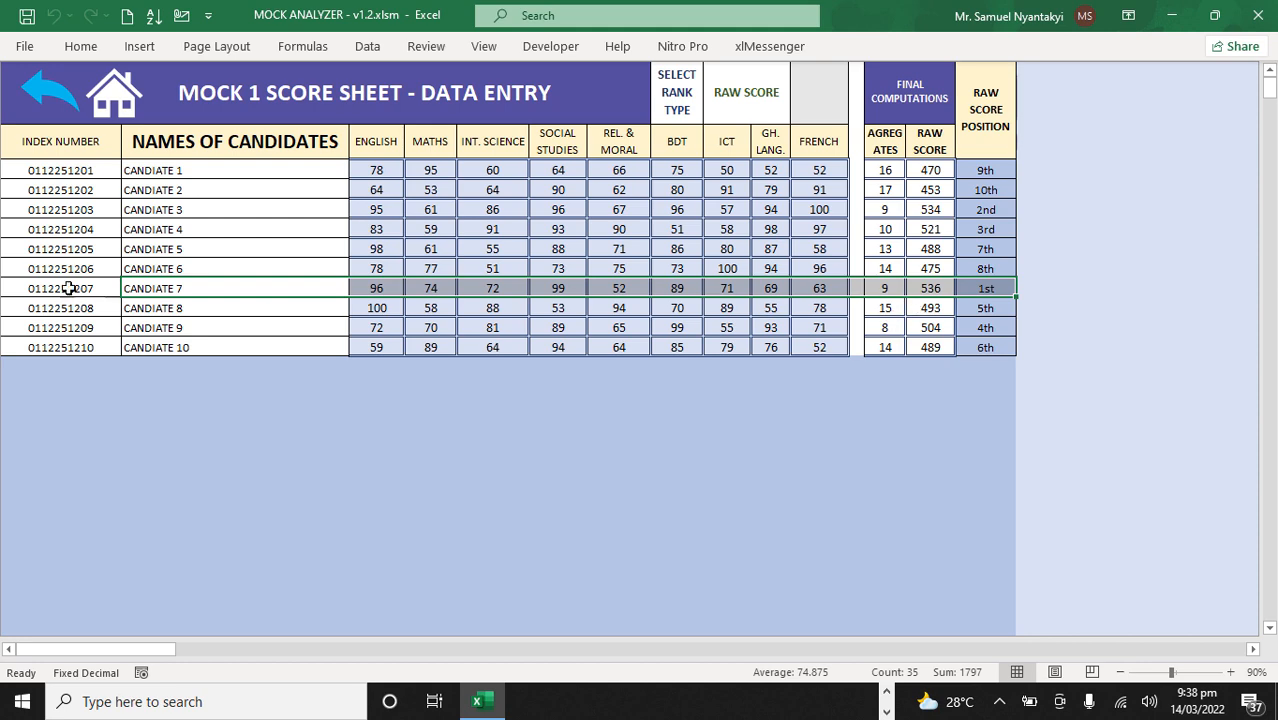
pyautogui.click(44, 90)
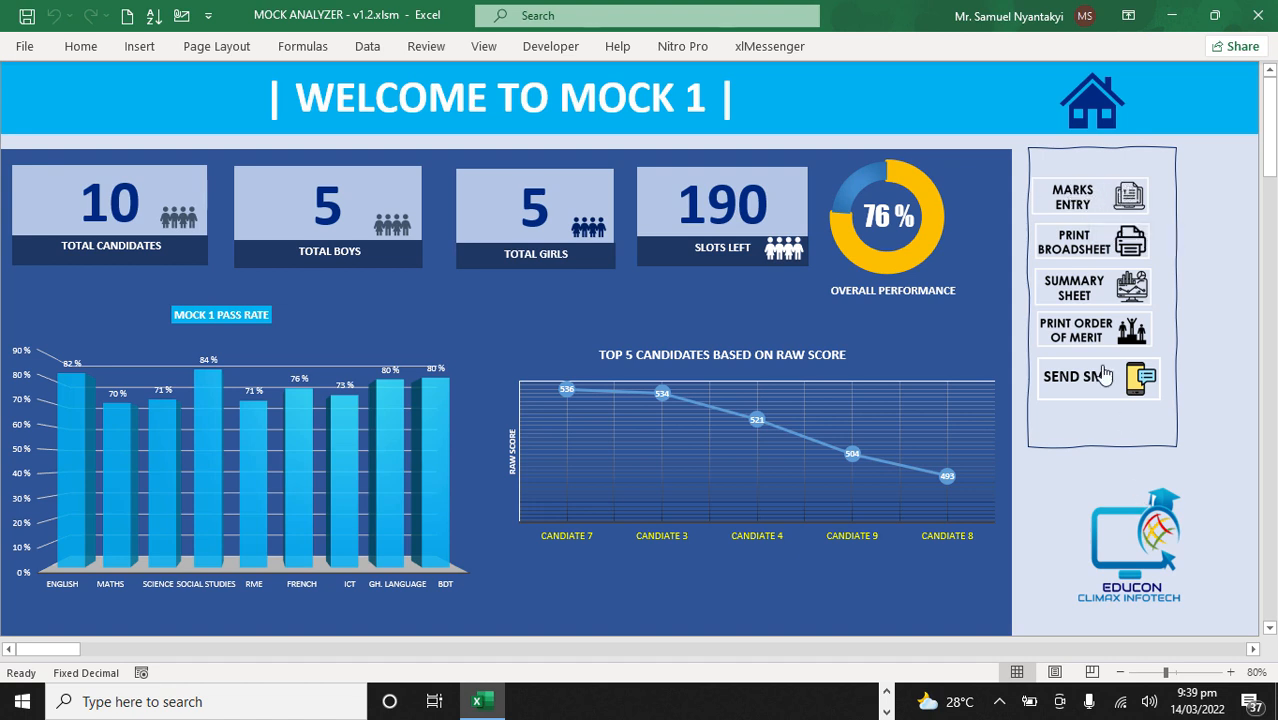
# Step: Open the Mock 1 results broadsheet and set its grade type to GRADE
pyautogui.click(1097, 255)
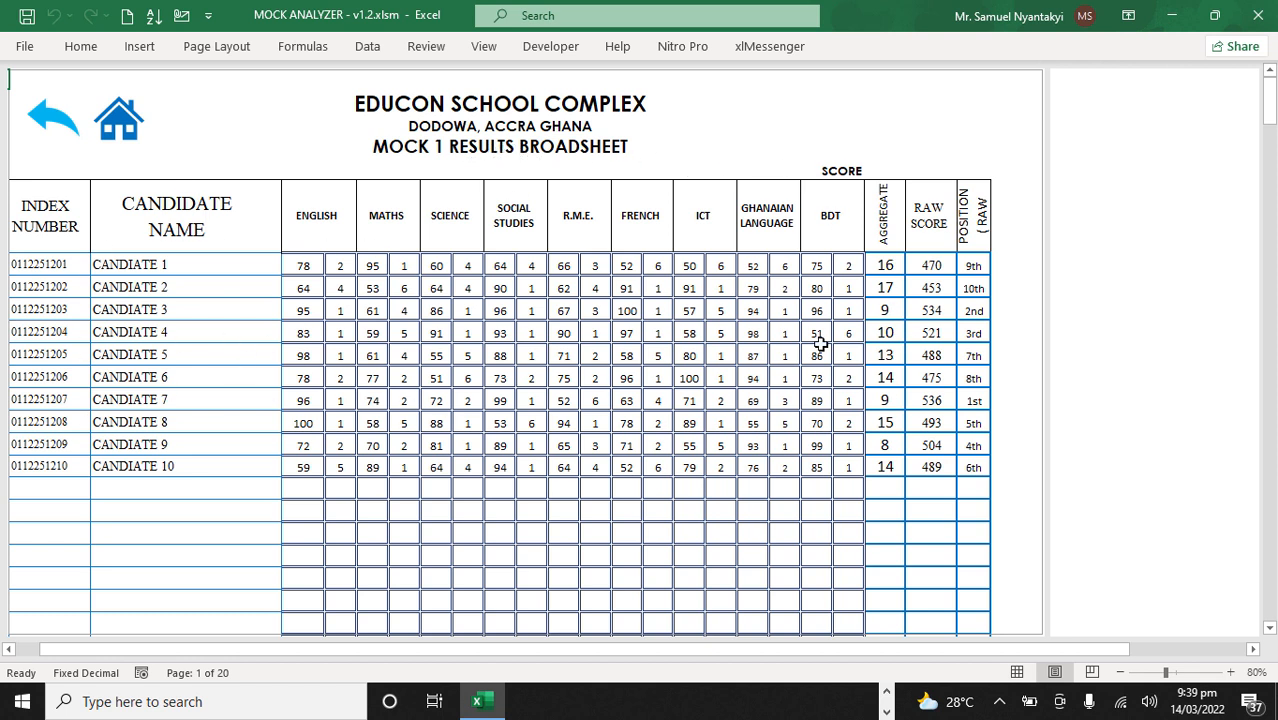
pyautogui.click(845, 167)
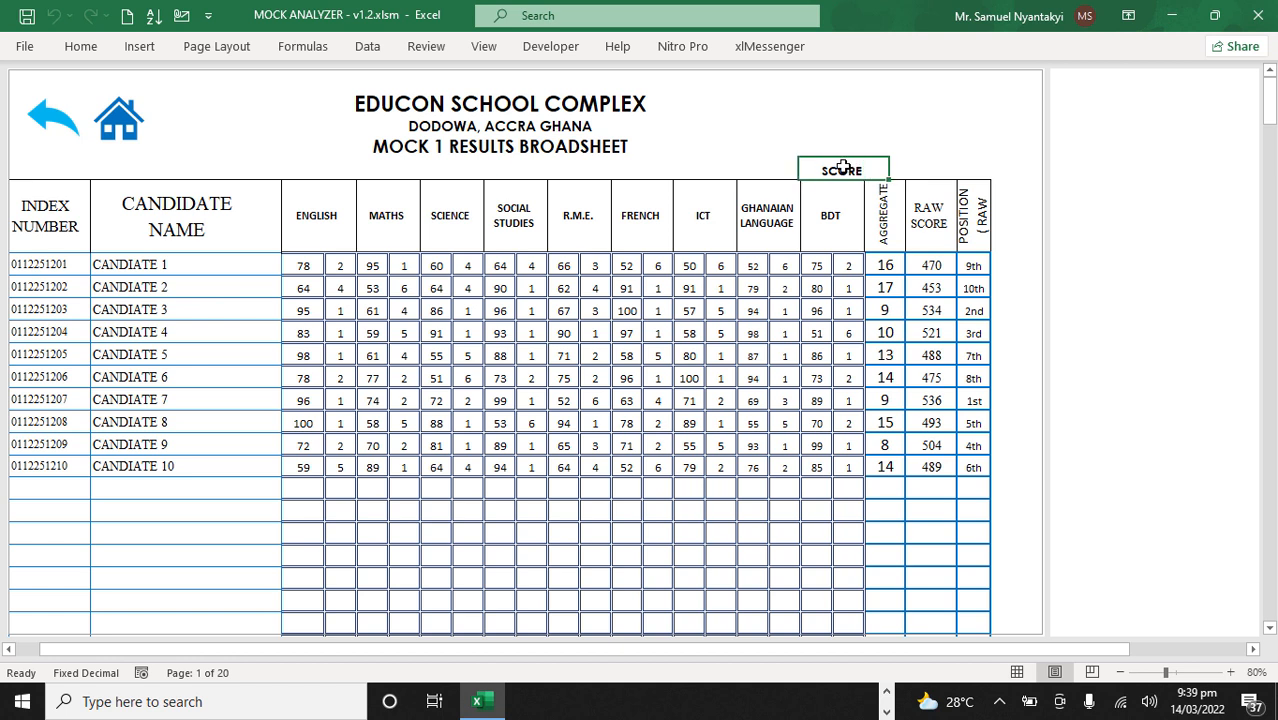
pyautogui.click(873, 171)
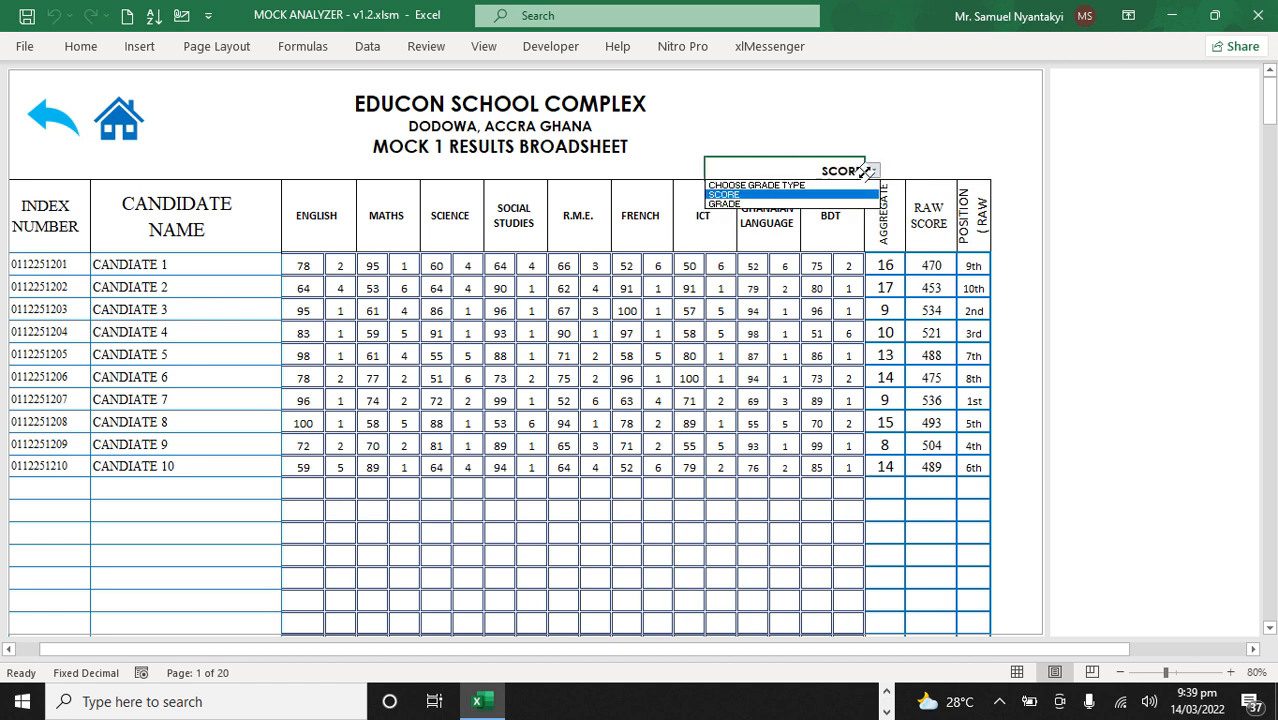
pyautogui.click(728, 203)
pyautogui.moveTo(786, 284); pyautogui.dragTo(801, 279)
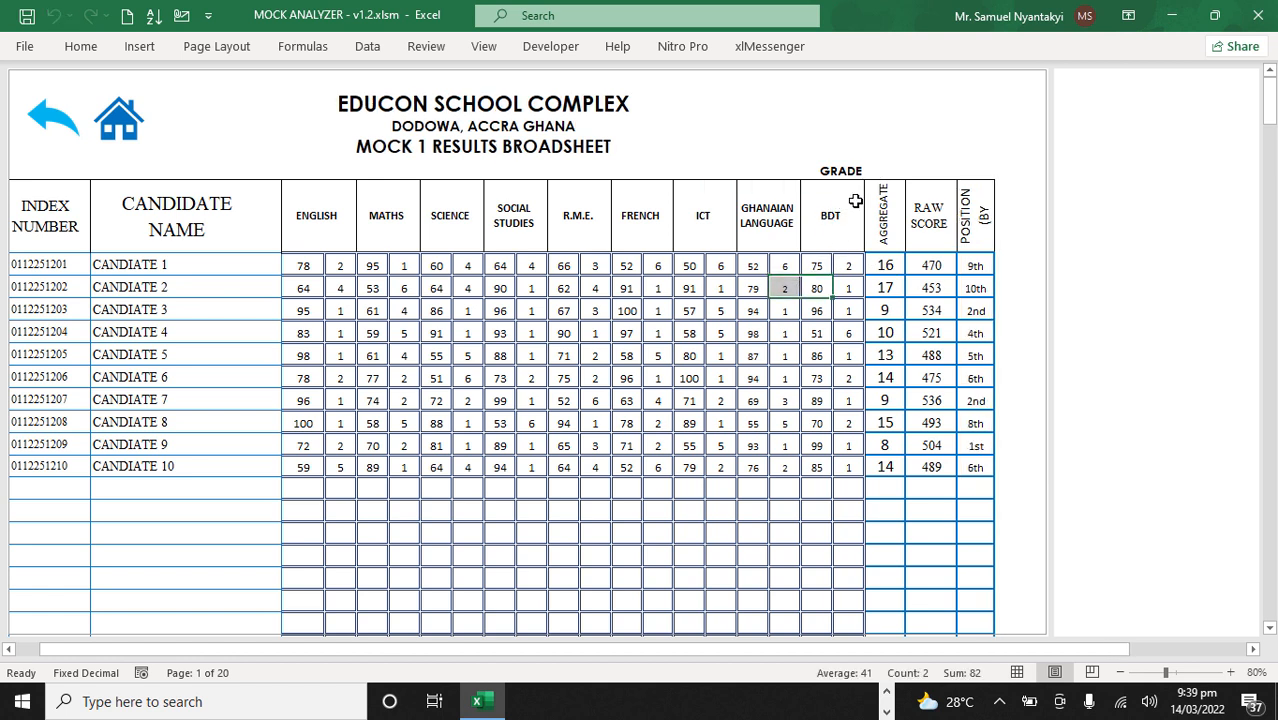
# Step: Try to set the broadsheet's grade type back to SCORE
pyautogui.click(848, 170)
pyautogui.click(872, 171)
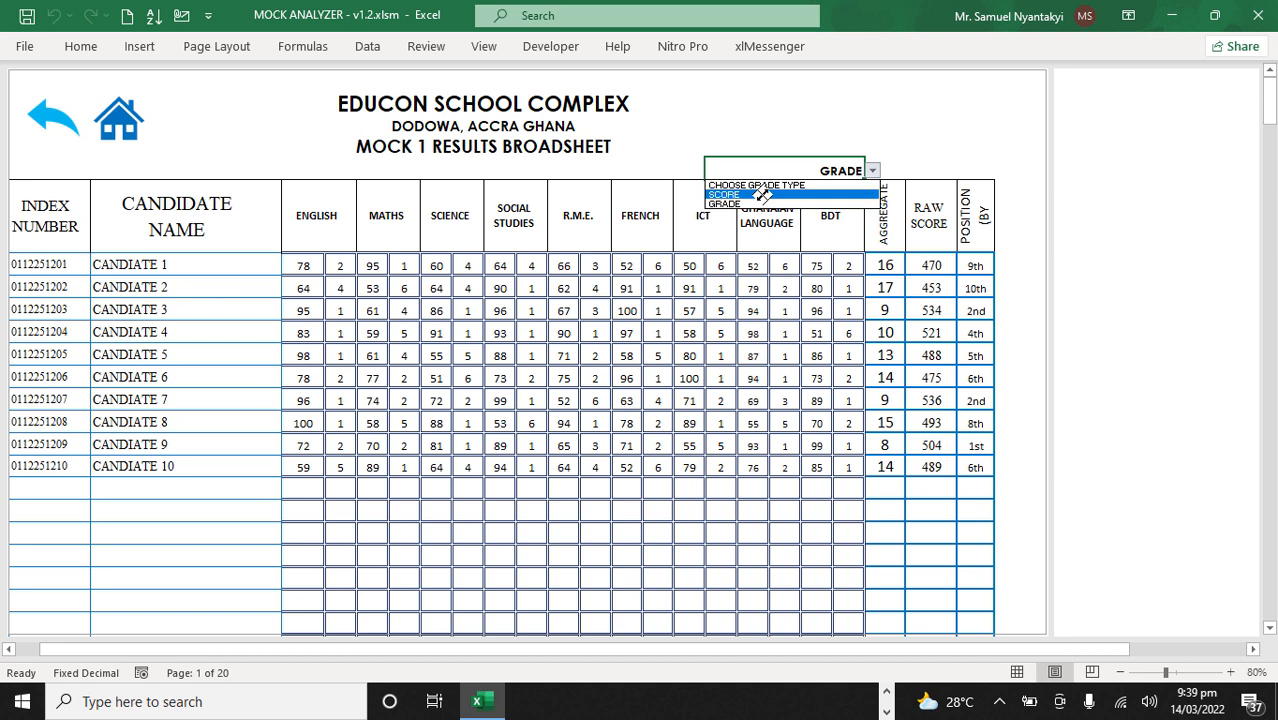
pyautogui.click(763, 194)
pyautogui.click(767, 310)
pyautogui.click(806, 288)
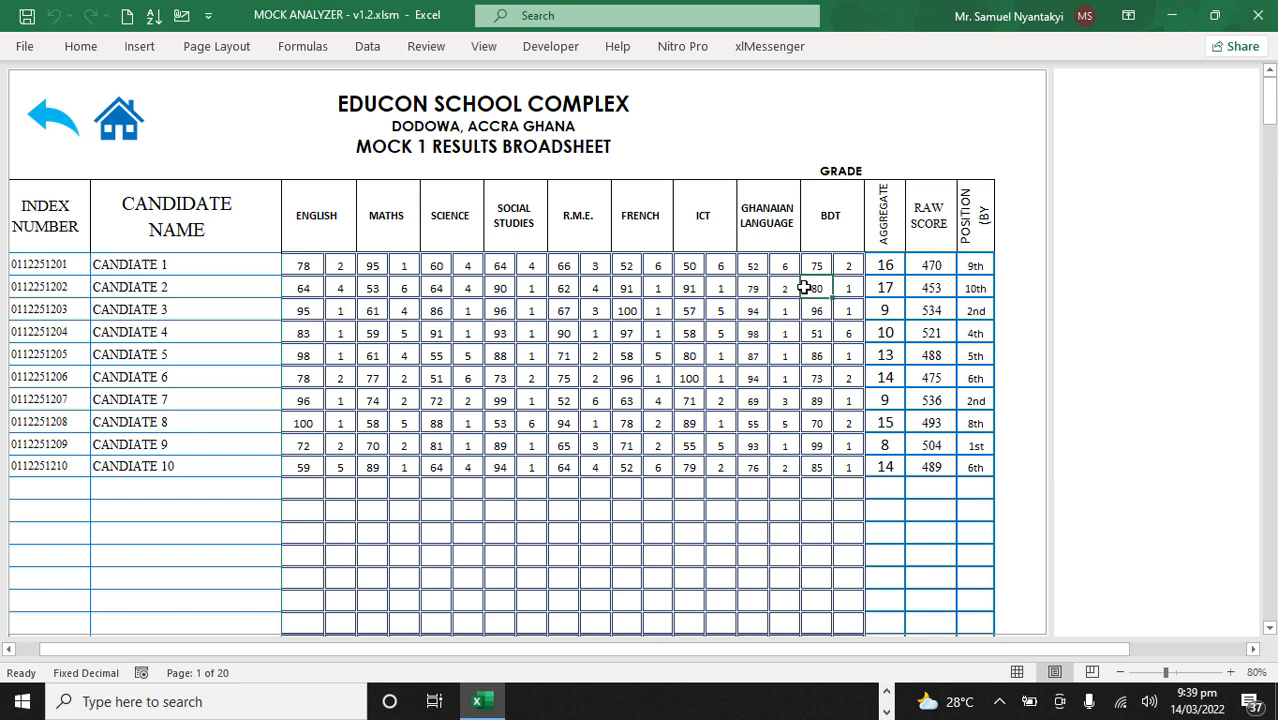
# Step: Leave the broadsheet, open the Mock 1 summary sheet, and examine its grade-based table and subject performance chart
pyautogui.click(44, 117)
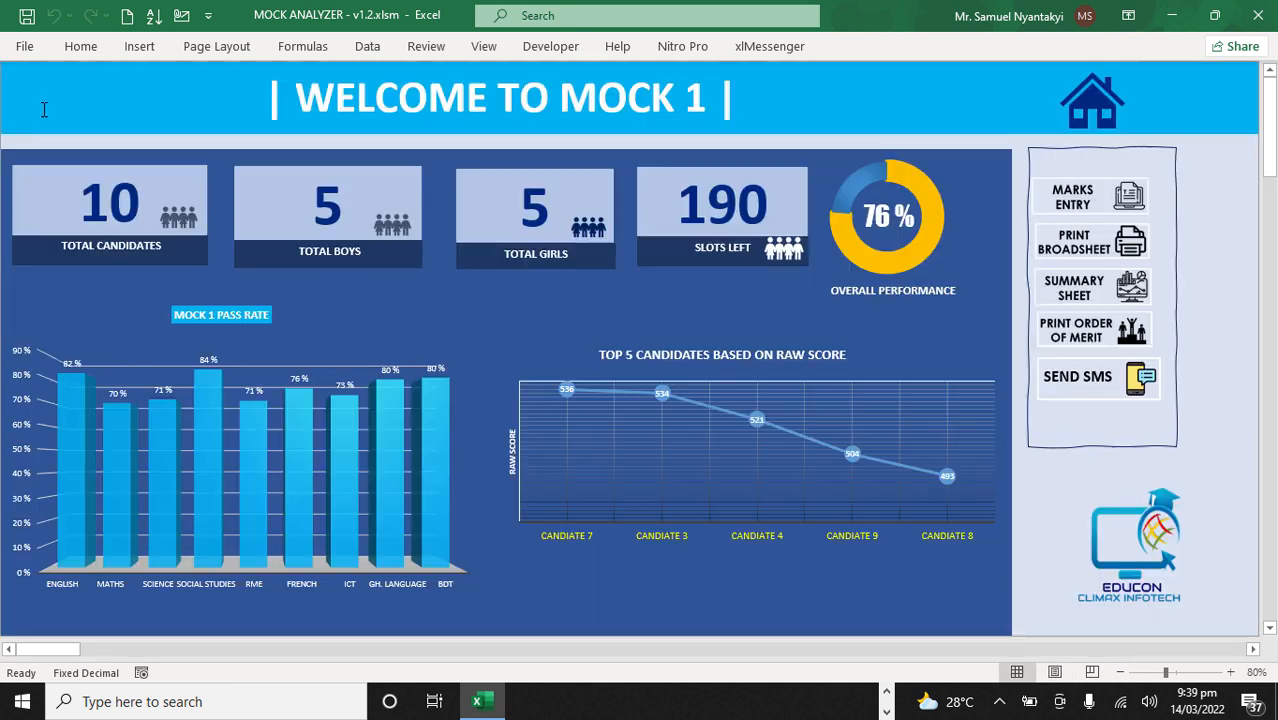
pyautogui.click(1095, 293)
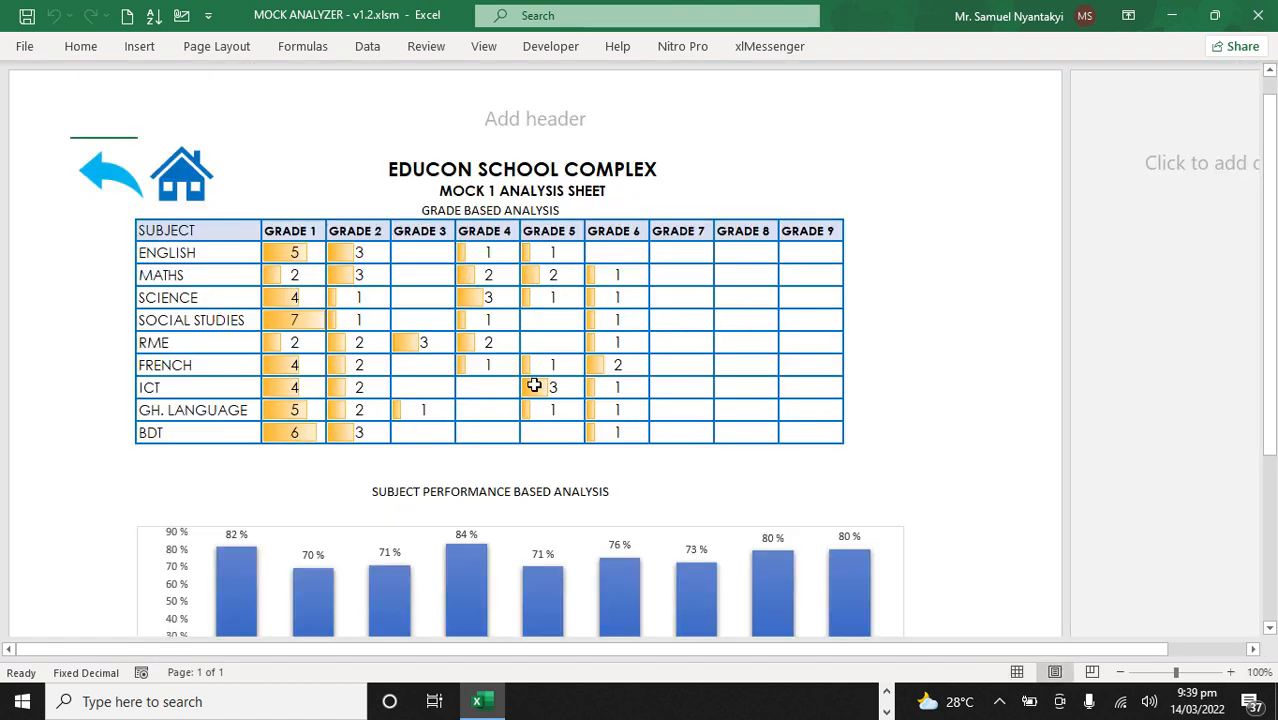
pyautogui.scroll(-5, 534, 404)
pyautogui.scroll(3, 534, 410)
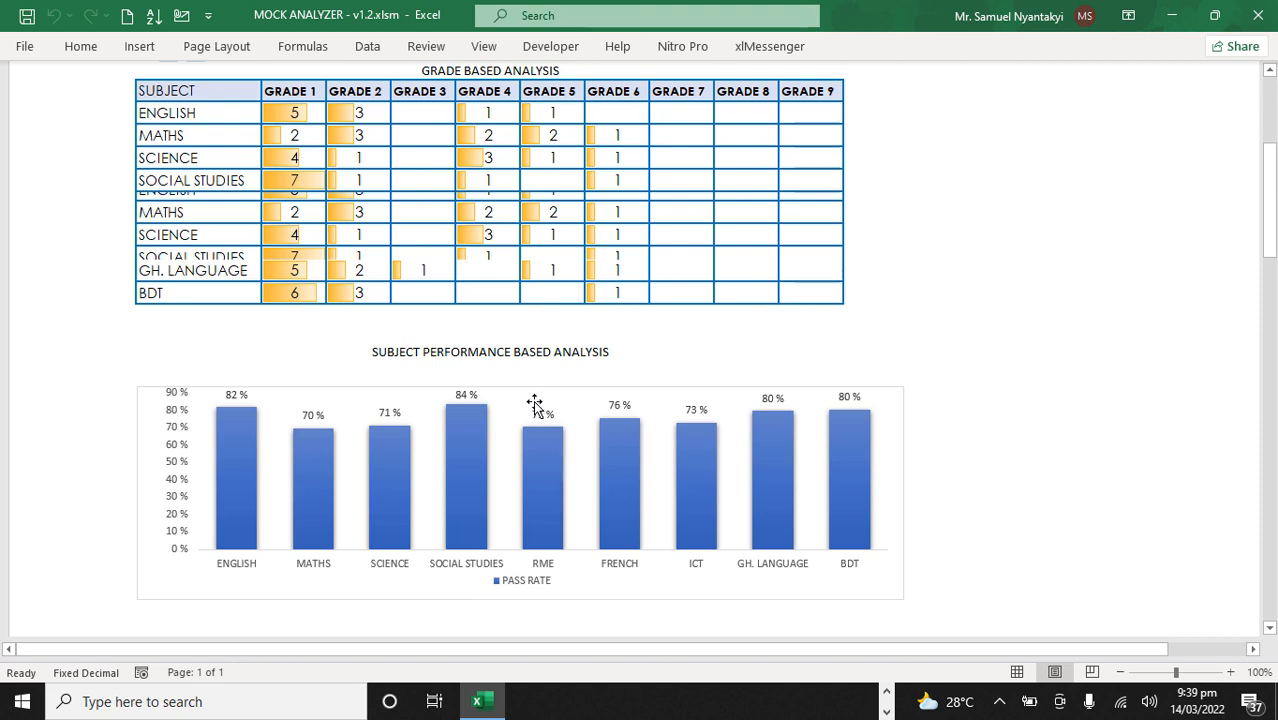
pyautogui.scroll(2, 530, 404)
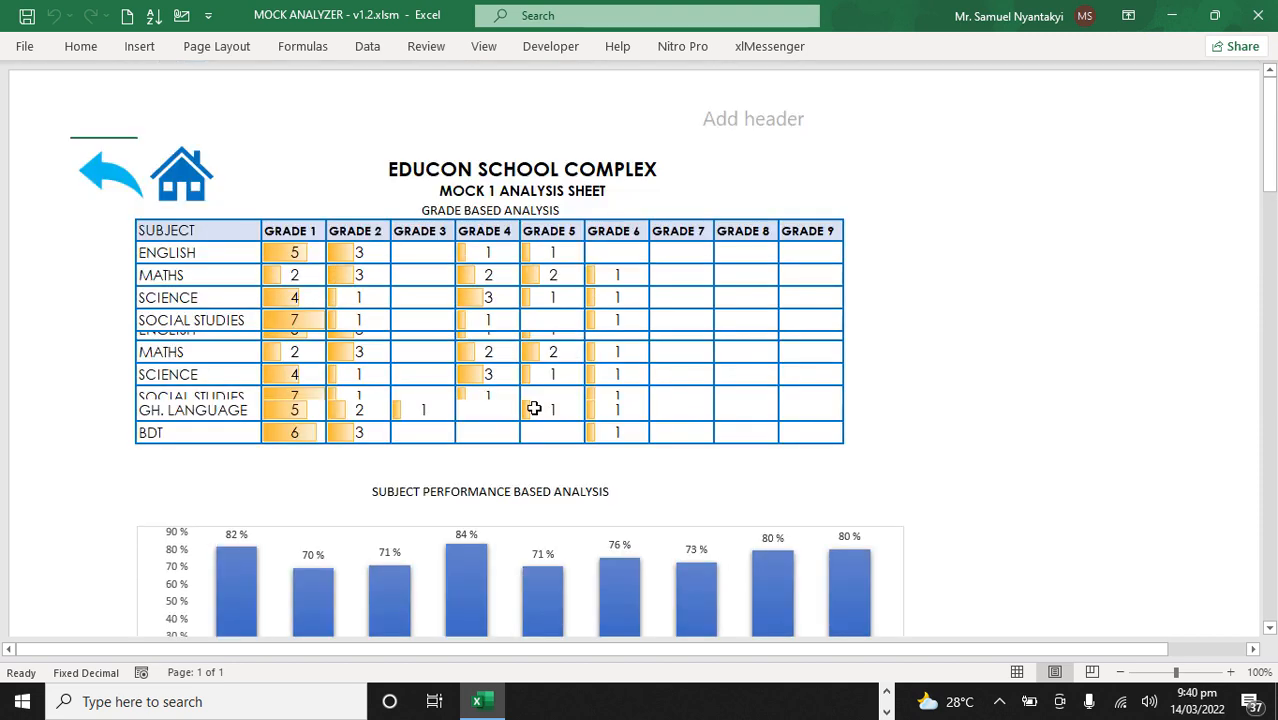
pyautogui.scroll(-2, 534, 410)
pyautogui.scroll(2, 534, 410)
pyautogui.click(948, 210)
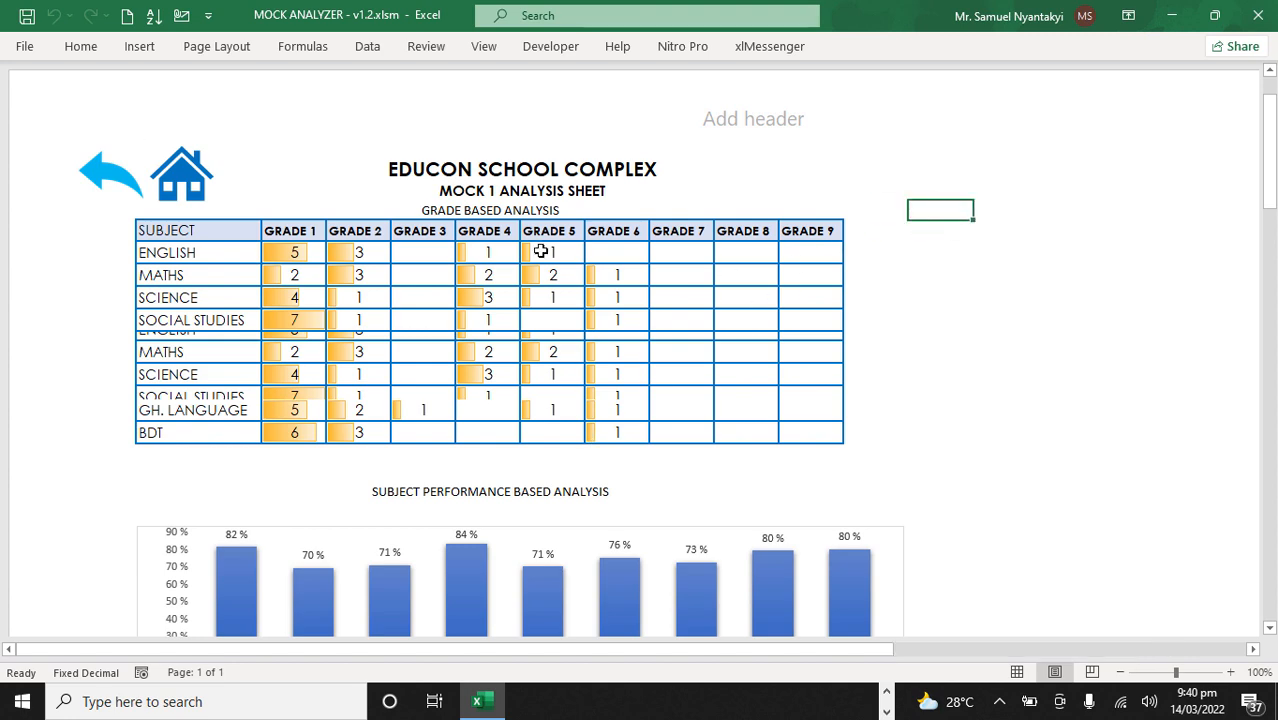
# Step: Preview how the Mock 1 analysis sheet prints without printing it, and return to the Mock 1 dashboard
pyautogui.click(24, 47)
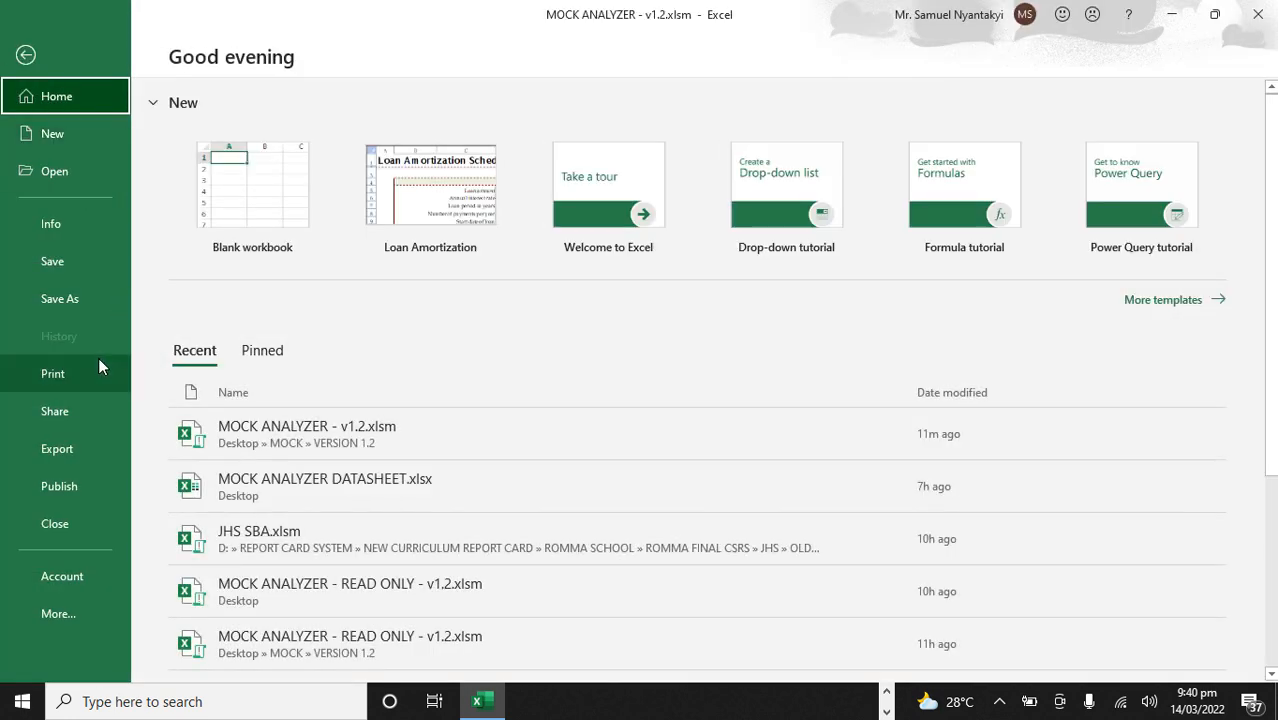
pyautogui.click(97, 369)
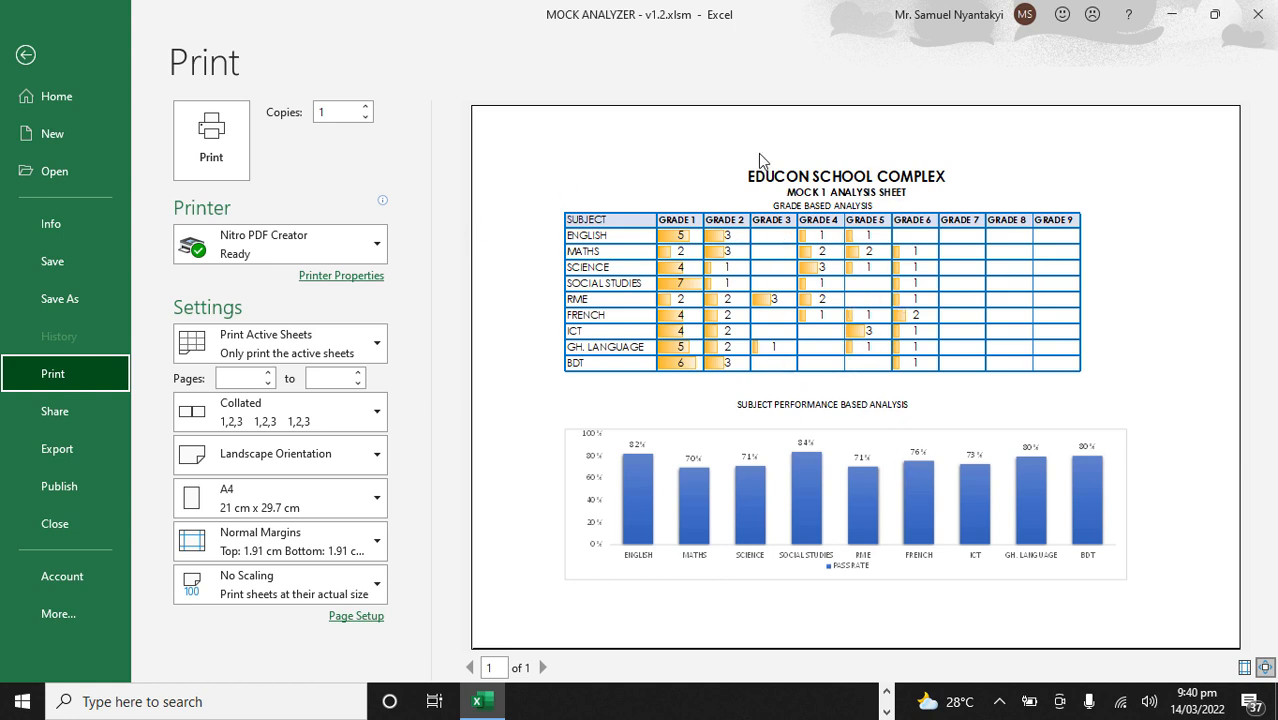
pyautogui.click(28, 58)
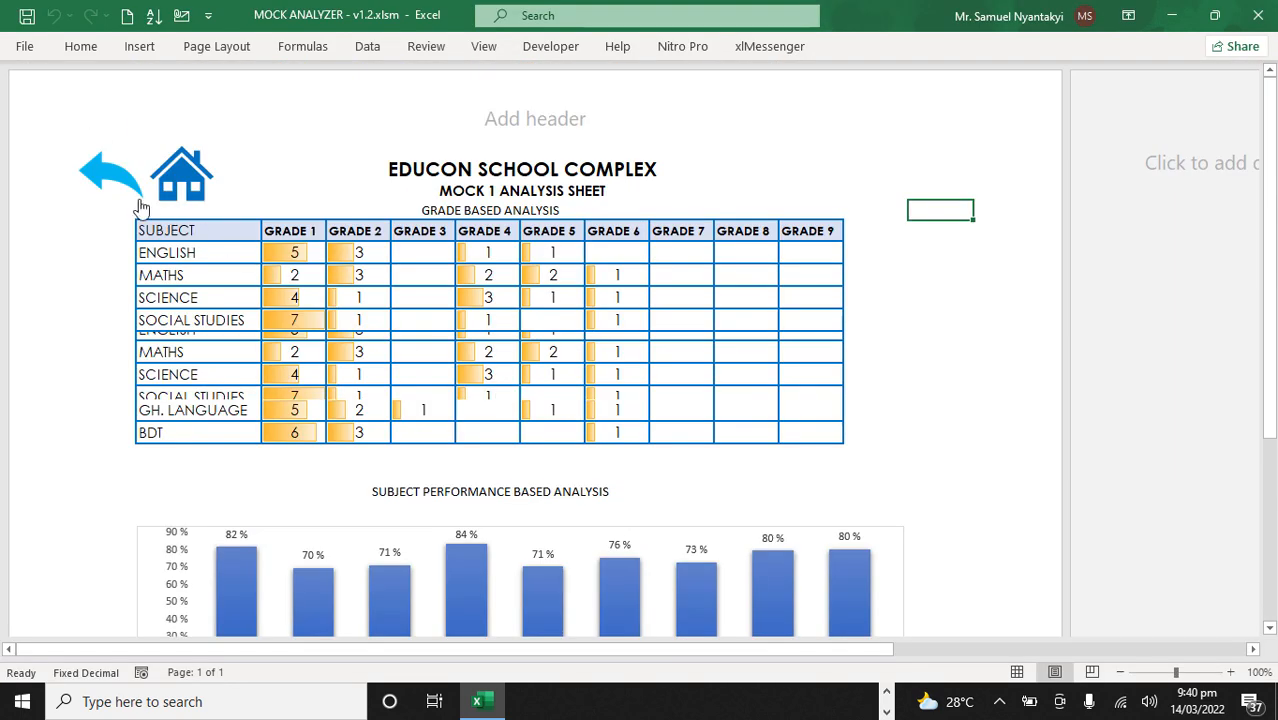
pyautogui.click(114, 180)
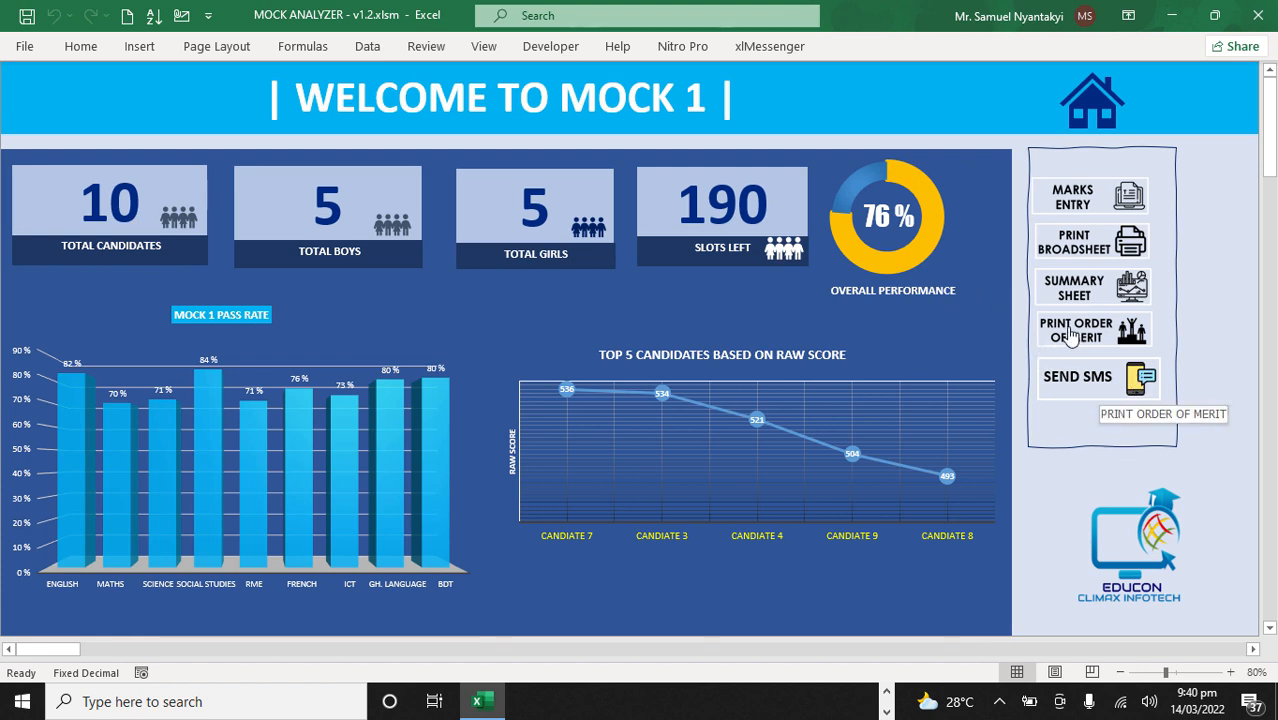
# Step: View the results broadsheet and the order of merit sheet, returning to the Mock 1 dashboard after each
pyautogui.click(1087, 238)
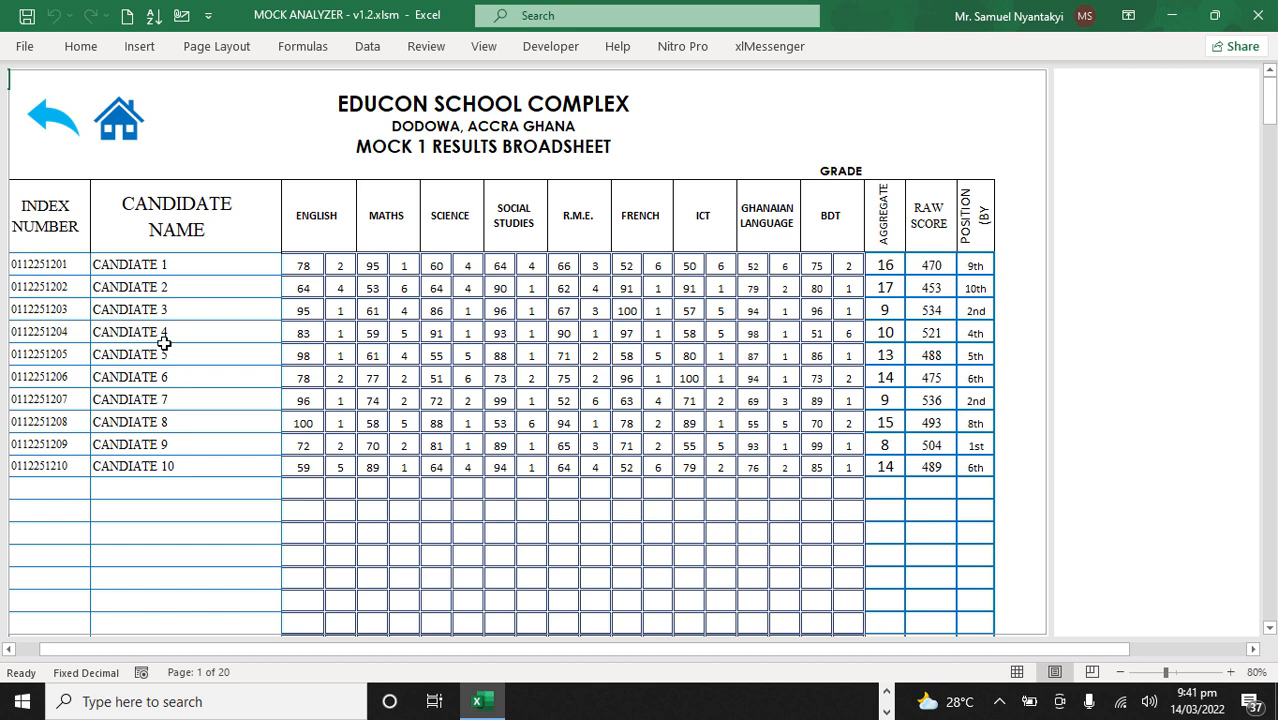
pyautogui.click(64, 126)
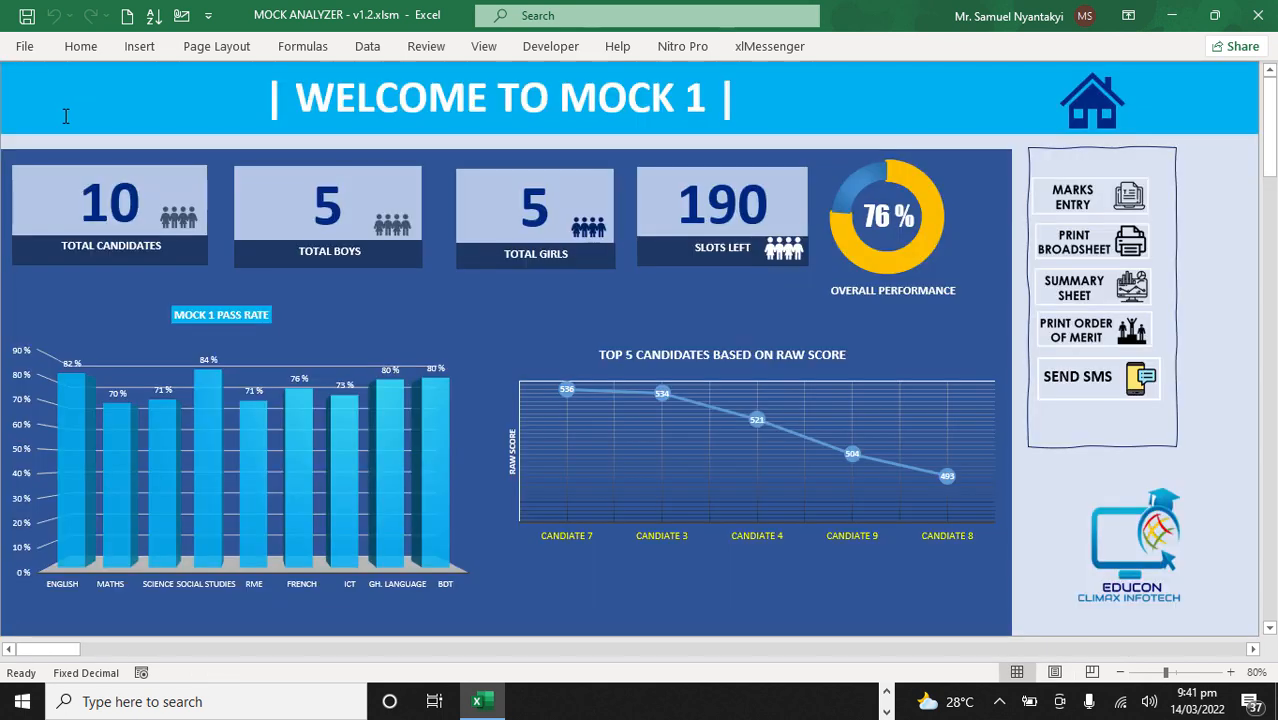
pyautogui.click(1090, 345)
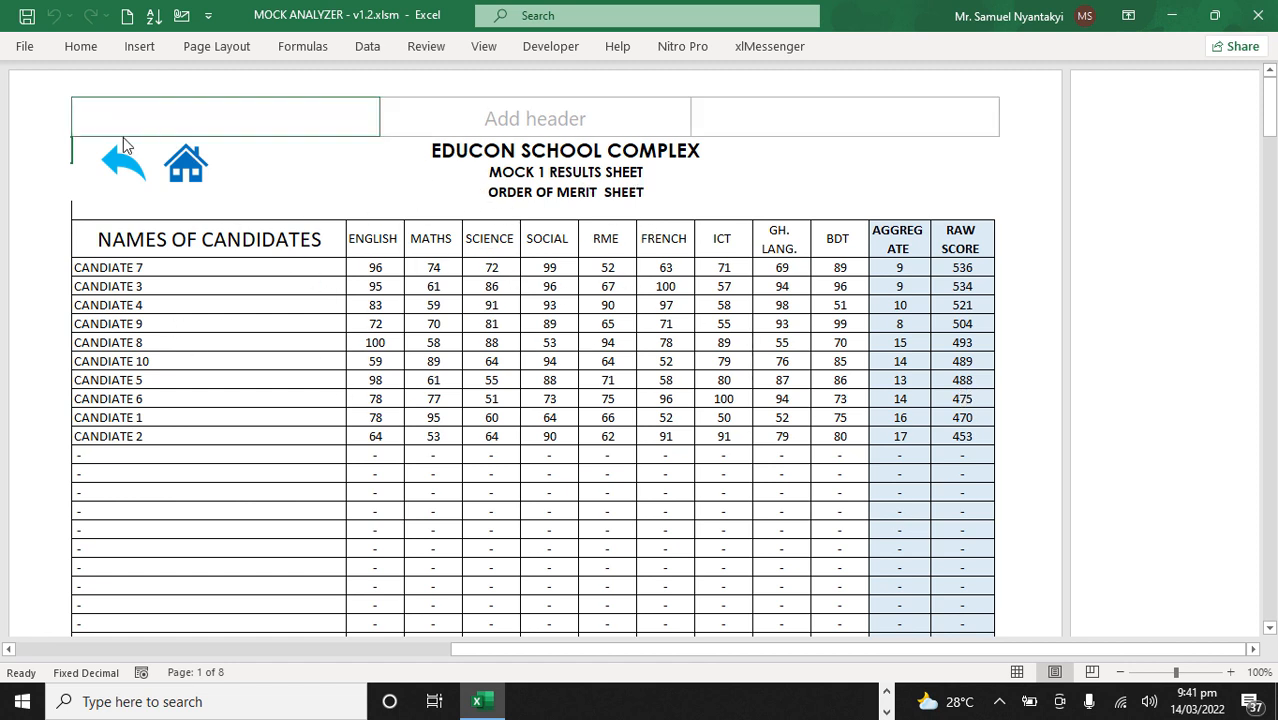
pyautogui.click(116, 166)
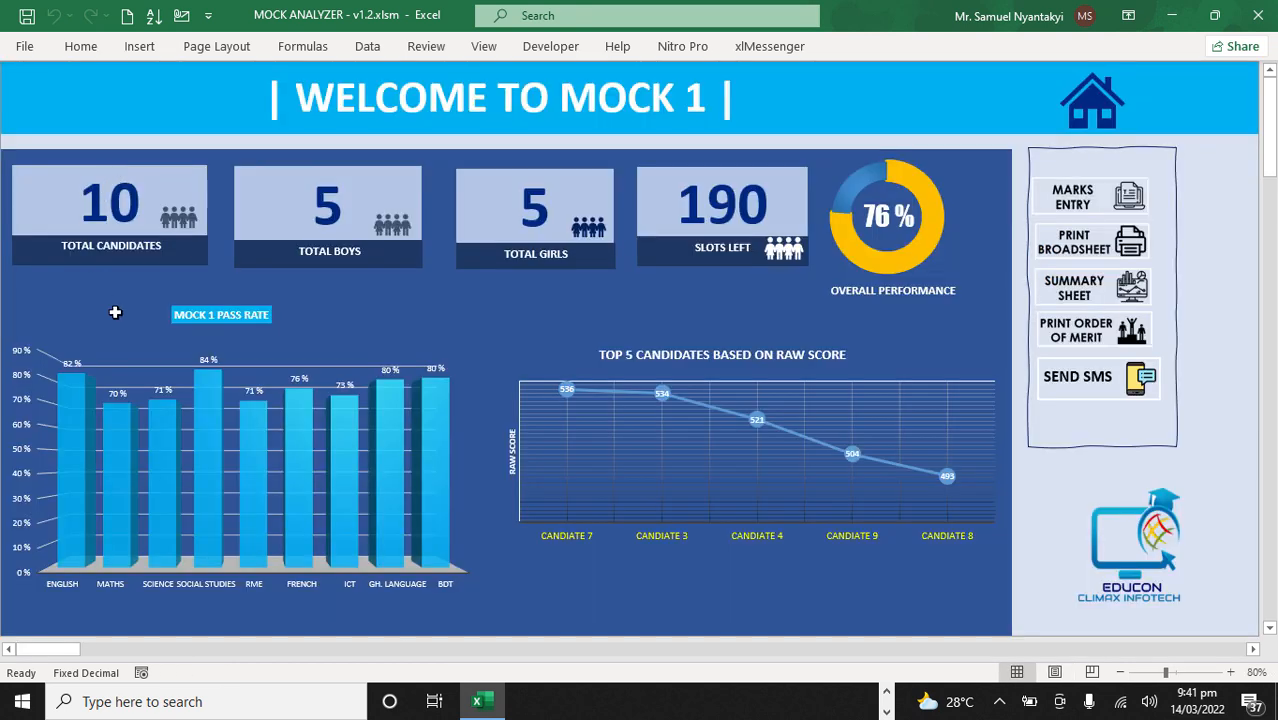
# Step: Open the worksheet for sending results by SMS and show the xlMessenger host and login commands
pyautogui.click(1090, 390)
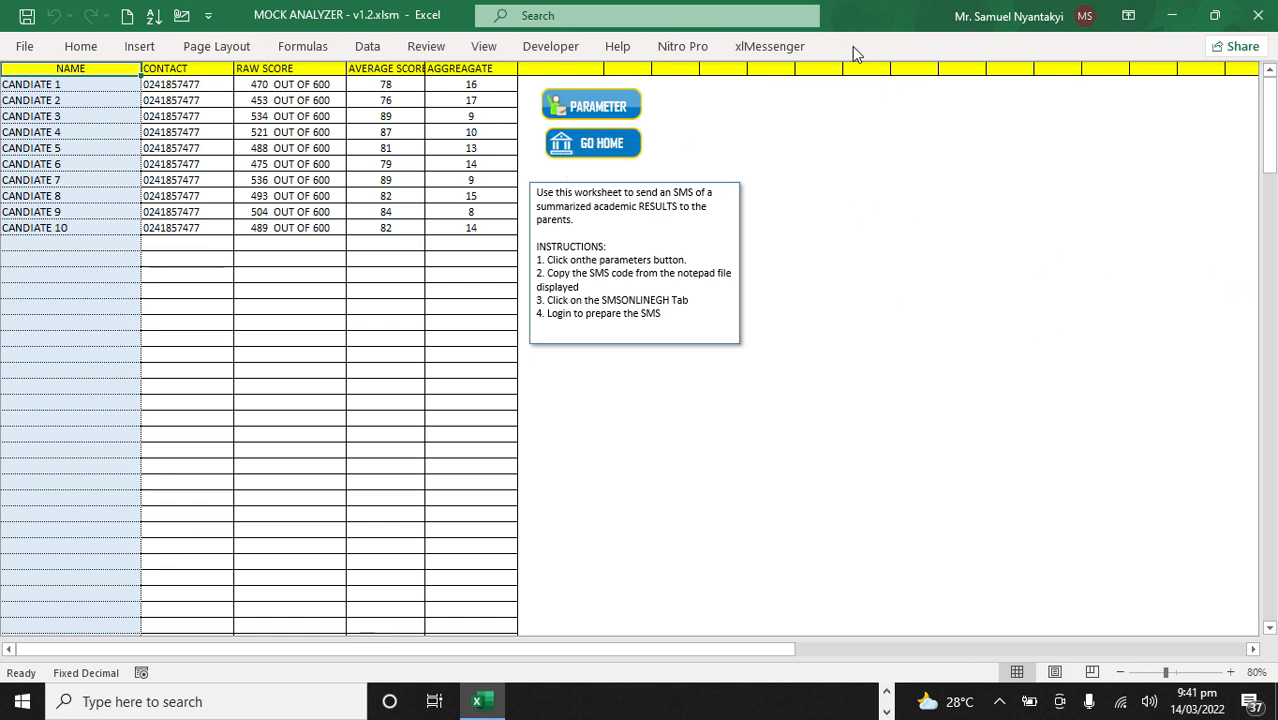
pyautogui.click(770, 48)
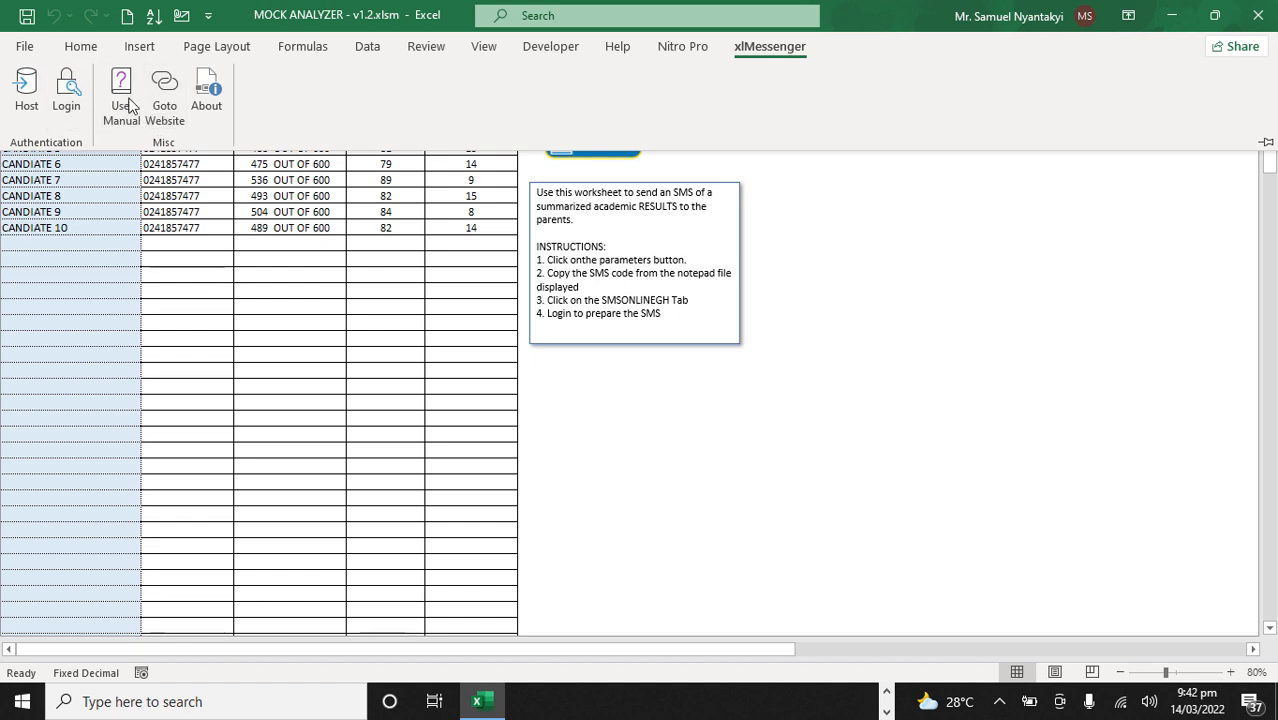
pyautogui.click(931, 256)
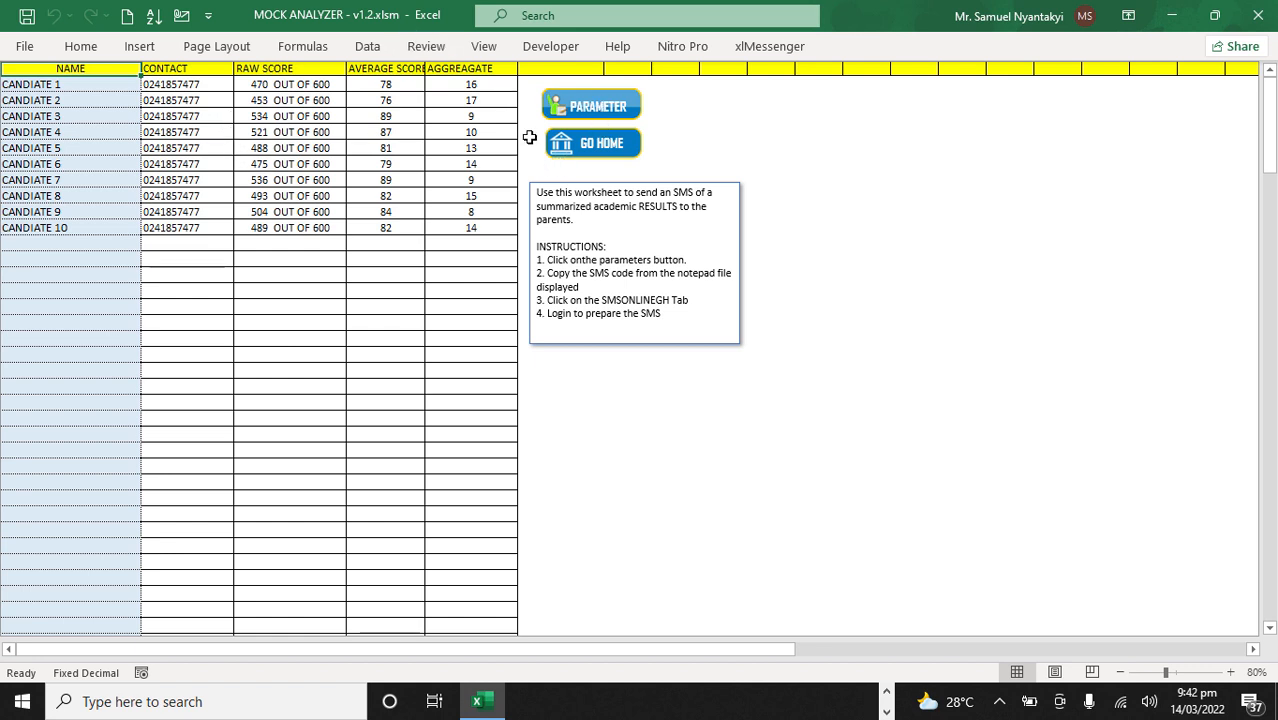
# Step: Open the SMS parameters text beside the candidate list, review the message template, close it, and return to the Mock 1 dashboard
pyautogui.click(601, 110)
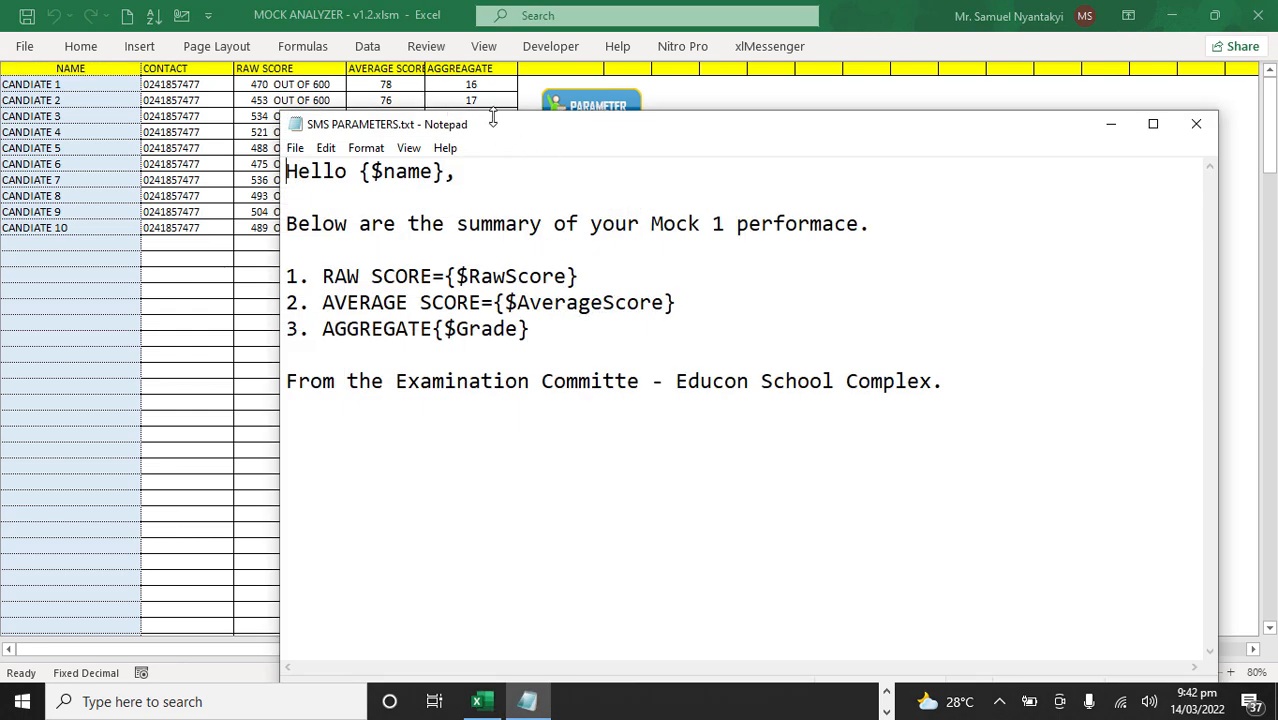
pyautogui.moveTo(460, 124); pyautogui.dragTo(799, 92)
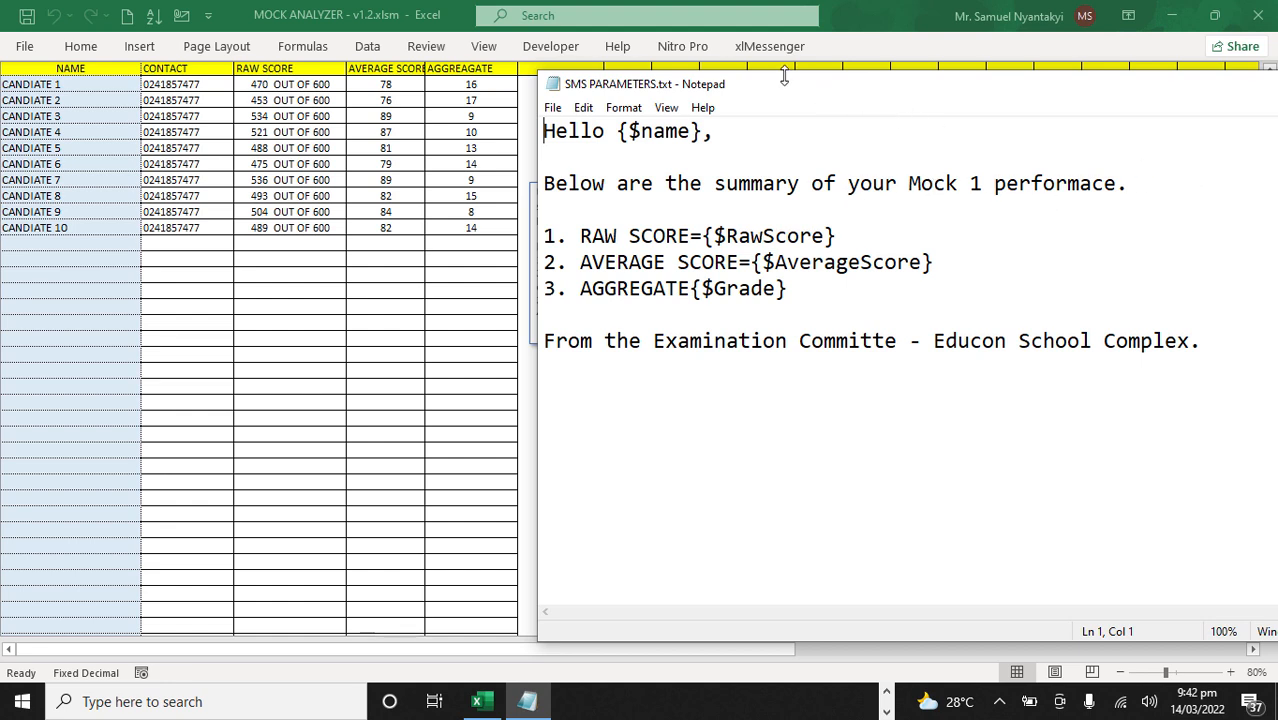
pyautogui.moveTo(795, 96); pyautogui.dragTo(759, 91)
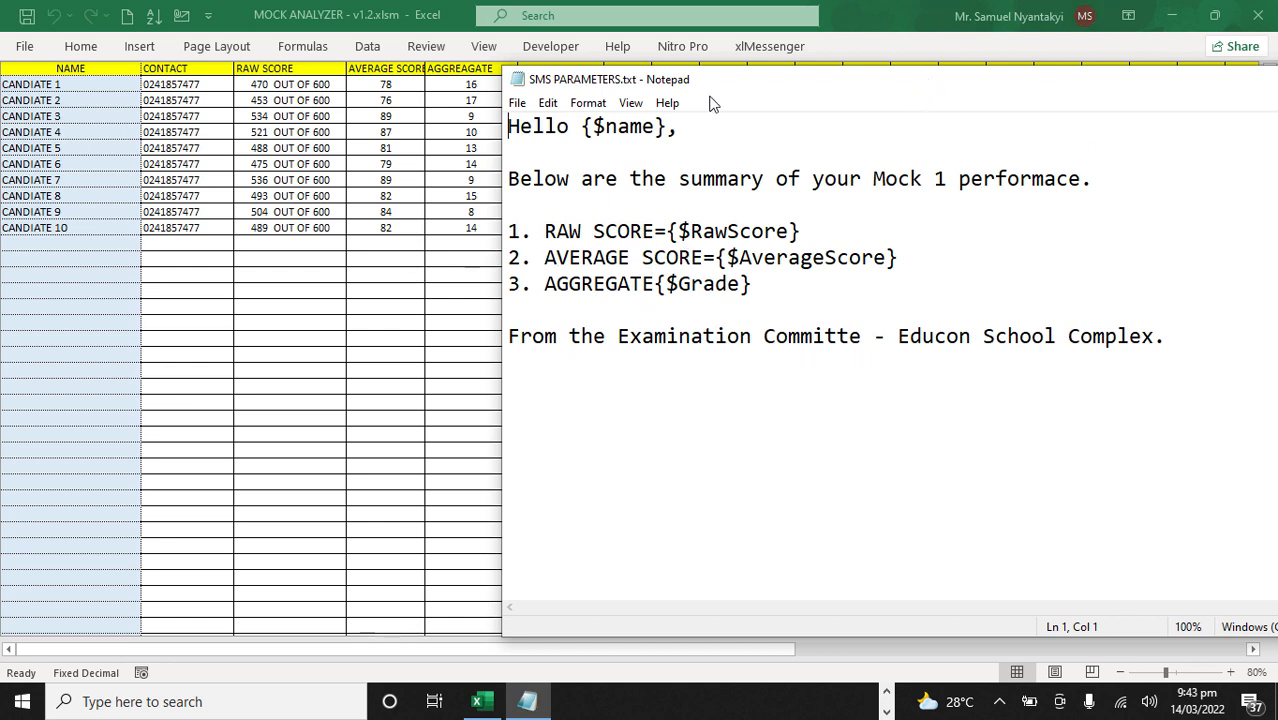
pyautogui.moveTo(815, 52); pyautogui.dragTo(873, 46)
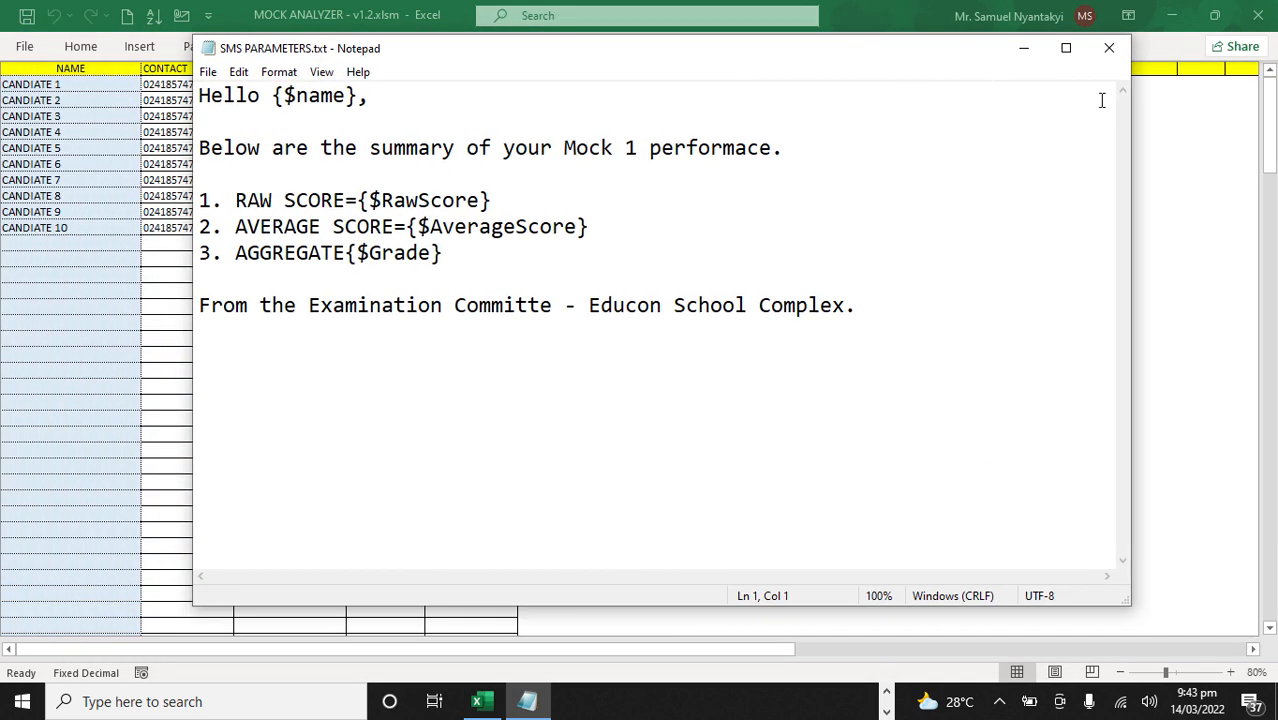
pyautogui.click(1109, 48)
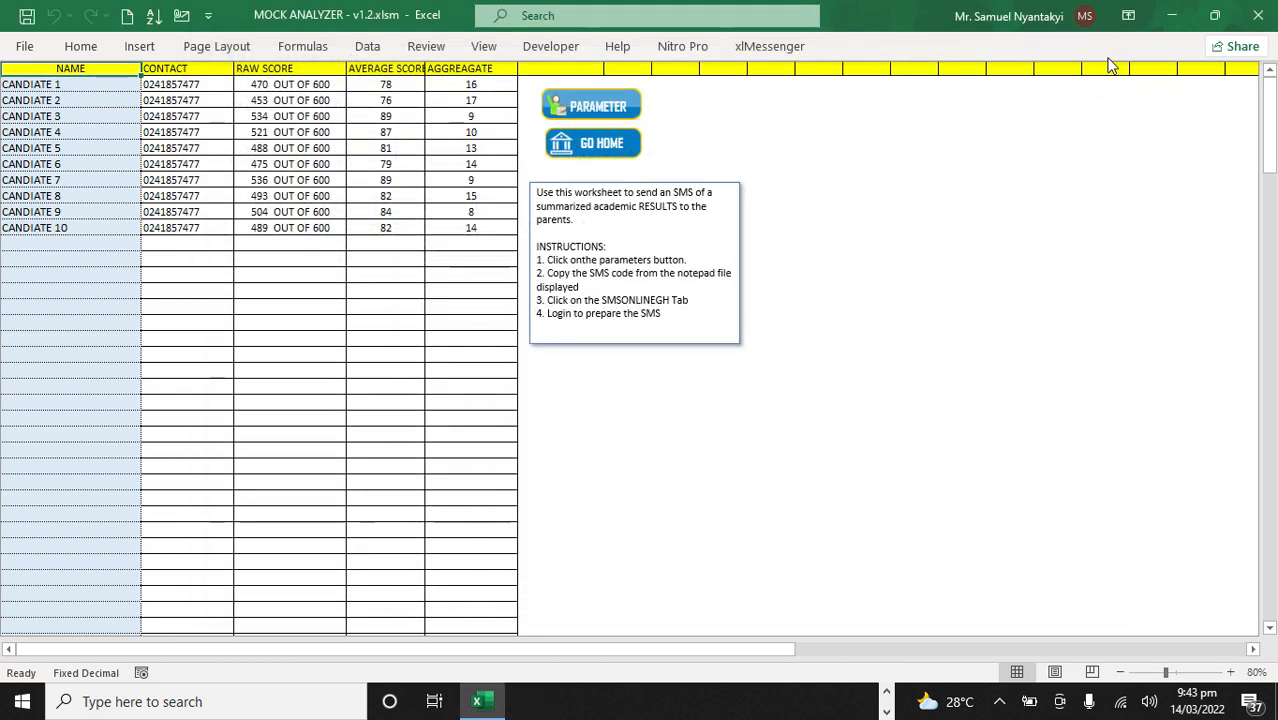
pyautogui.click(586, 141)
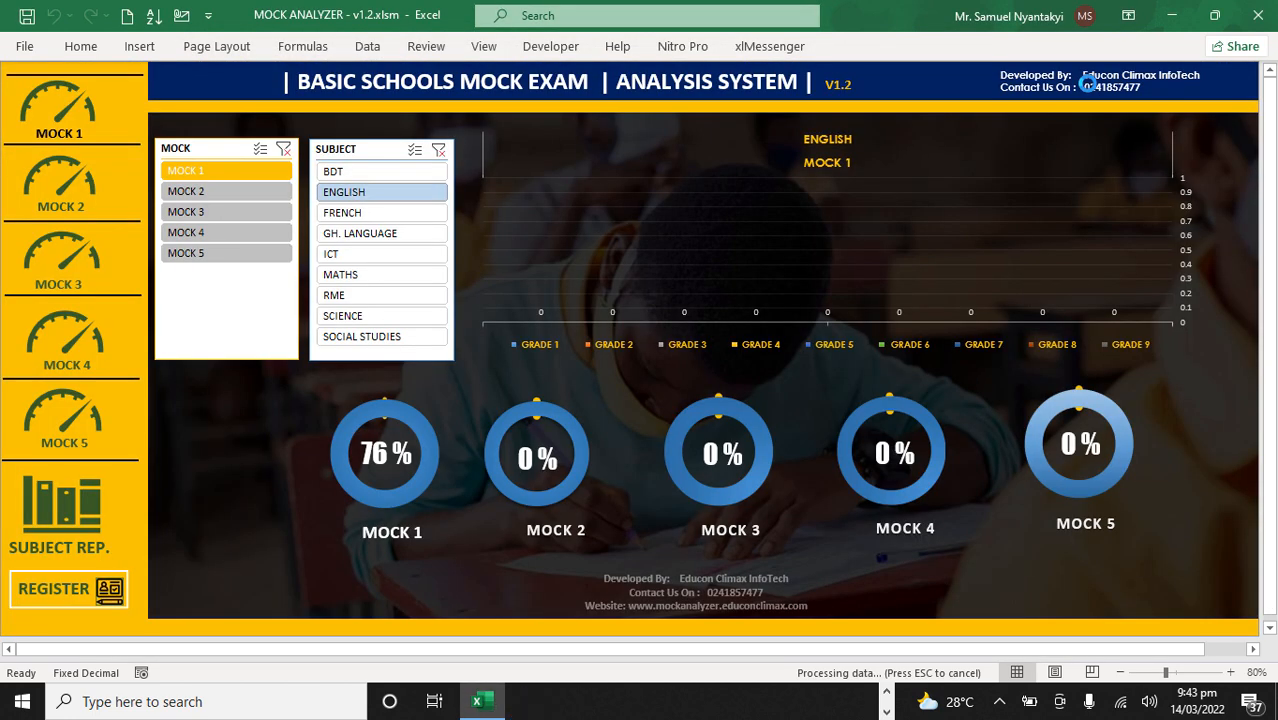
# Step: Return to the home page, filter the grade chart to BDT for Mock 1, and examine its grade bars
pyautogui.click(1091, 93)
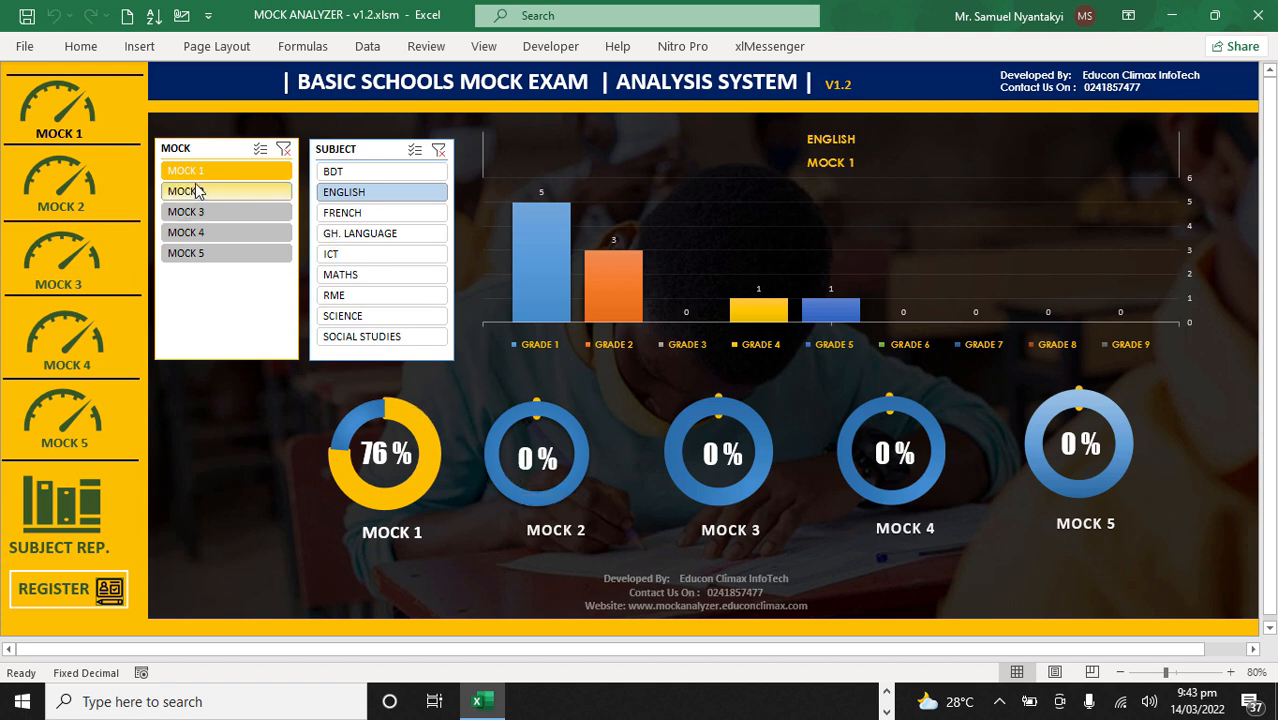
pyautogui.click(365, 173)
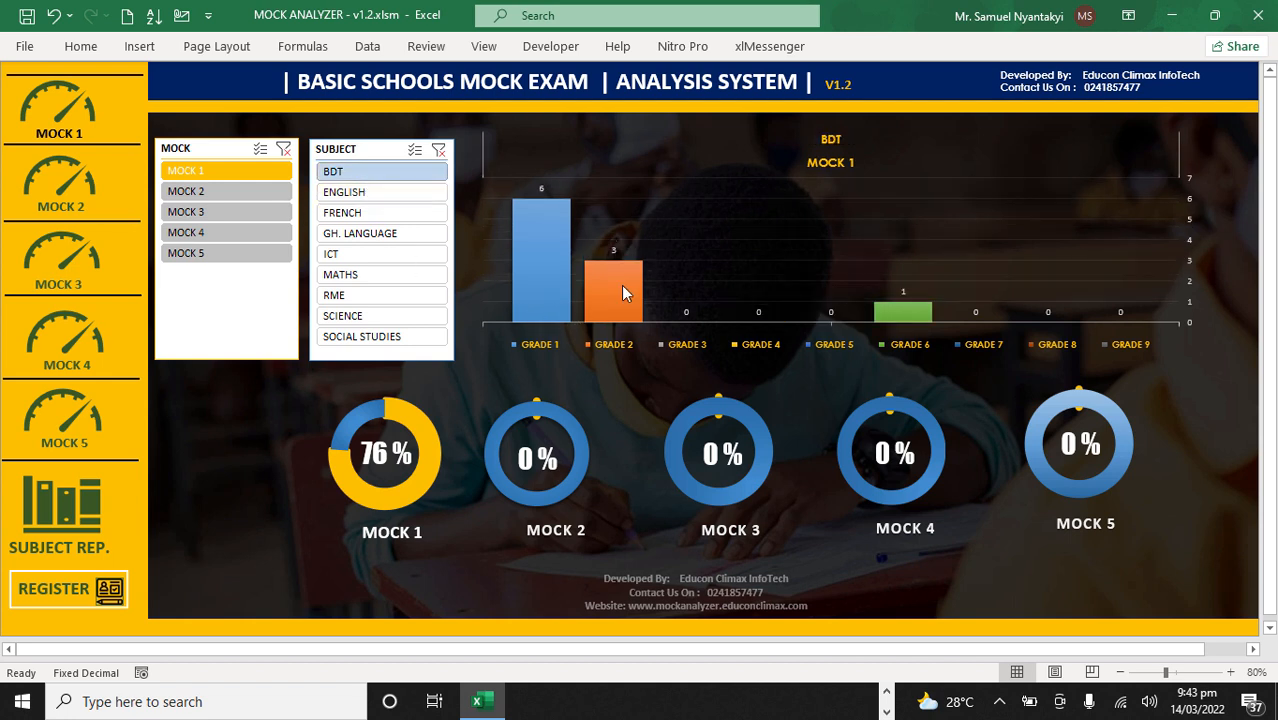
pyautogui.moveTo(558, 290)
pyautogui.moveTo(633, 312)
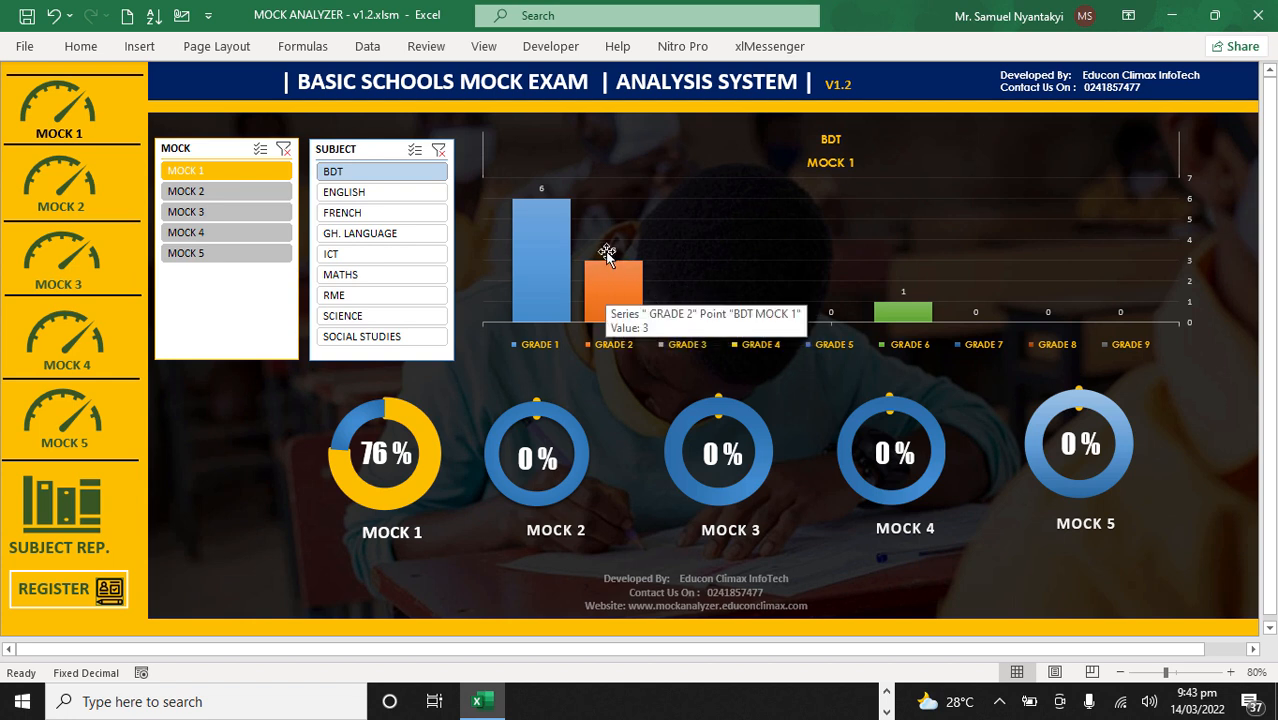
pyautogui.moveTo(617, 284)
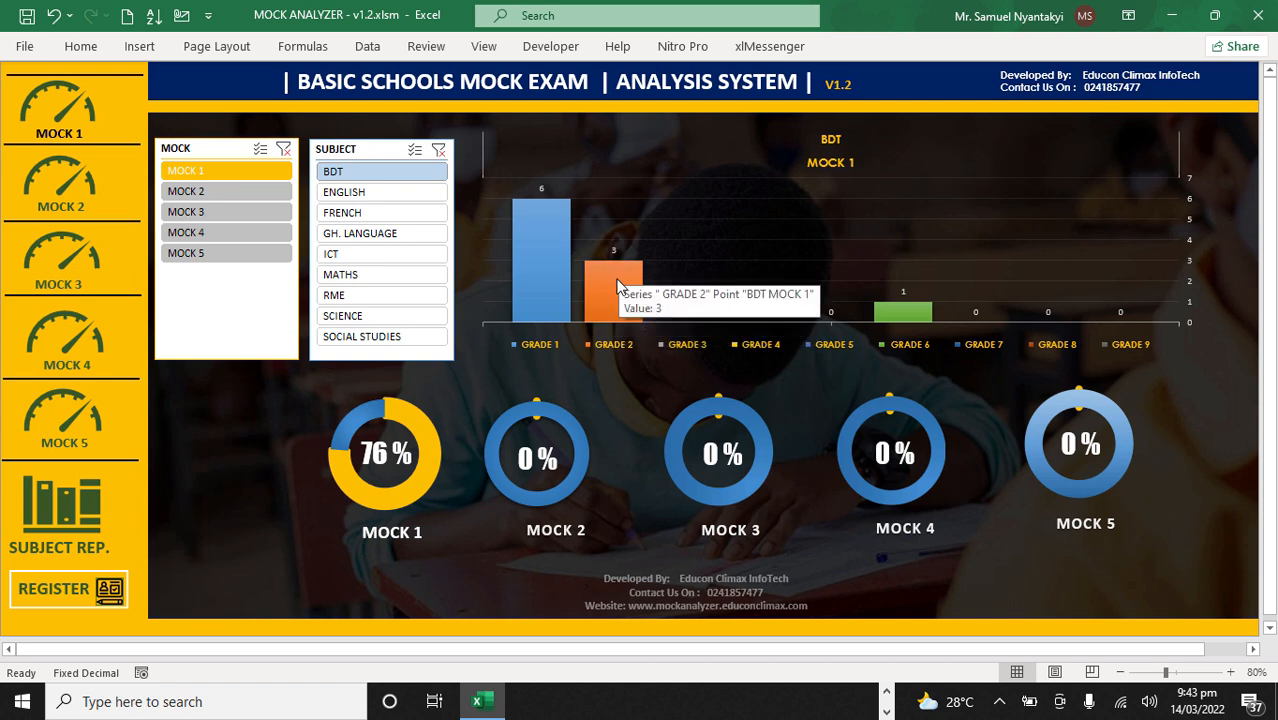
pyautogui.click(617, 284)
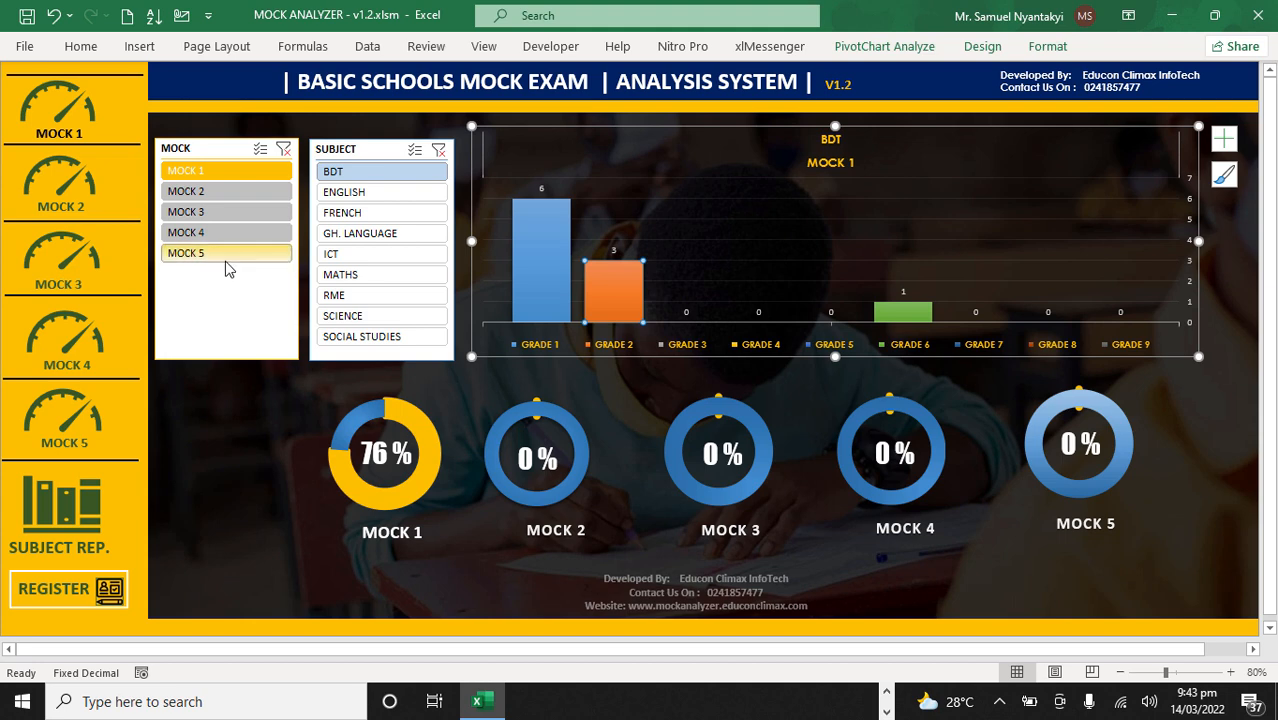
# Step: Open the Mock 1 summary sheet, check the BDT row's grade counts, and return to the Mock 1 dashboard
pyautogui.click(56, 110)
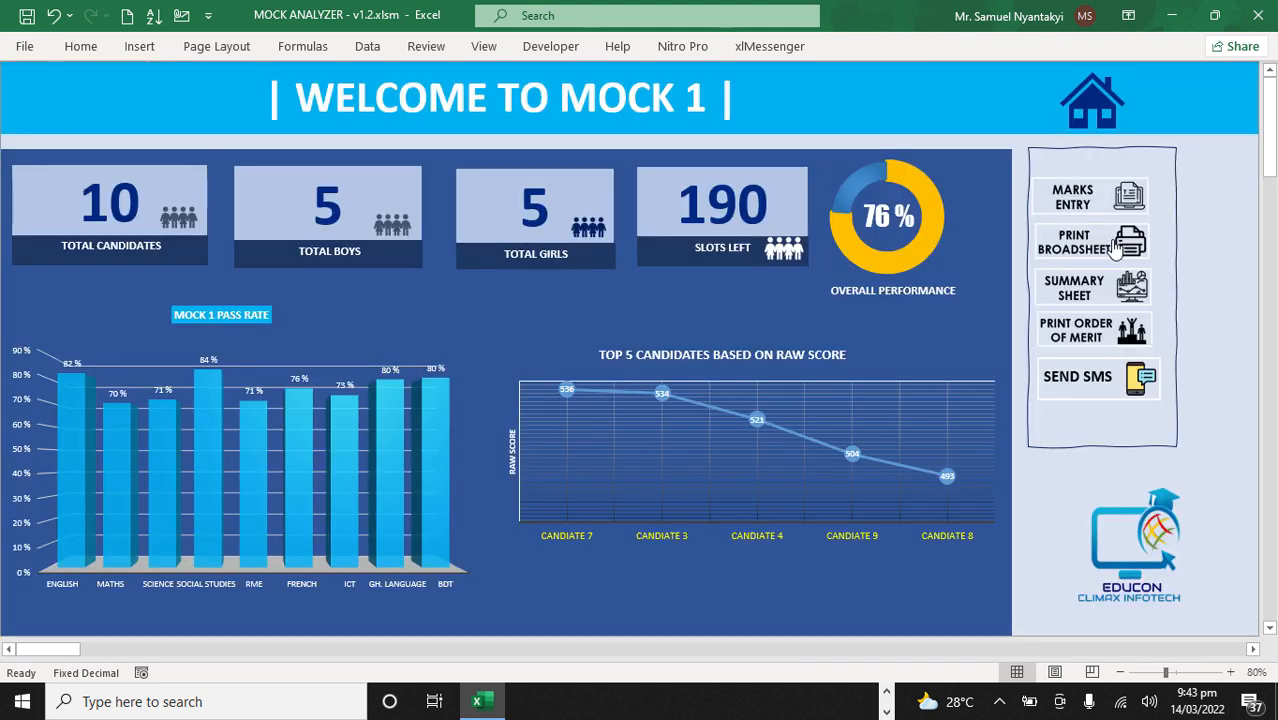
pyautogui.click(1100, 297)
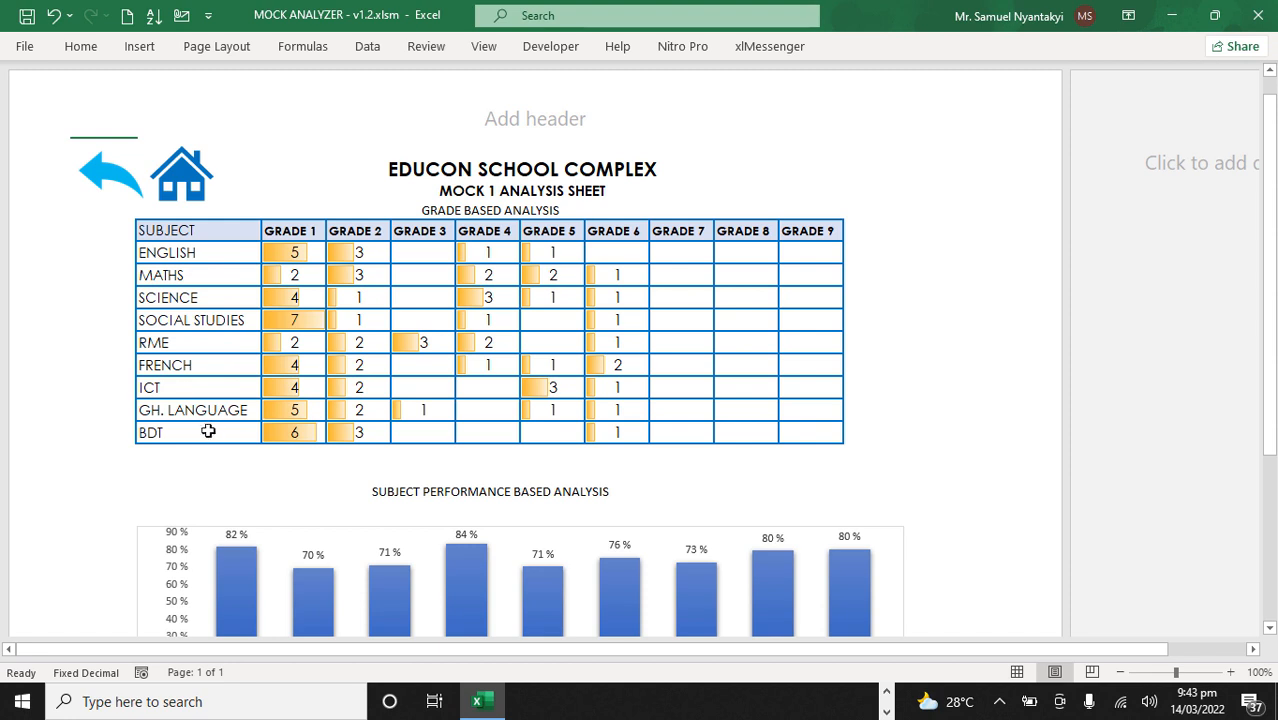
pyautogui.click(286, 431)
pyautogui.click(337, 431)
pyautogui.click(418, 431)
pyautogui.click(497, 432)
pyautogui.click(550, 430)
pyautogui.click(108, 180)
# Step: Return to the home page and filter the grade chart to ICT for Mock 2
pyautogui.click(1083, 112)
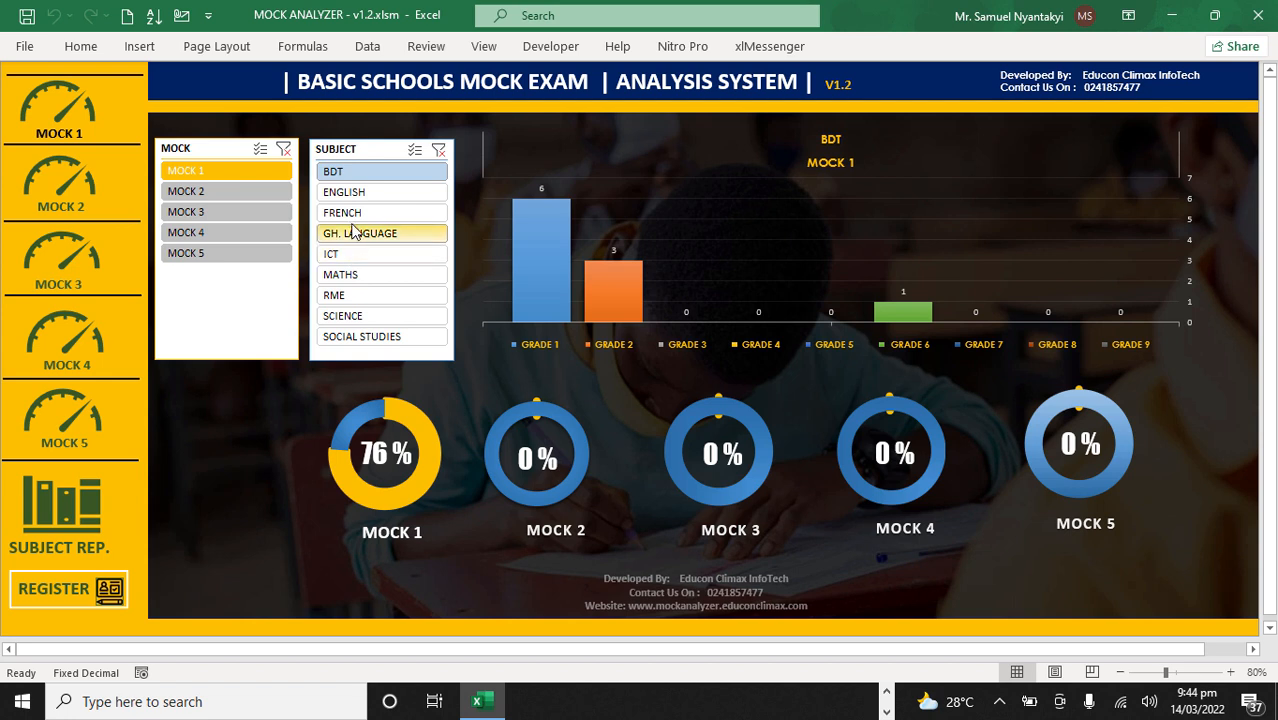
pyautogui.click(348, 259)
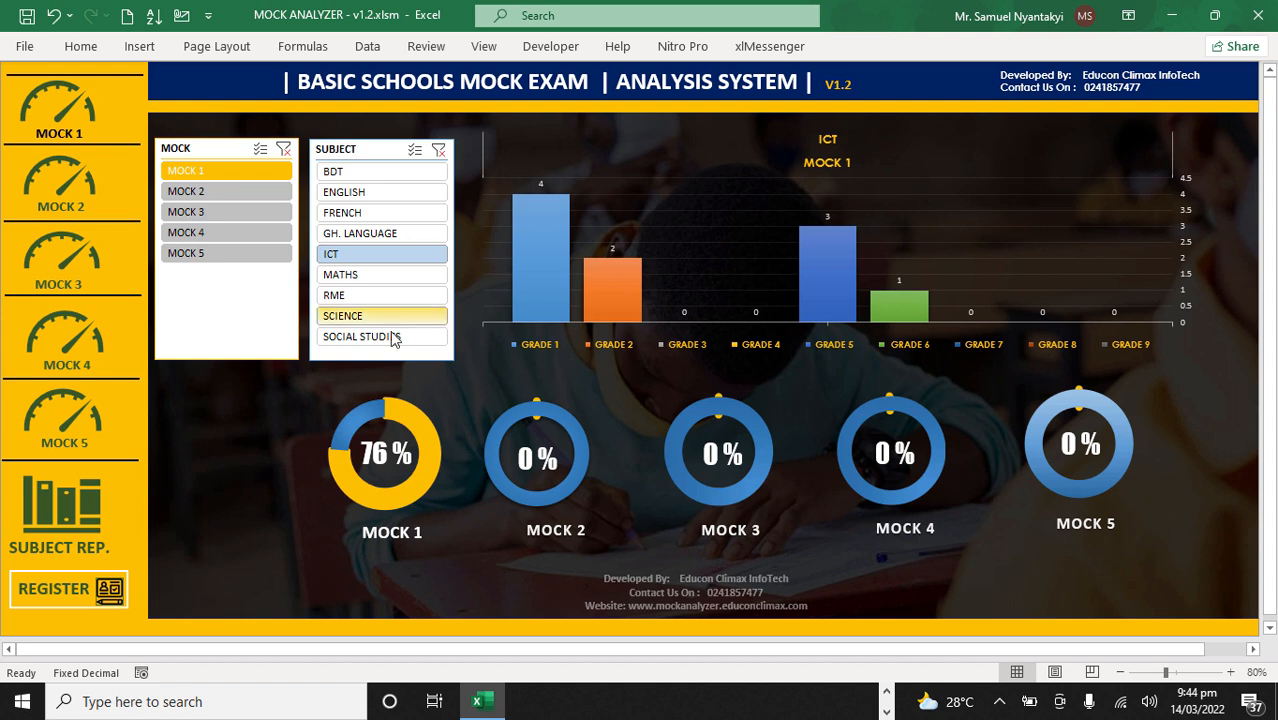
pyautogui.click(223, 195)
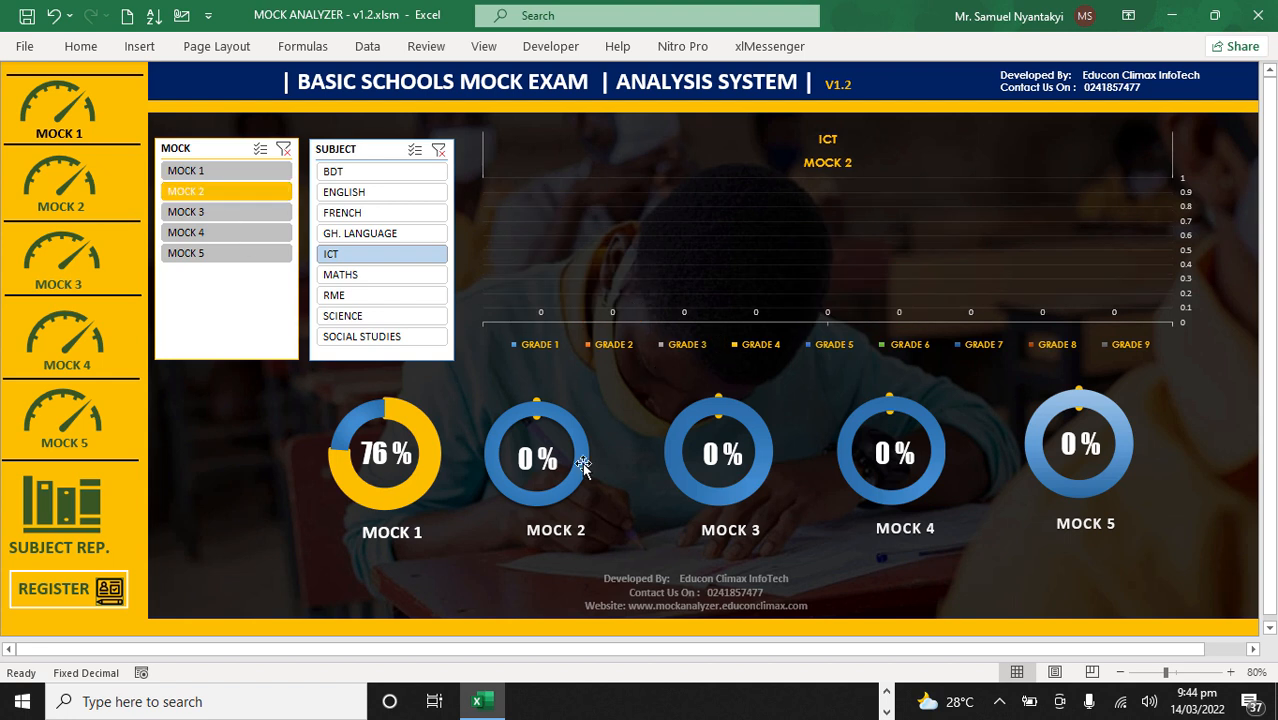
# Step: Shift the MOCK 2 and MOCK 3 titles slightly left beneath their performance rings
pyautogui.click(538, 532)
pyautogui.moveTo(548, 519); pyautogui.dragTo(537, 518)
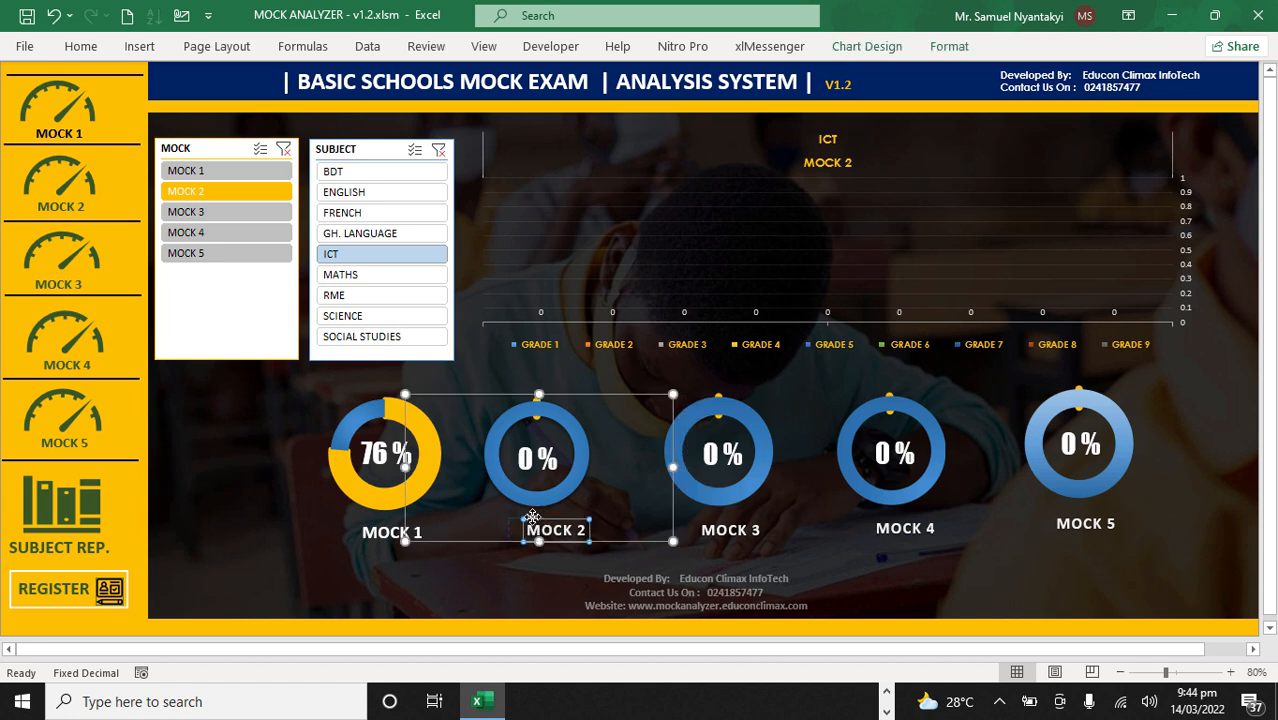
pyautogui.click(733, 522)
pyautogui.moveTo(733, 521); pyautogui.dragTo(727, 521)
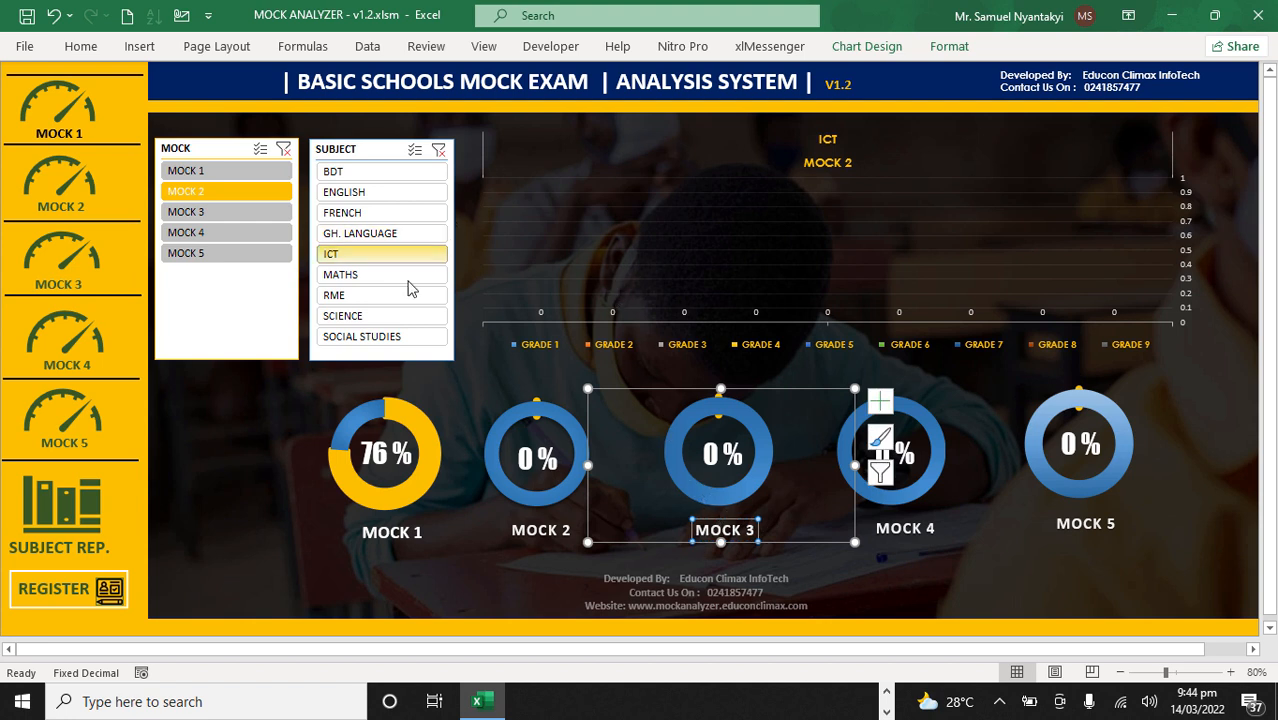
pyautogui.click(253, 416)
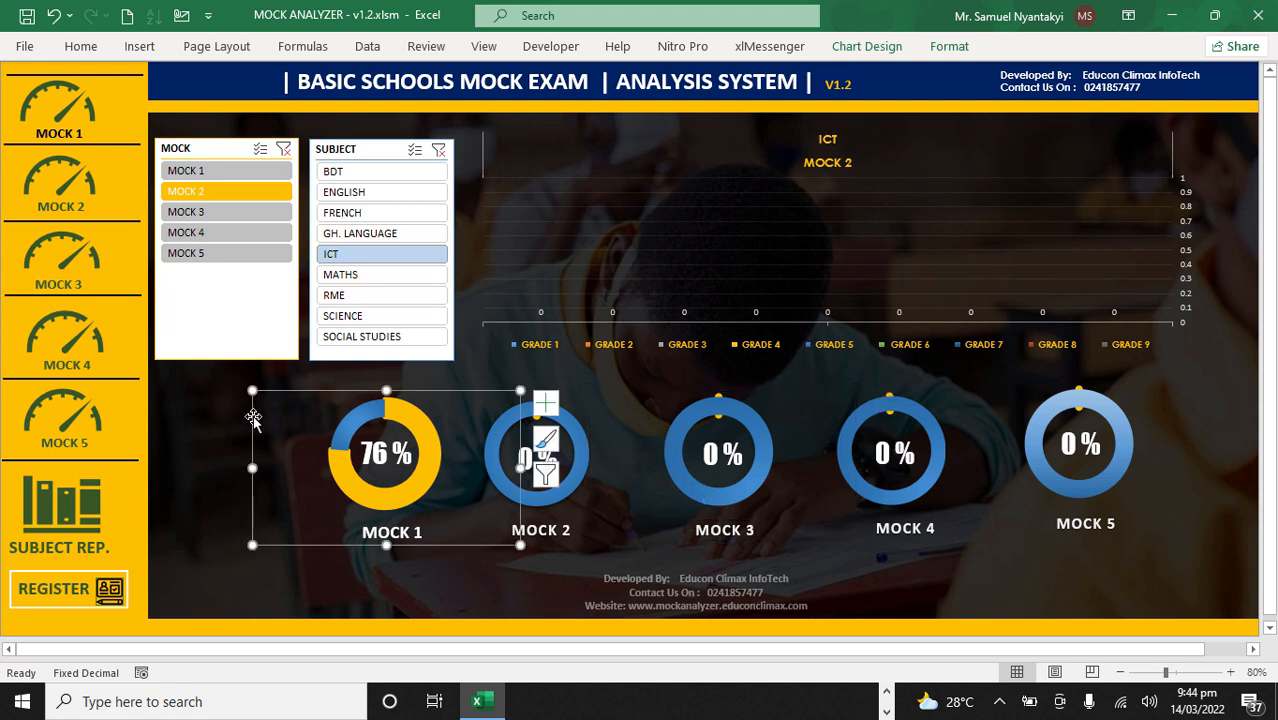
# Step: Open the Mock 2 score sheet and enter =RANDBETWEEN(50,100) as the first candidate's English mark
pyautogui.click(80, 182)
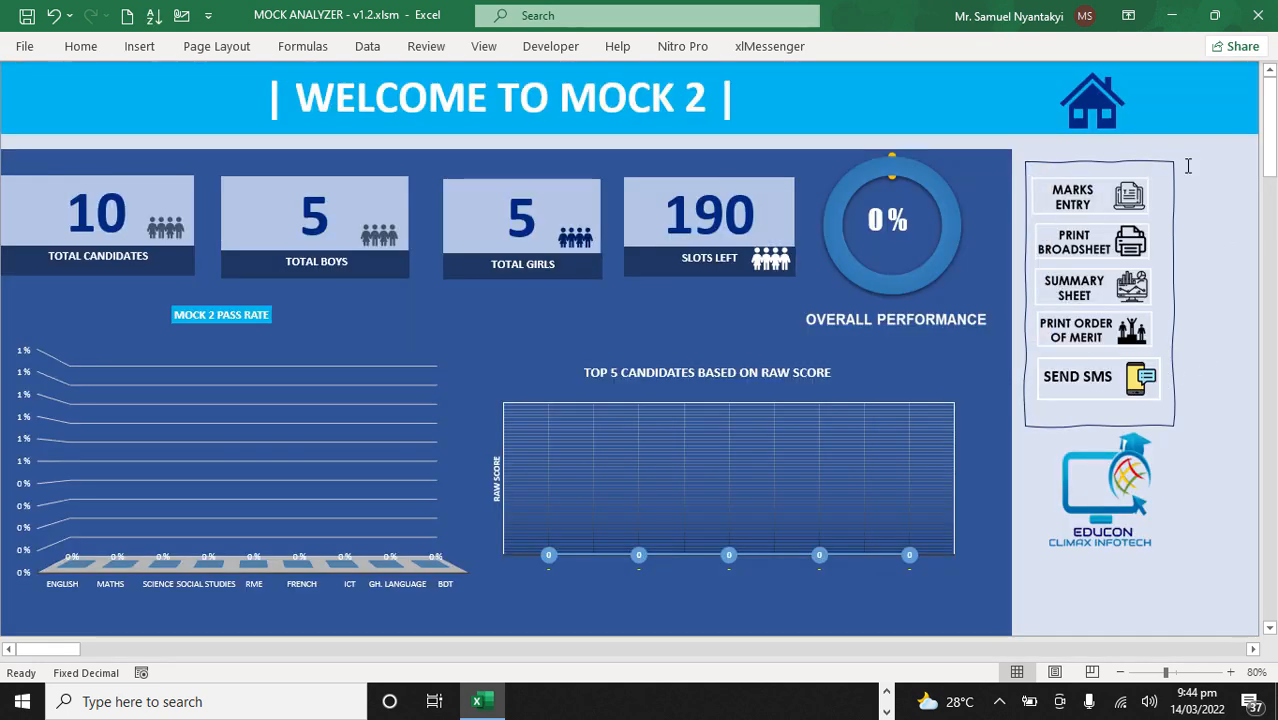
pyautogui.click(1078, 197)
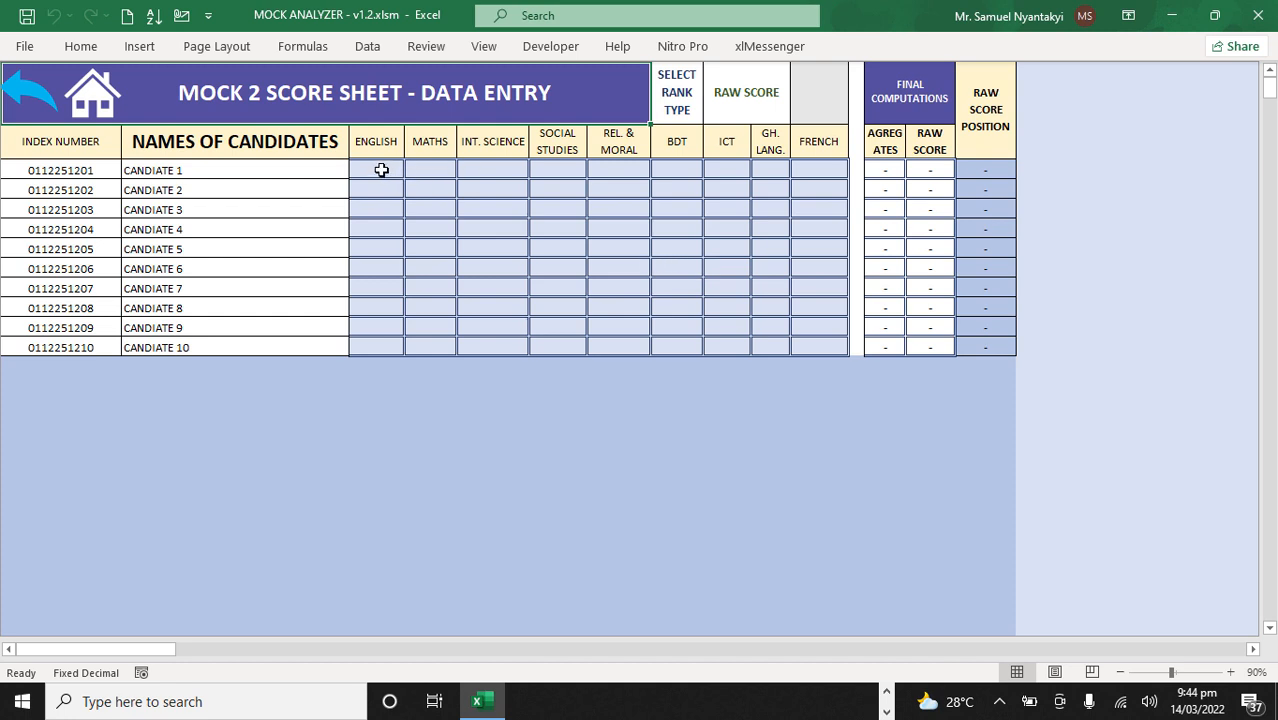
pyautogui.click(381, 170)
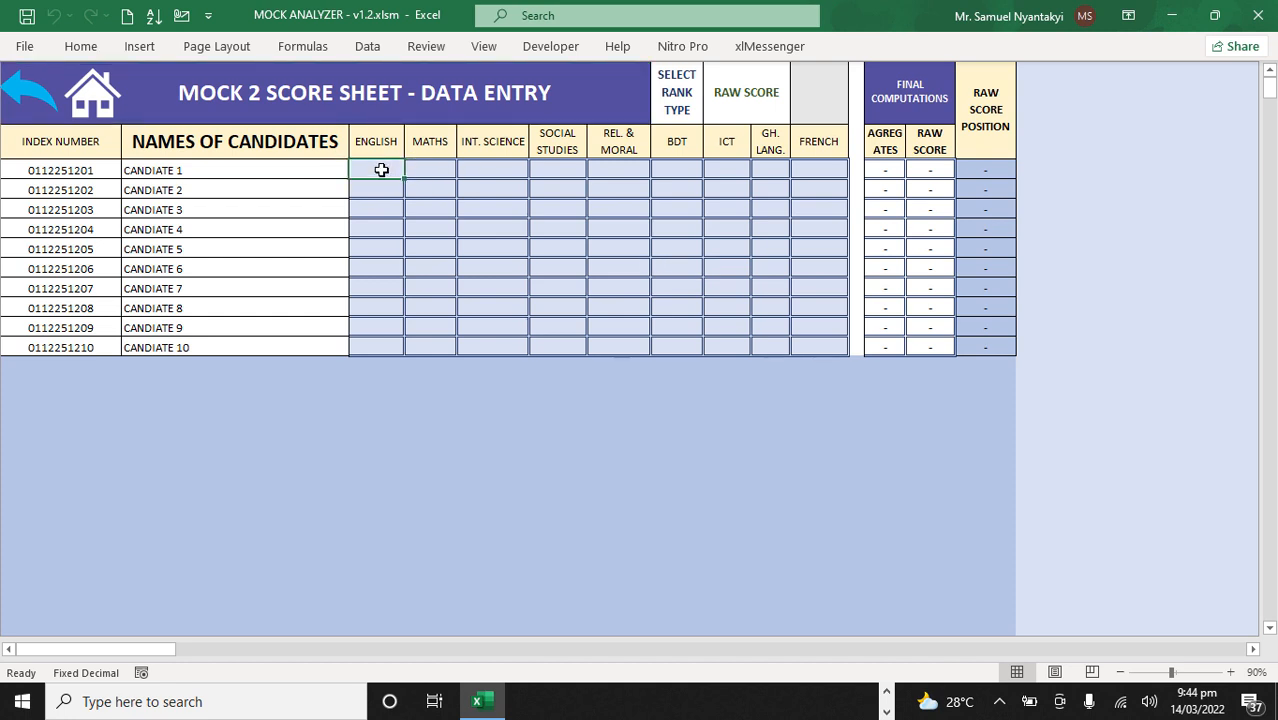
pyautogui.write('5')
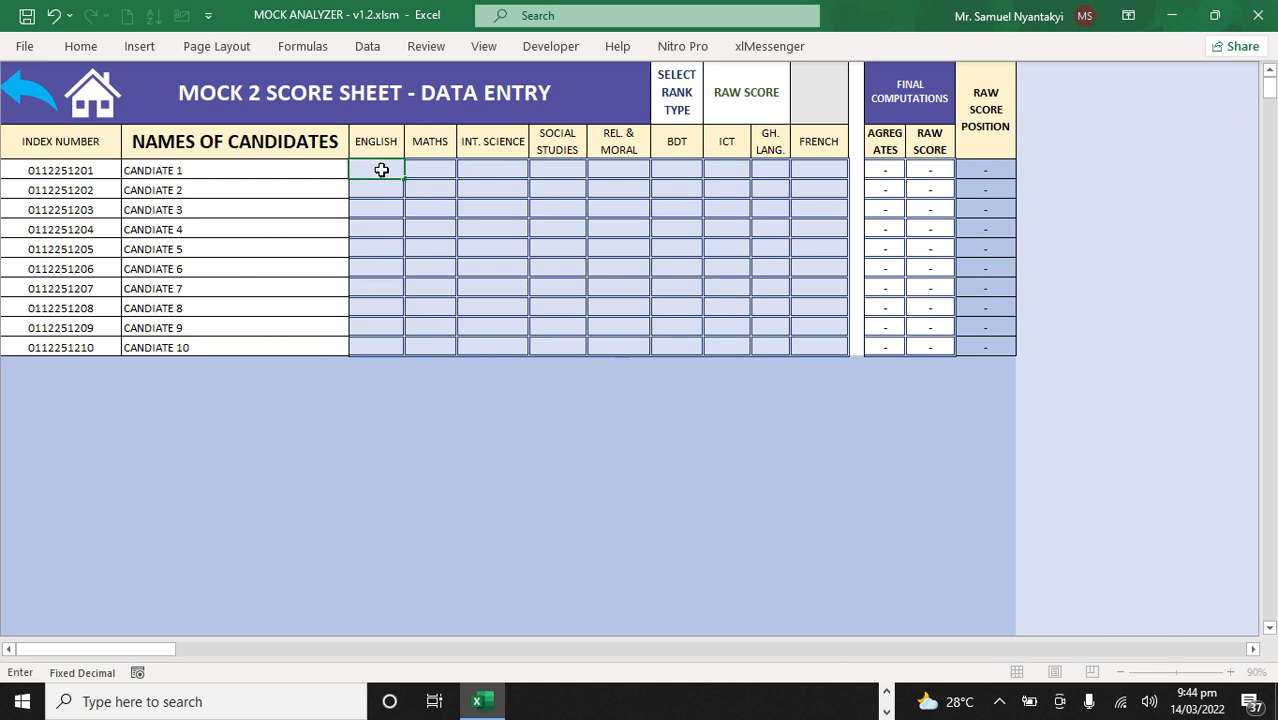
pyautogui.write('rand')
pyautogui.doubleClick(437, 226)
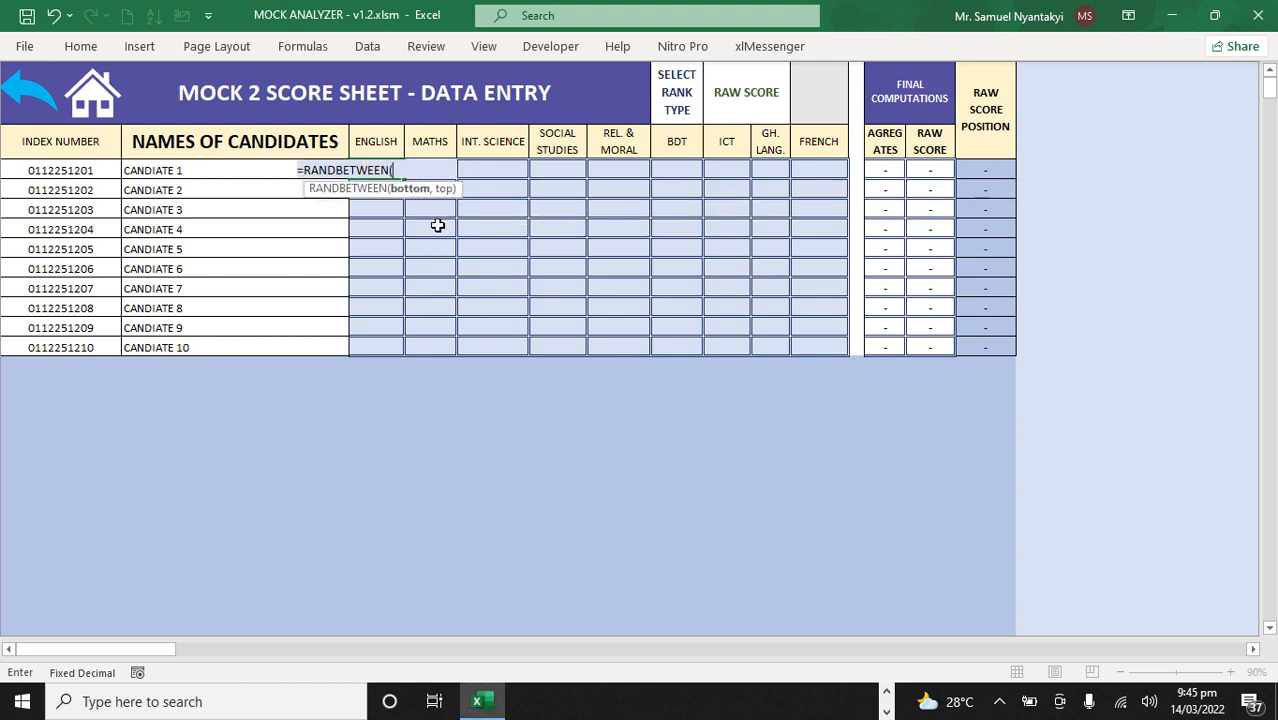
pyautogui.write('50,100')
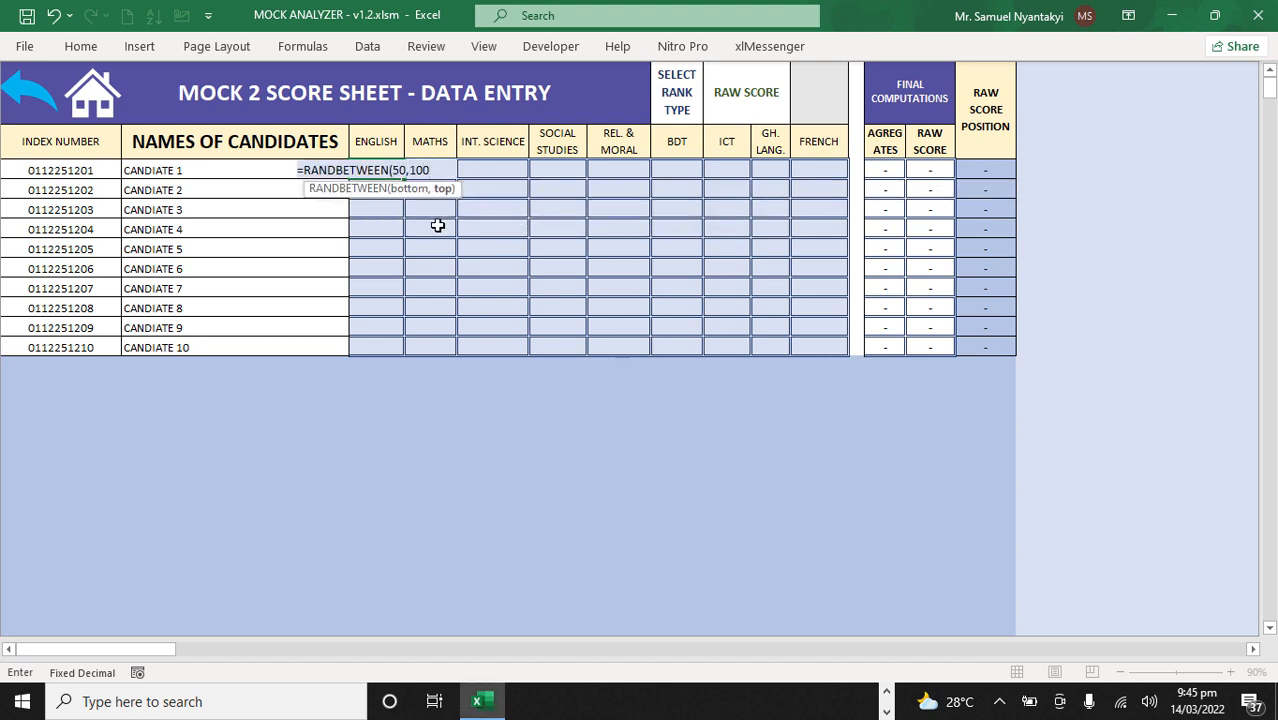
pyautogui.press('Return')
# Step: Fill the random-mark formula across all subjects and ten candidates in Mock 2, and paste the marks back as values
pyautogui.click(382, 169)
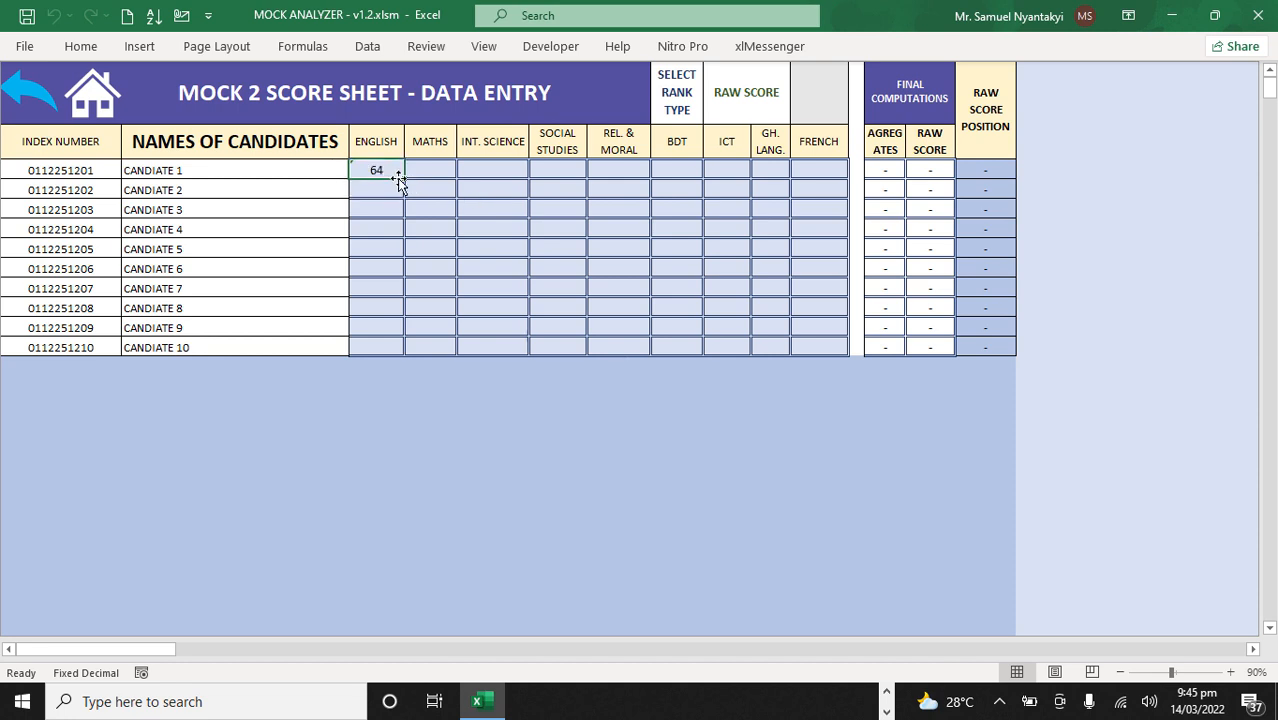
pyautogui.moveTo(405, 179); pyautogui.dragTo(849, 354)
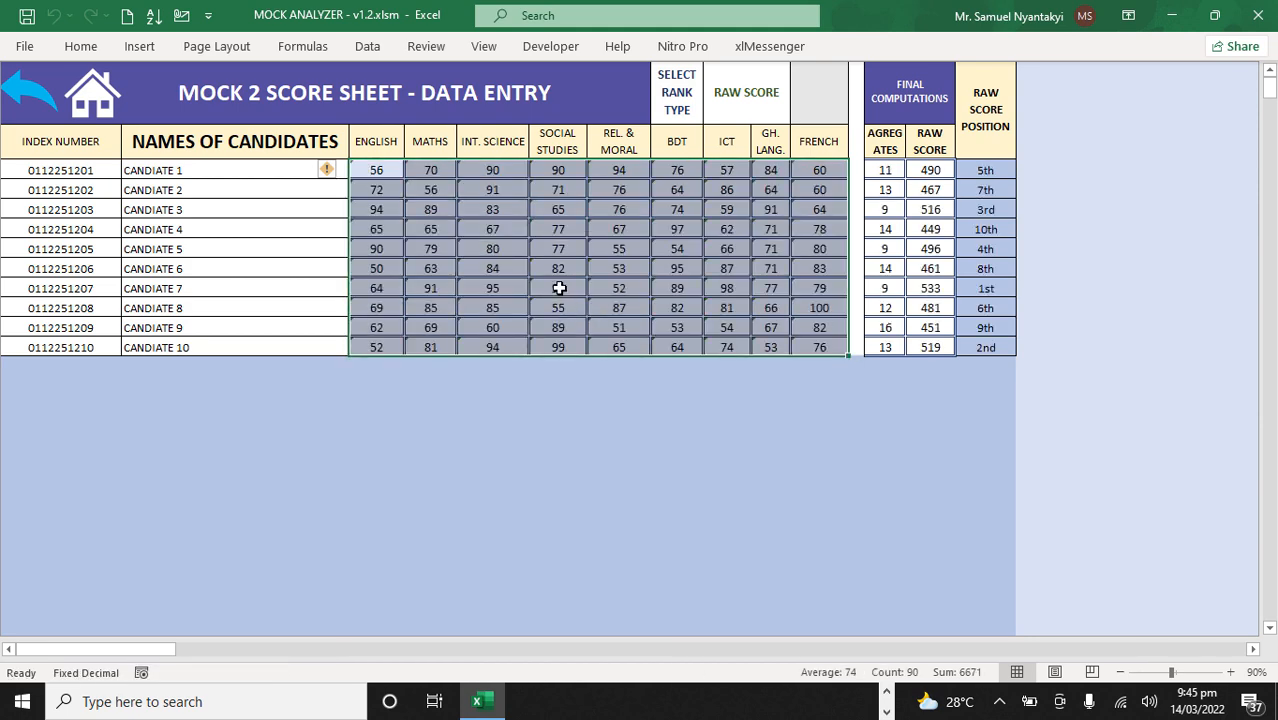
pyautogui.hotkey('ctrl', 'c')
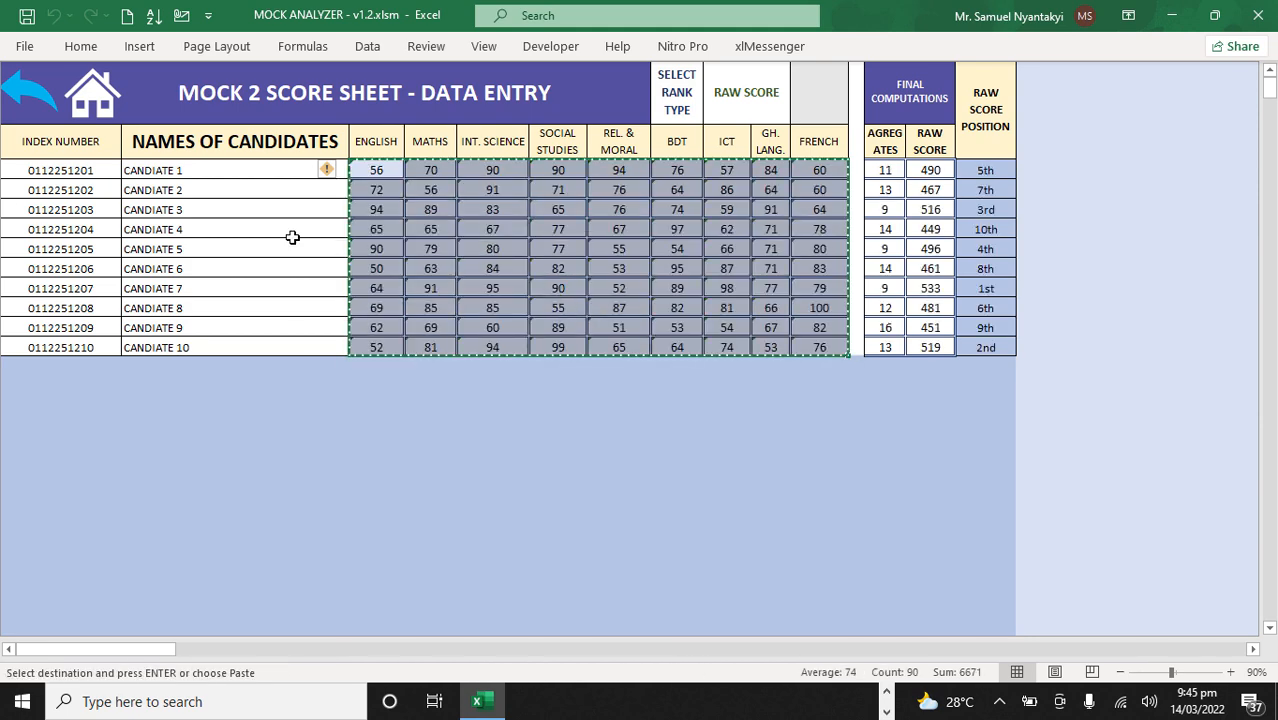
pyautogui.click(70, 47)
pyautogui.click(27, 118)
pyautogui.click(25, 260)
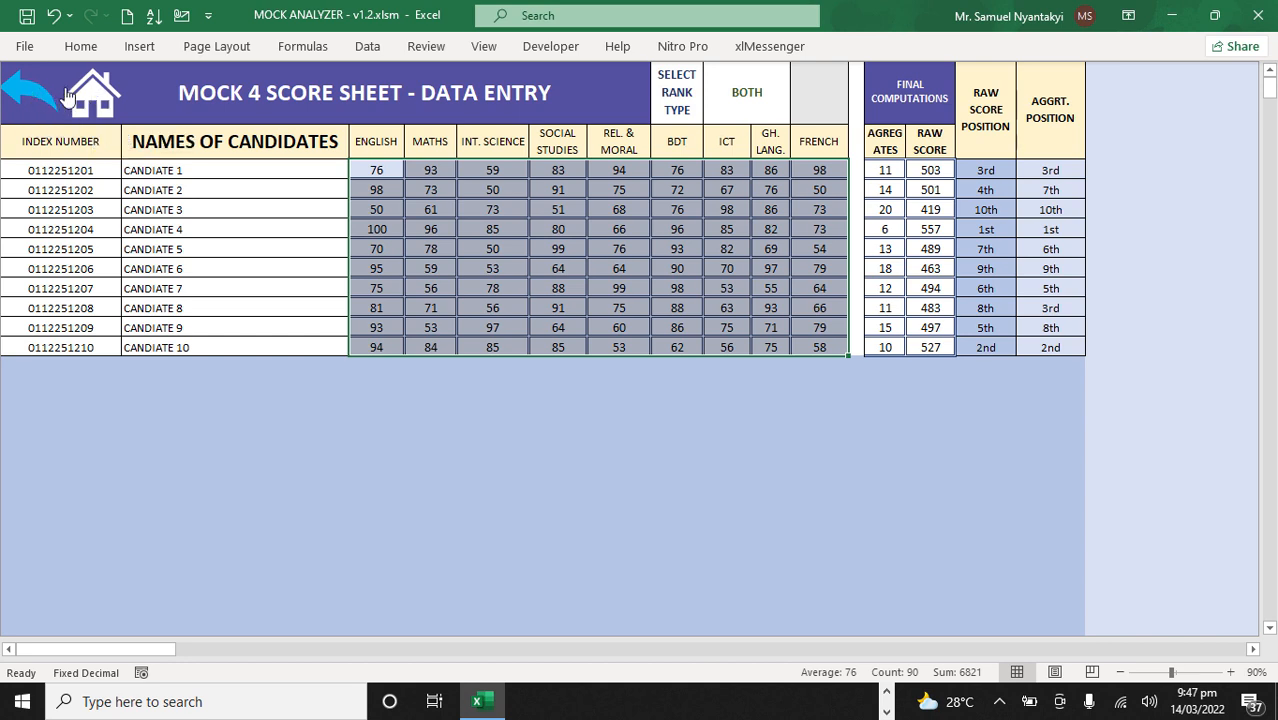
# Step: Open the Mock 5 score sheet from the home page and enter =RANDBETWEEN(50,100) as the first candidate's English mark
pyautogui.click(86, 90)
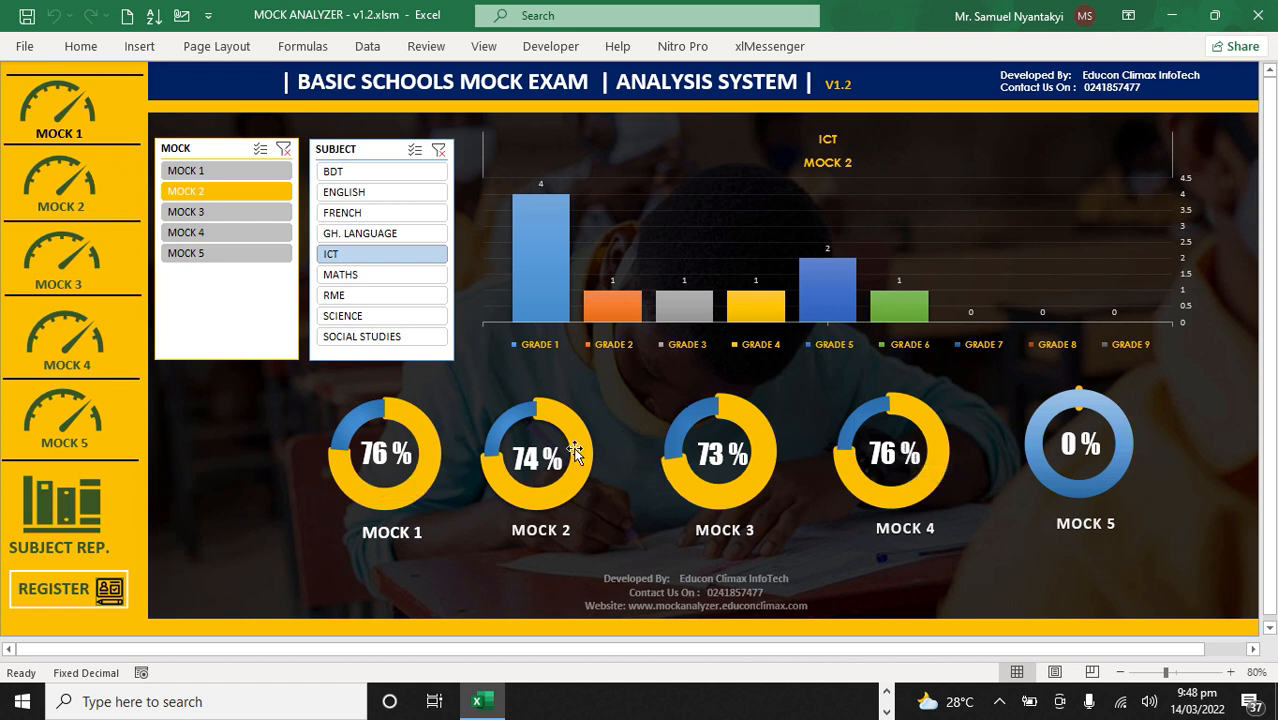
pyautogui.click(65, 437)
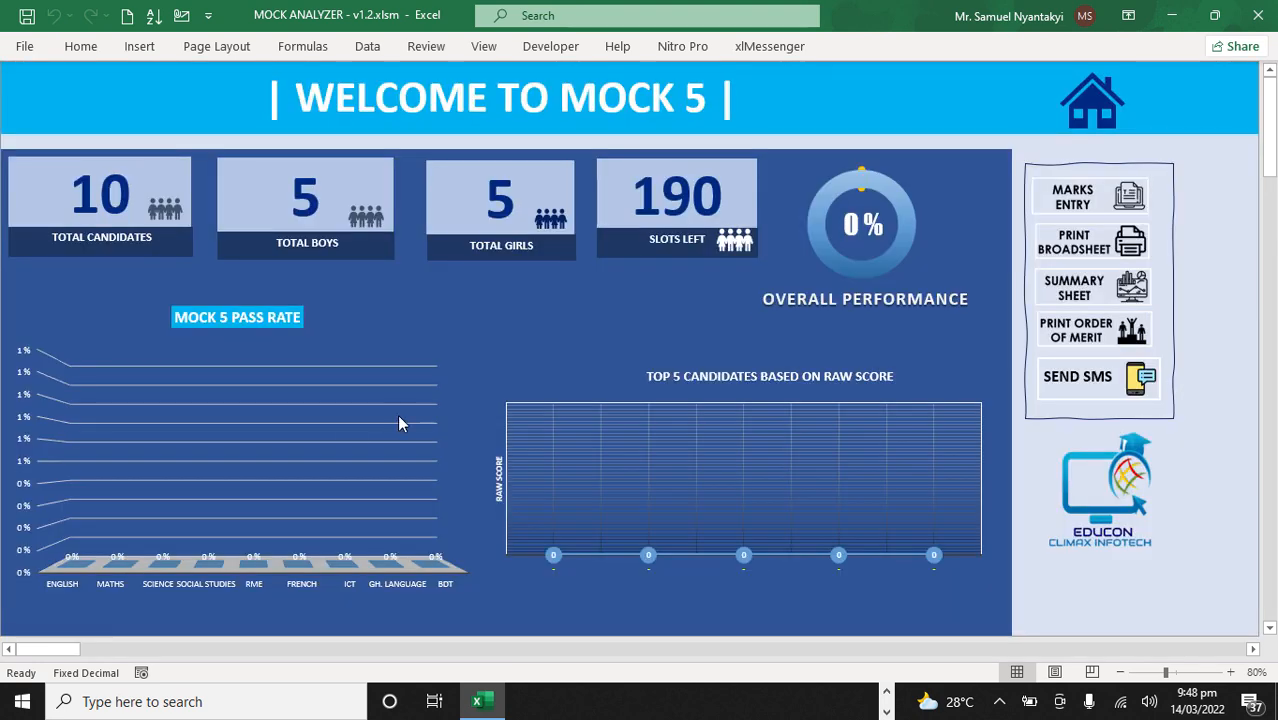
pyautogui.click(1087, 200)
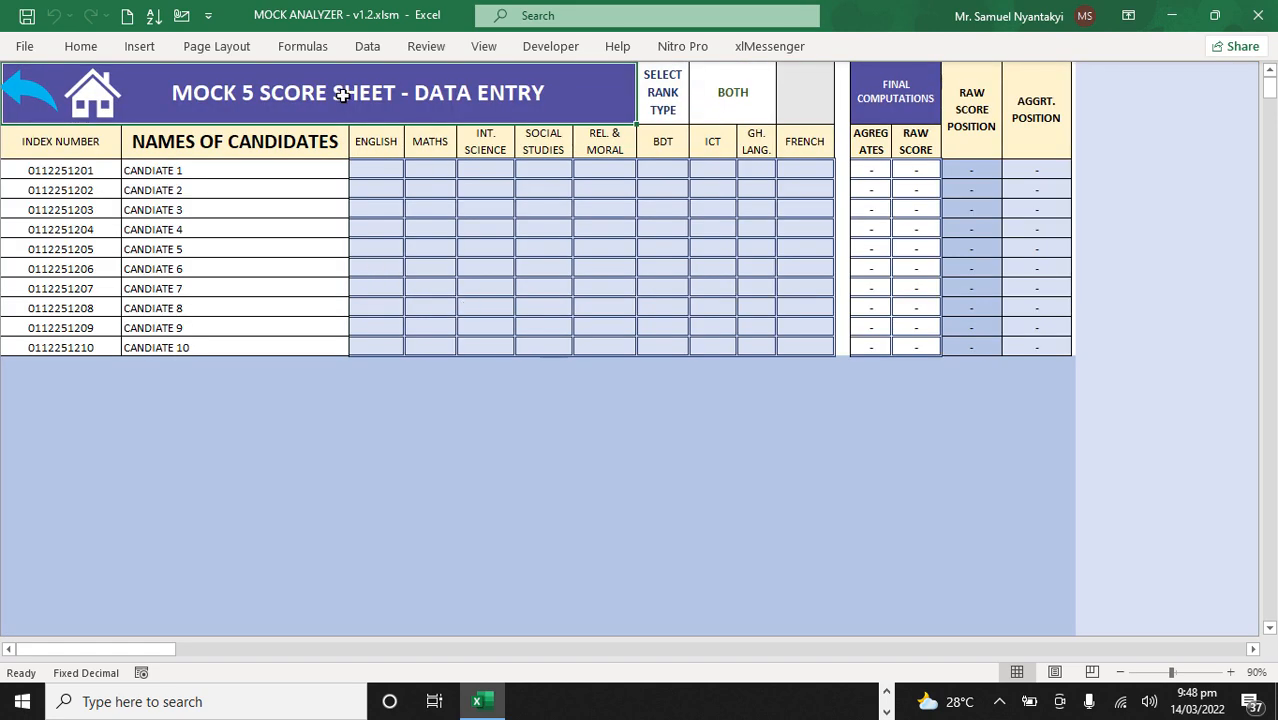
pyautogui.click(380, 169)
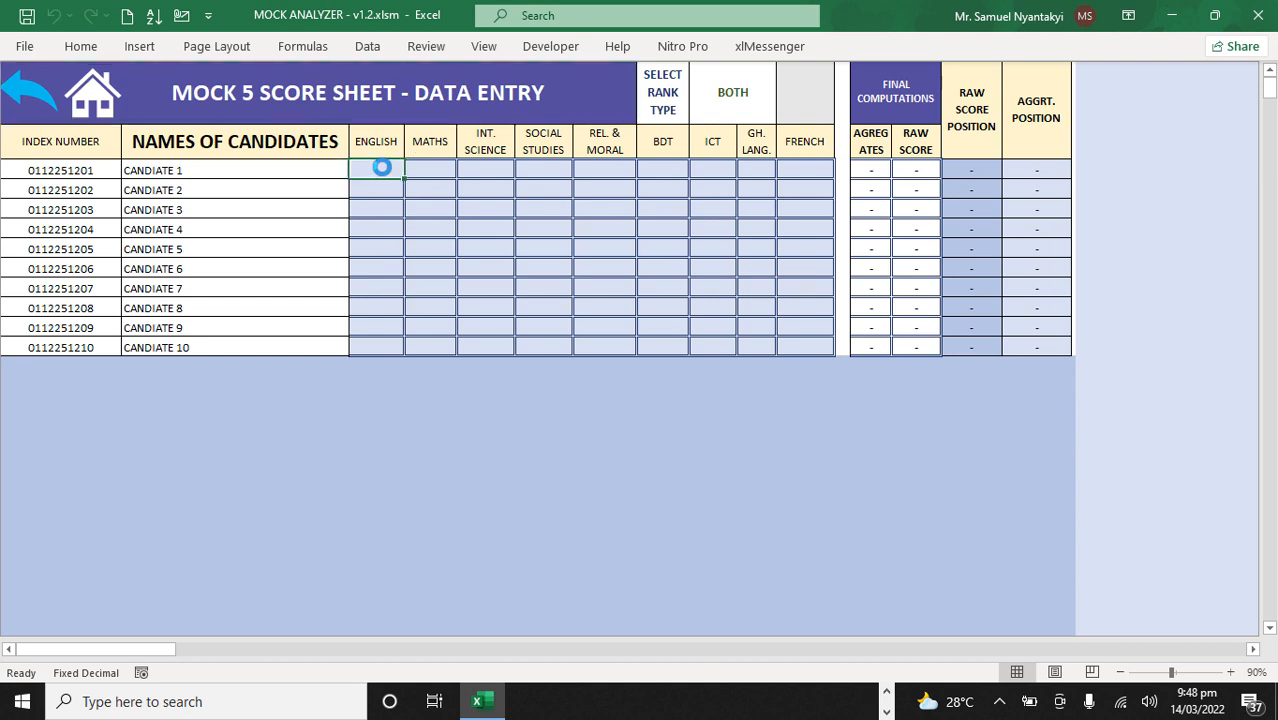
pyautogui.write('5')
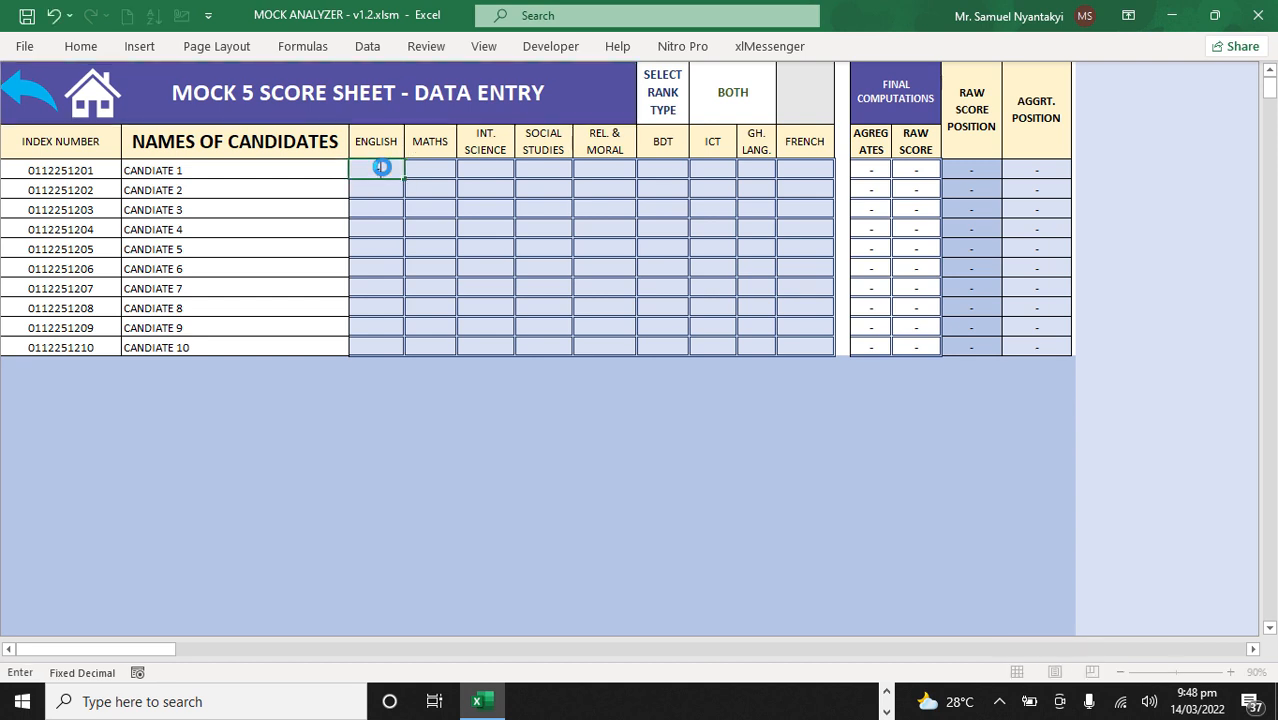
pyautogui.write('ra')
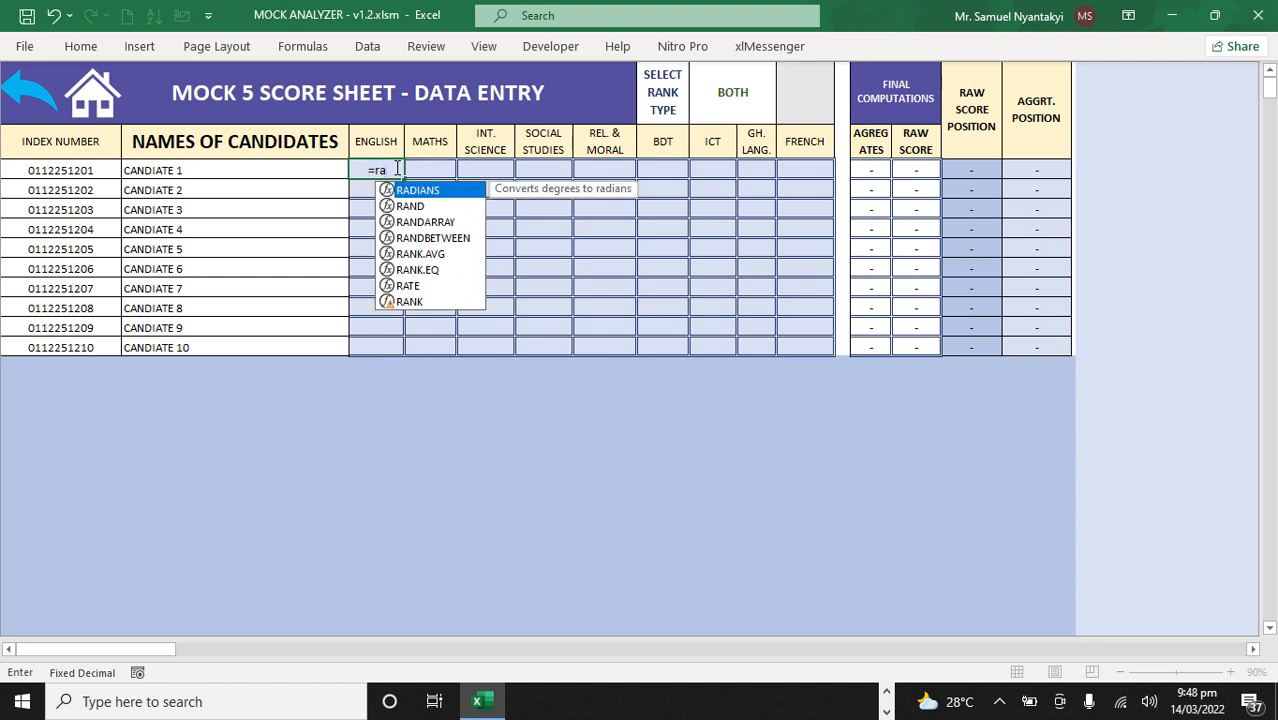
pyautogui.doubleClick(414, 238)
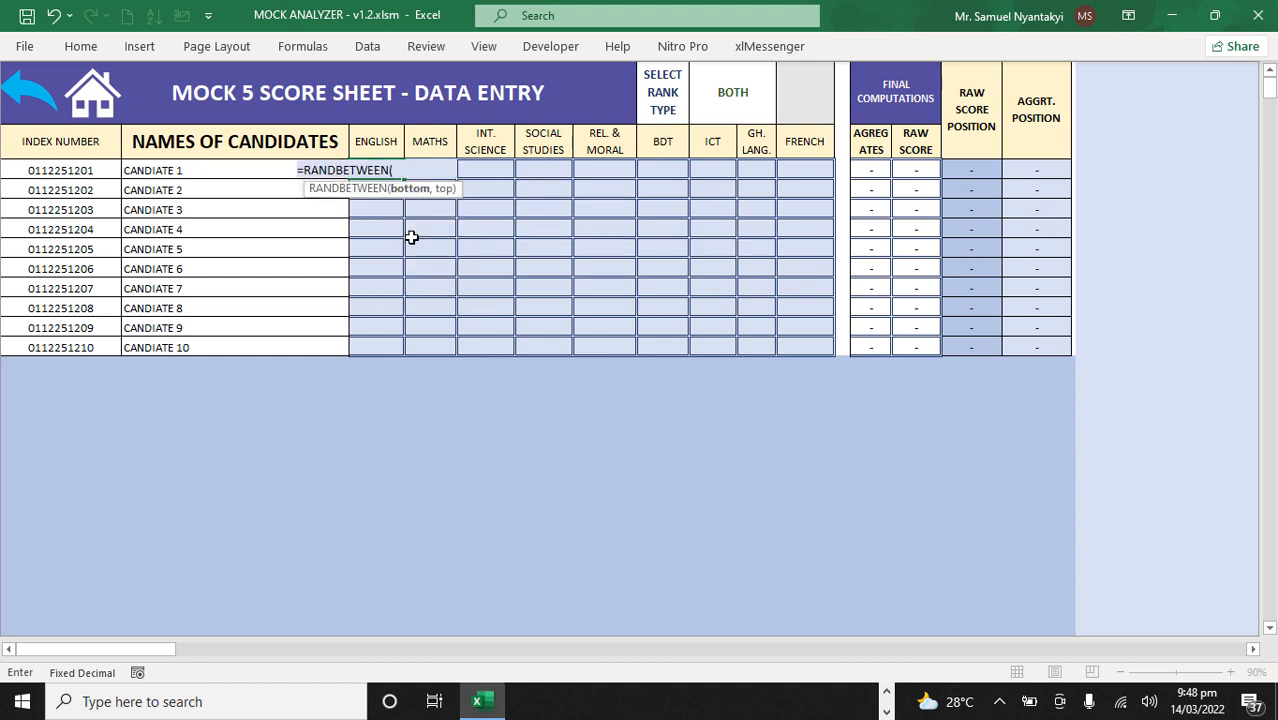
pyautogui.write('50,100')
pyautogui.press('Return')
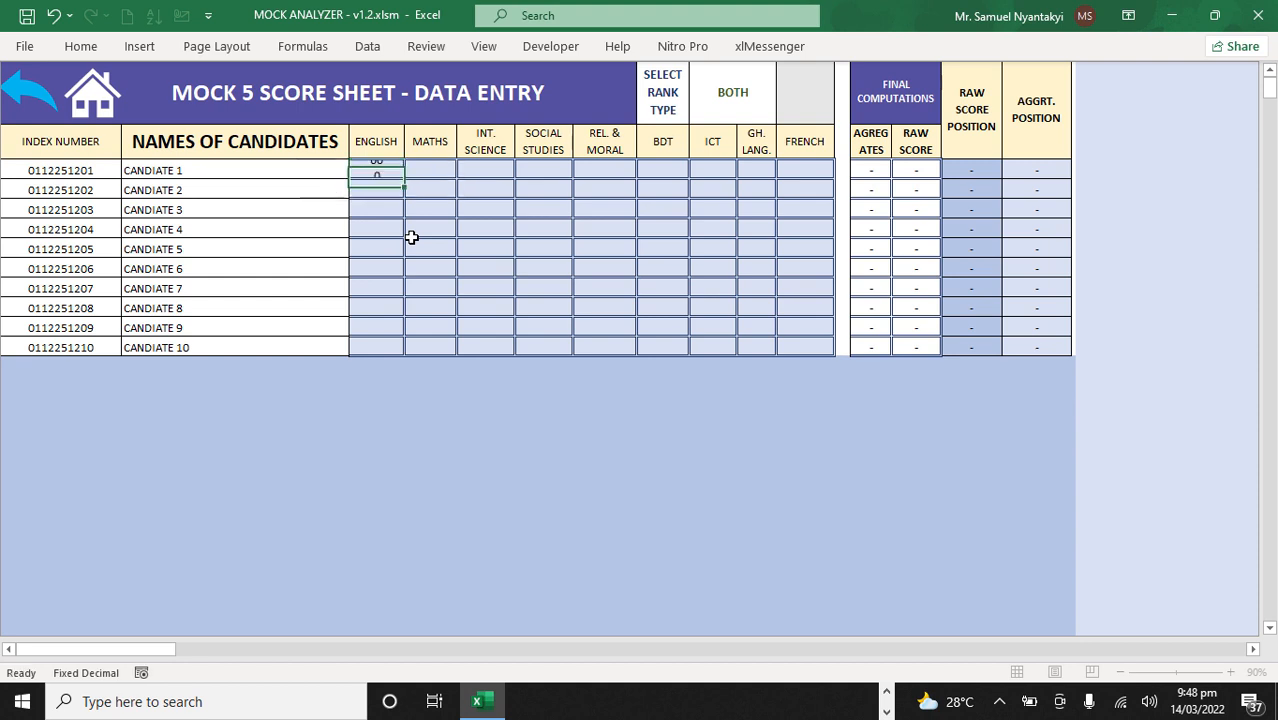
# Step: Fill the random-mark formula across all subjects and ten candidates in Mock 5, and paste the marks back as values
pyautogui.click(383, 168)
pyautogui.moveTo(404, 179); pyautogui.dragTo(840, 350)
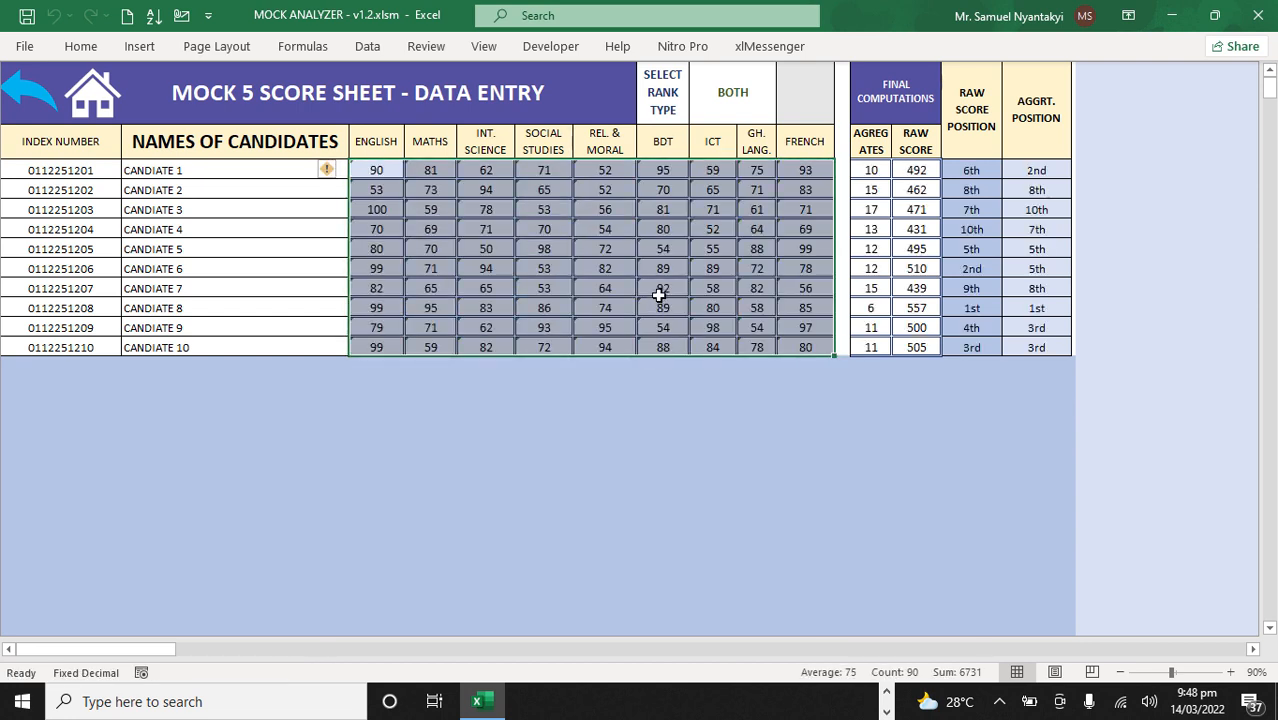
pyautogui.hotkey('ctrl', 'c')
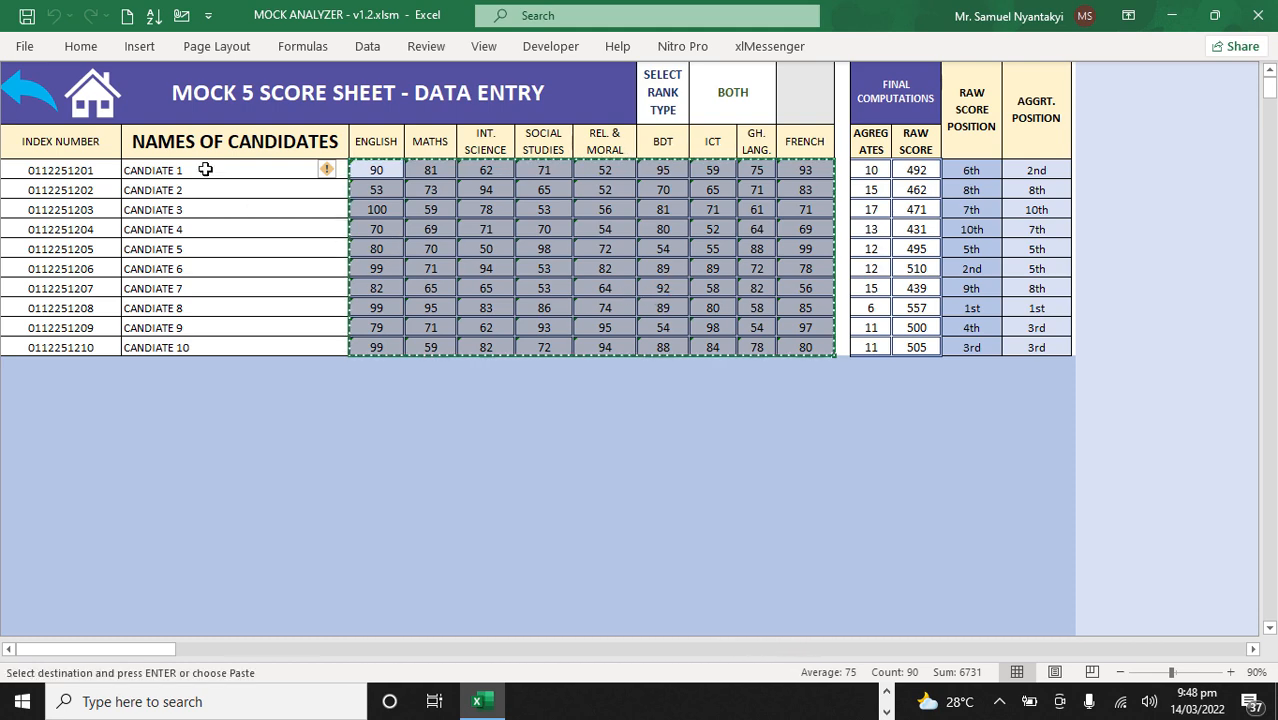
pyautogui.click(68, 46)
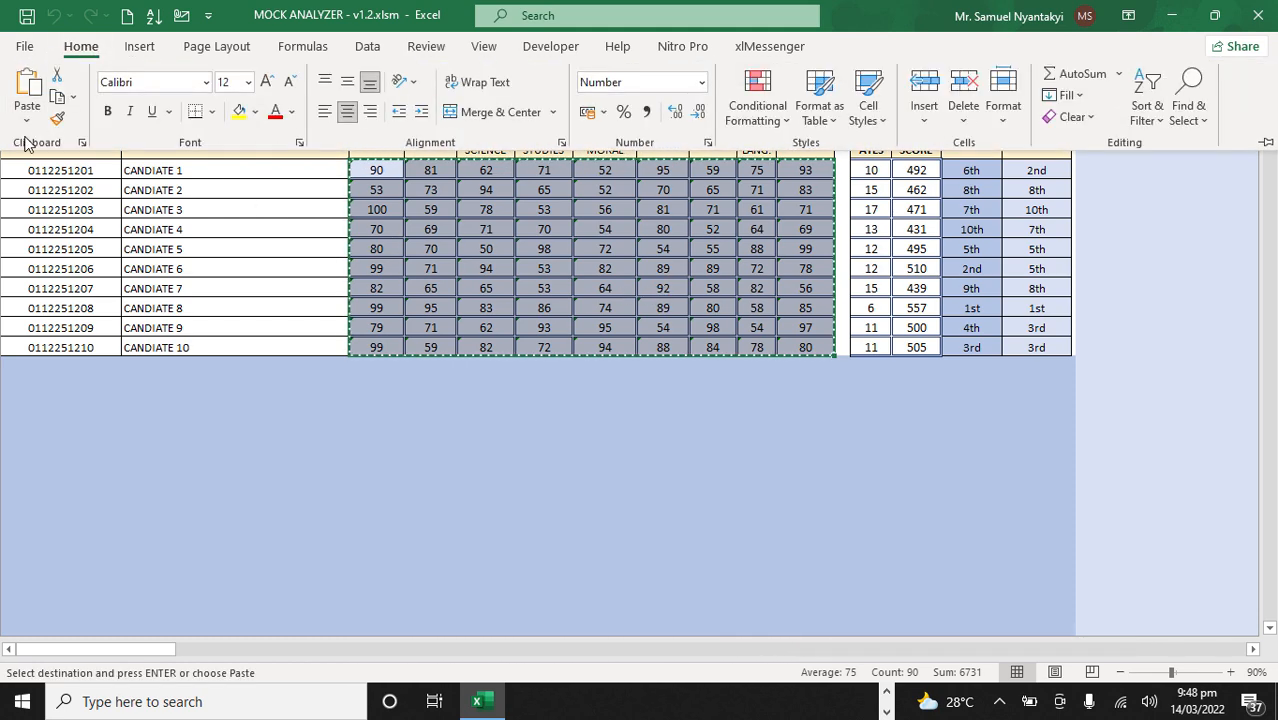
pyautogui.click(26, 119)
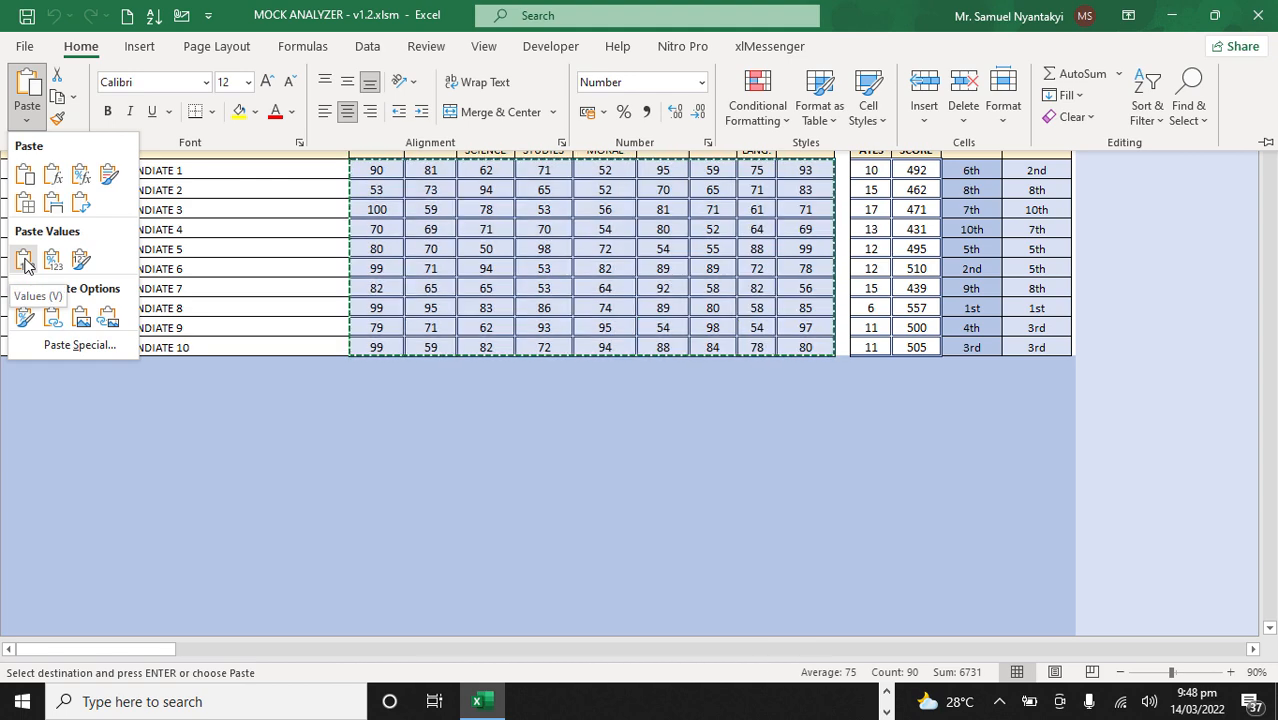
pyautogui.click(24, 260)
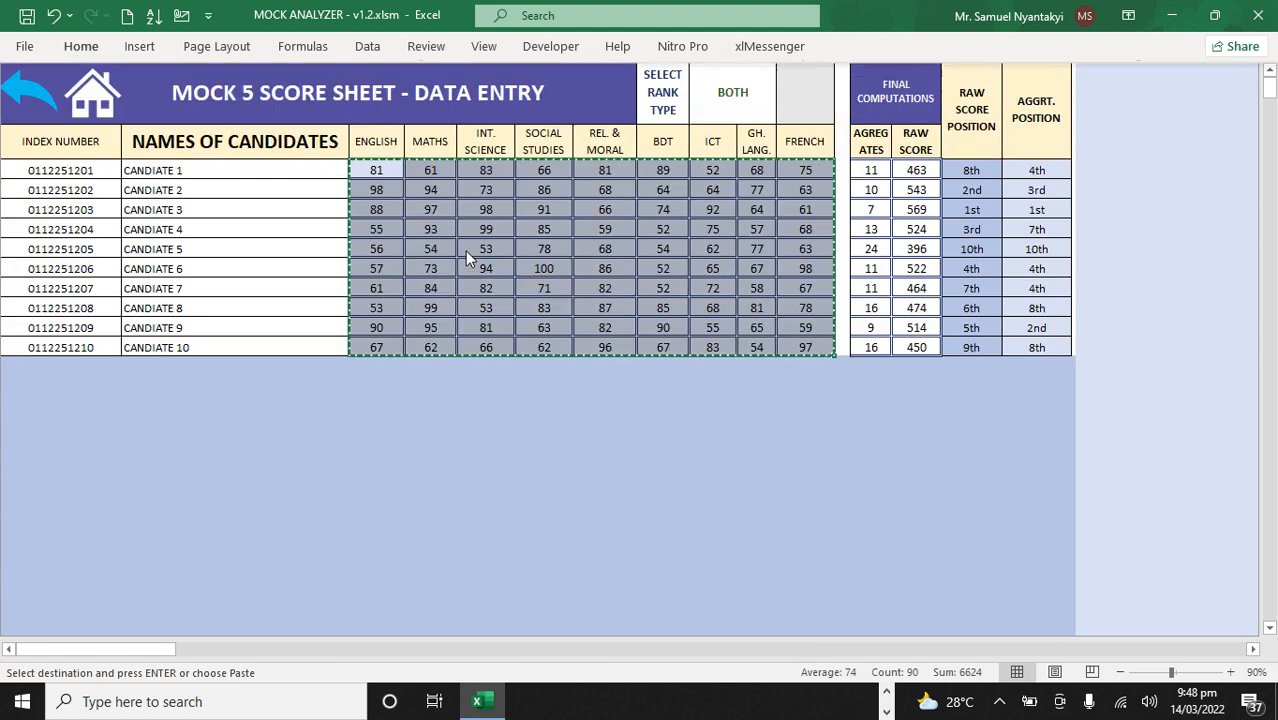
pyautogui.press('Escape')
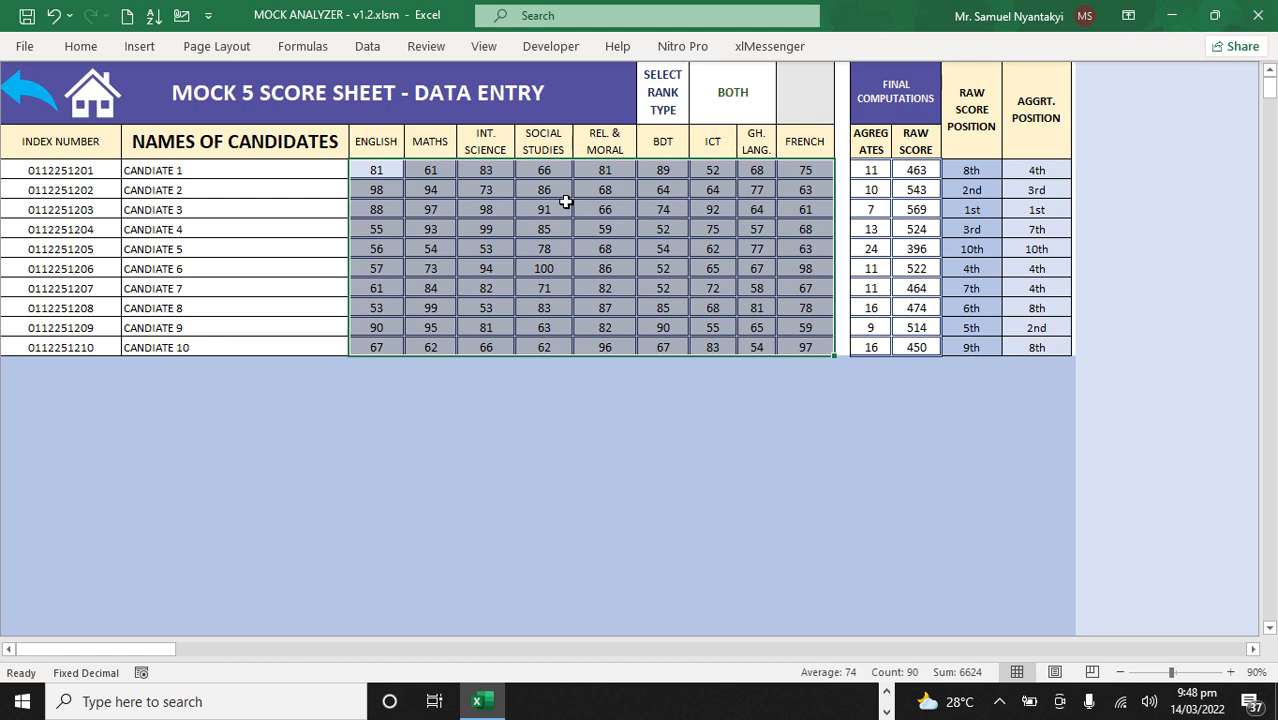
# Step: Review the dashboards for Mocks 5, 4, 3, 2 and 1 in turn, and return to the home page
pyautogui.click(88, 97)
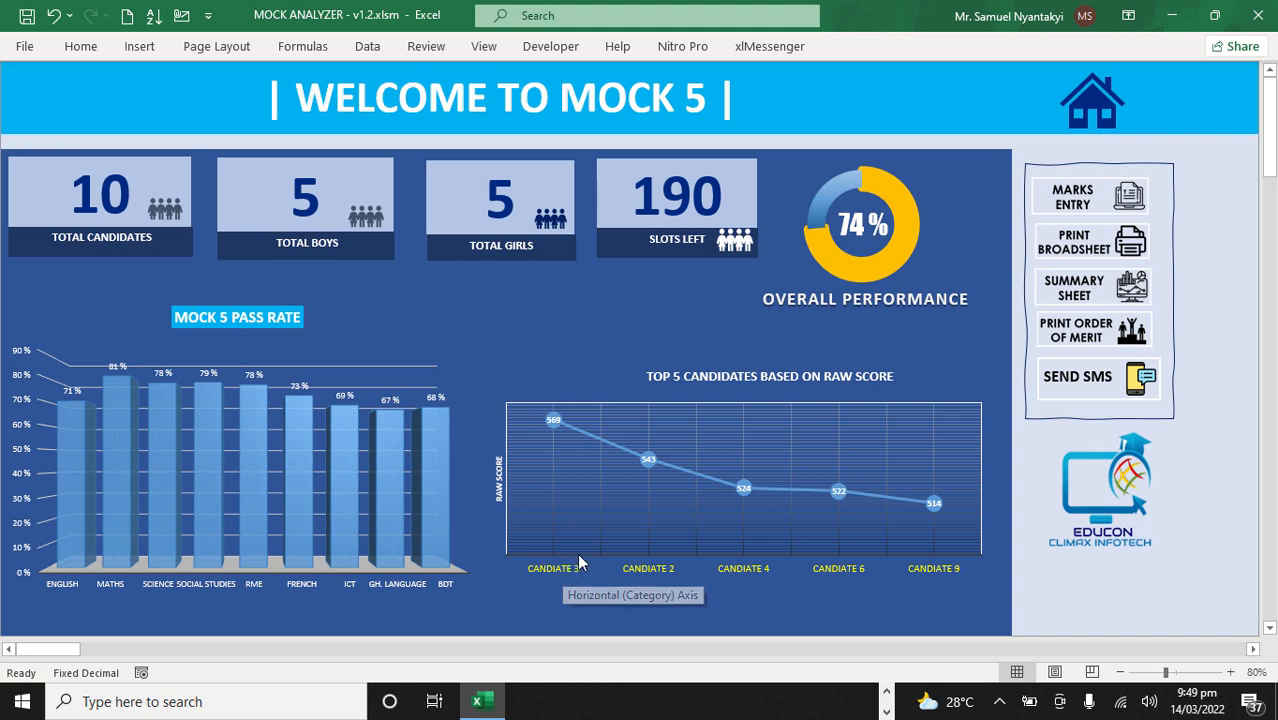
pyautogui.click(1085, 110)
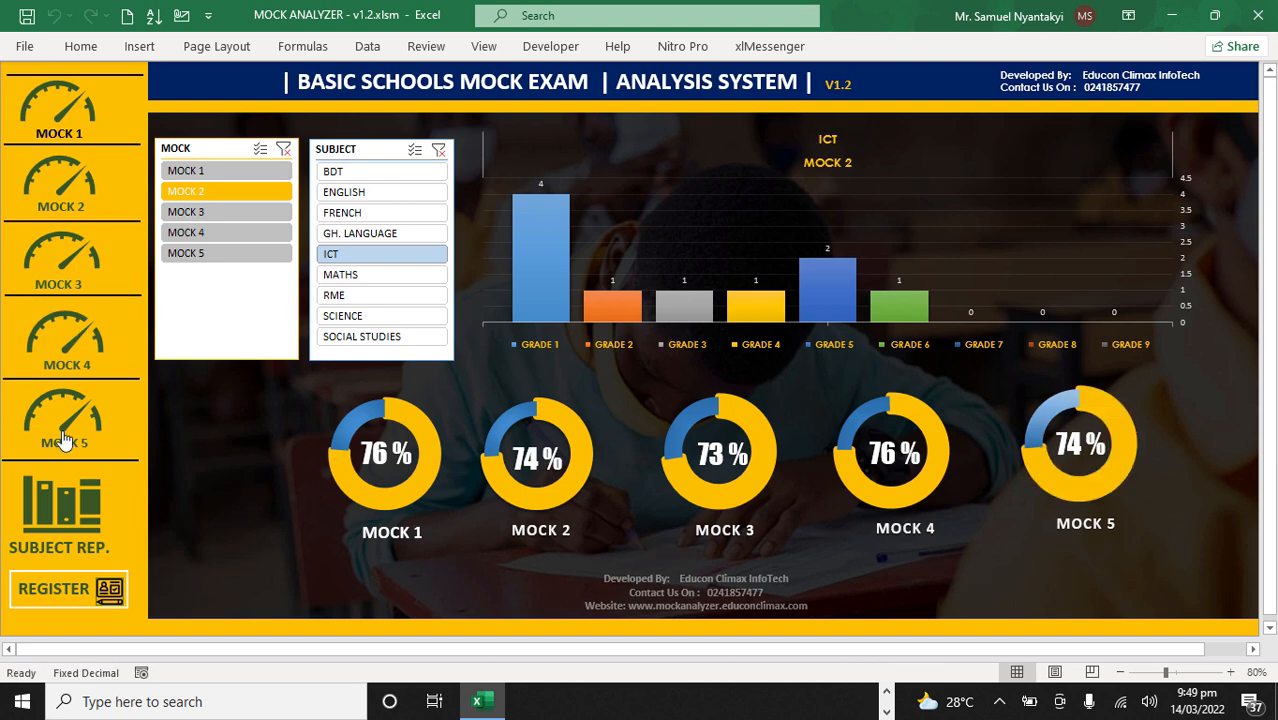
pyautogui.click(86, 350)
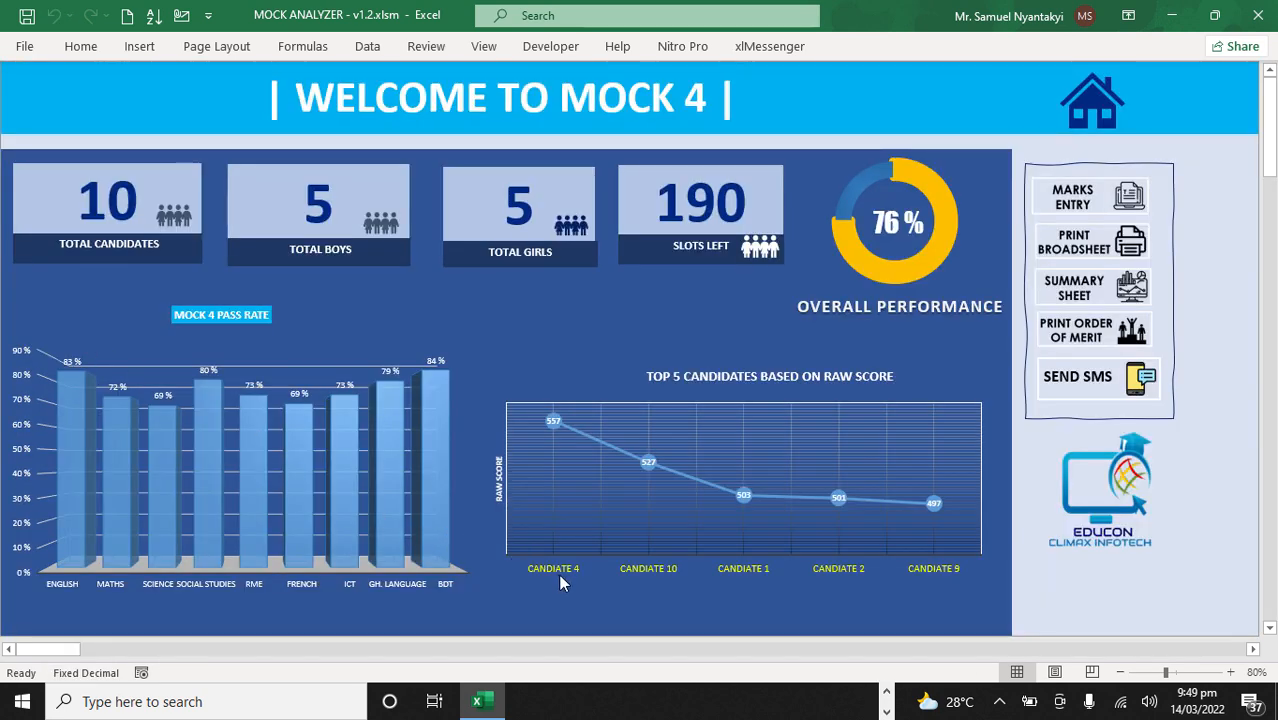
pyautogui.click(1093, 117)
pyautogui.click(86, 264)
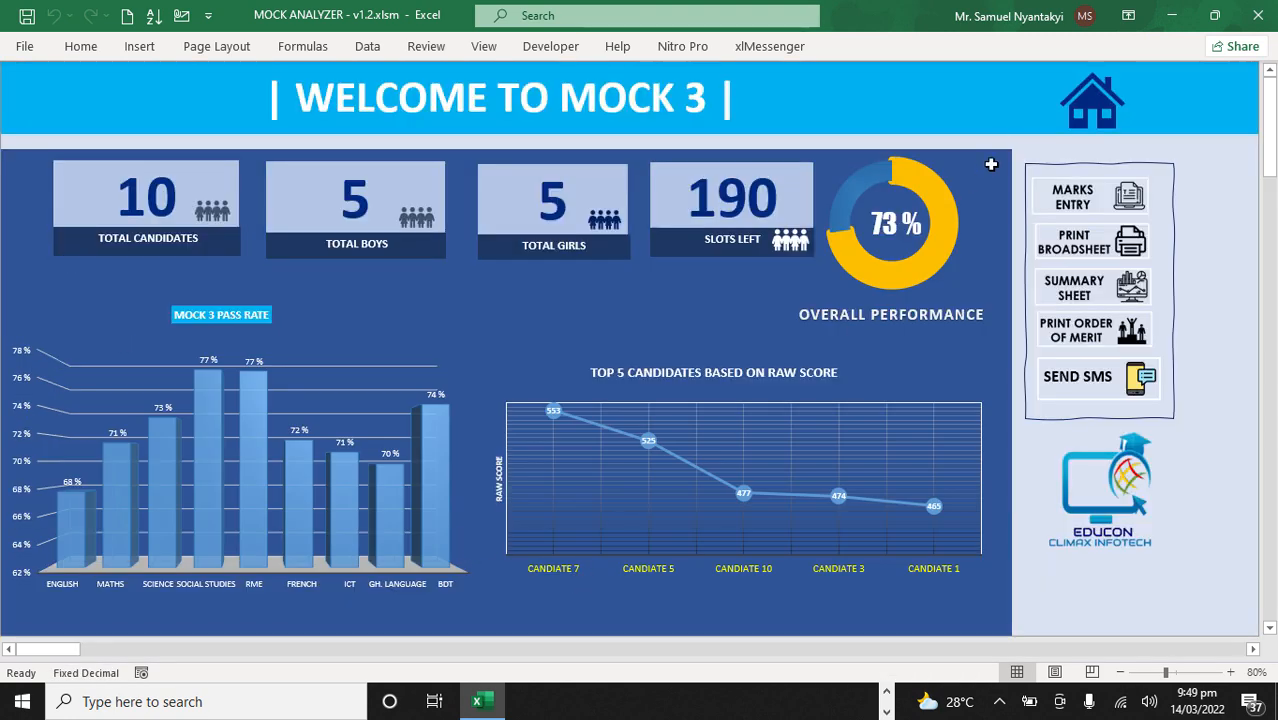
pyautogui.click(1090, 118)
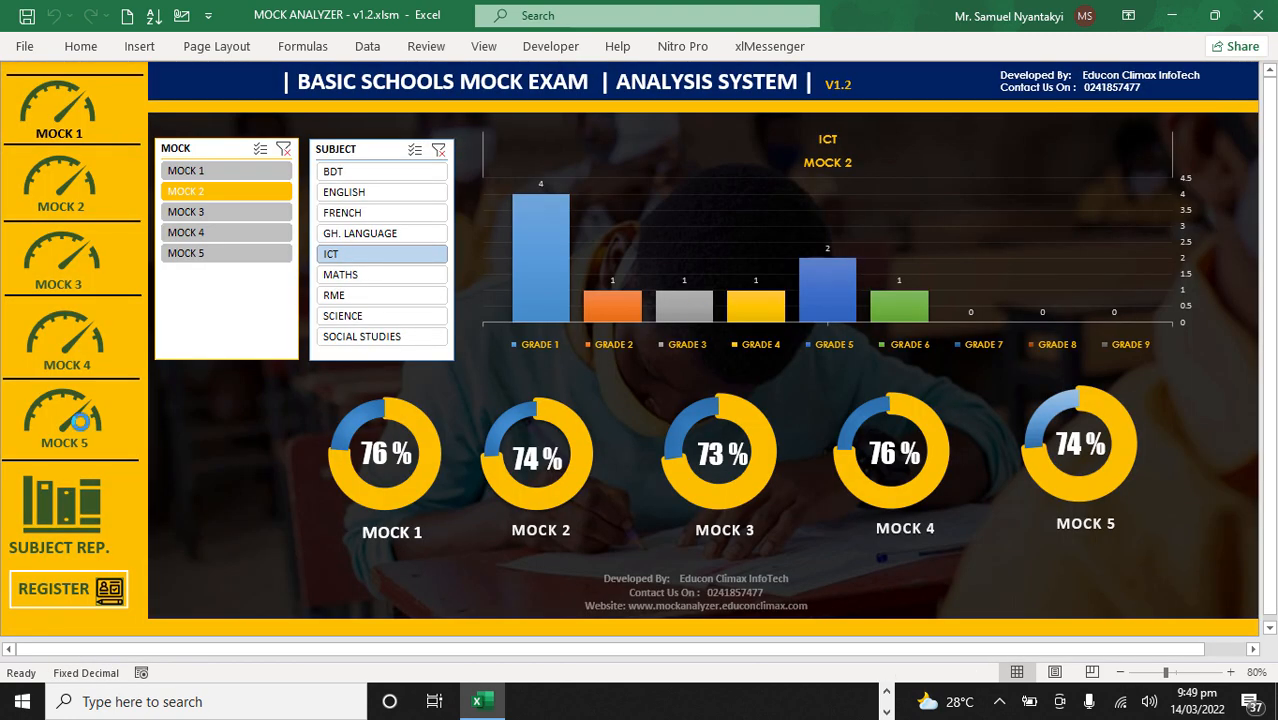
pyautogui.click(72, 184)
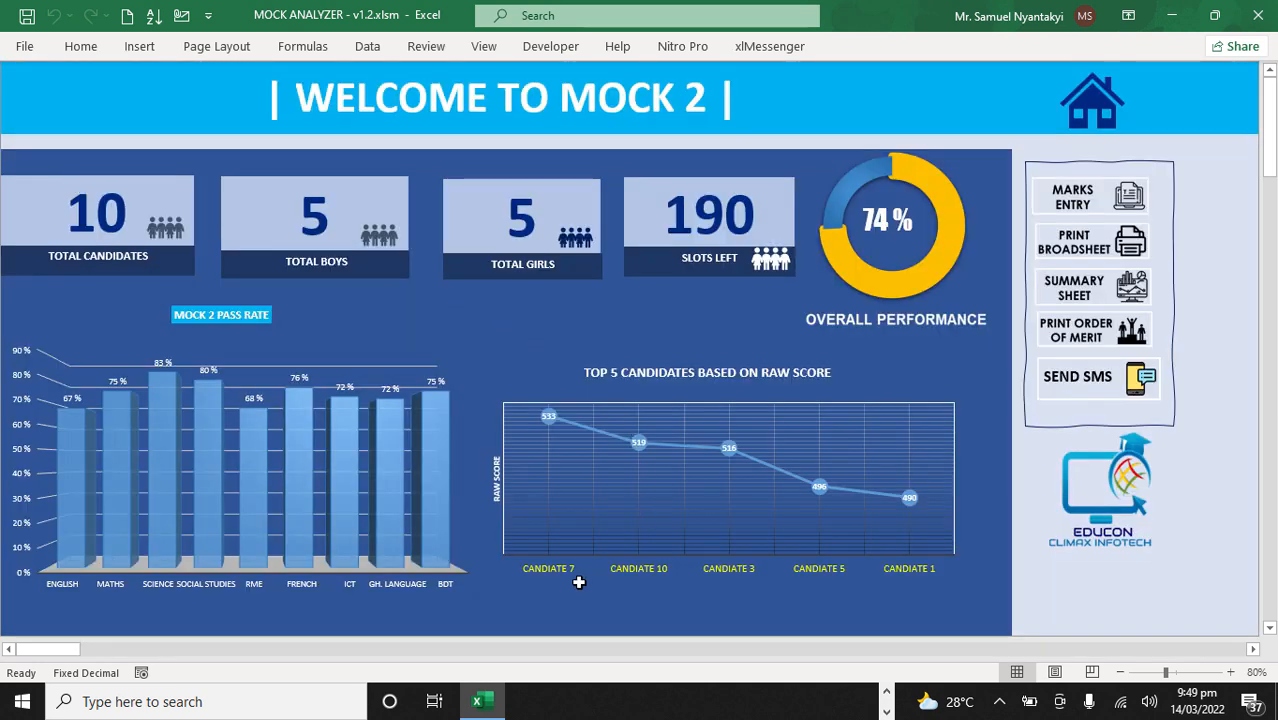
pyautogui.click(1095, 105)
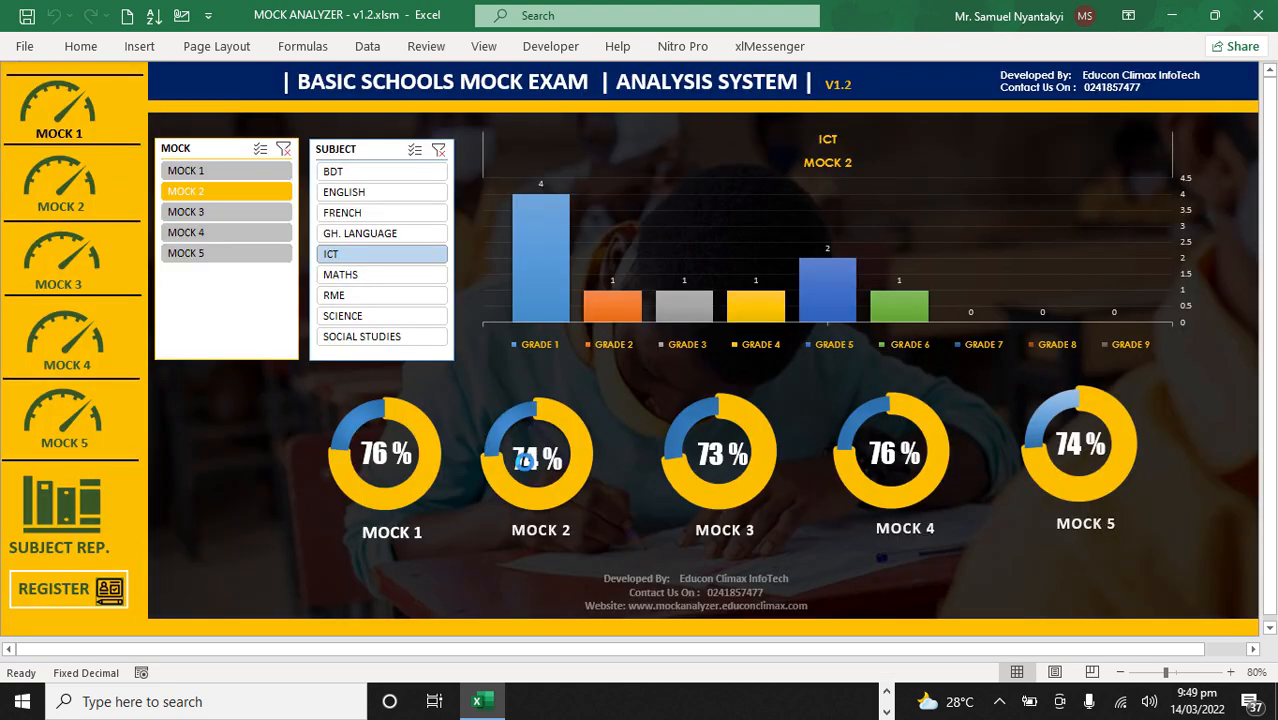
pyautogui.click(77, 126)
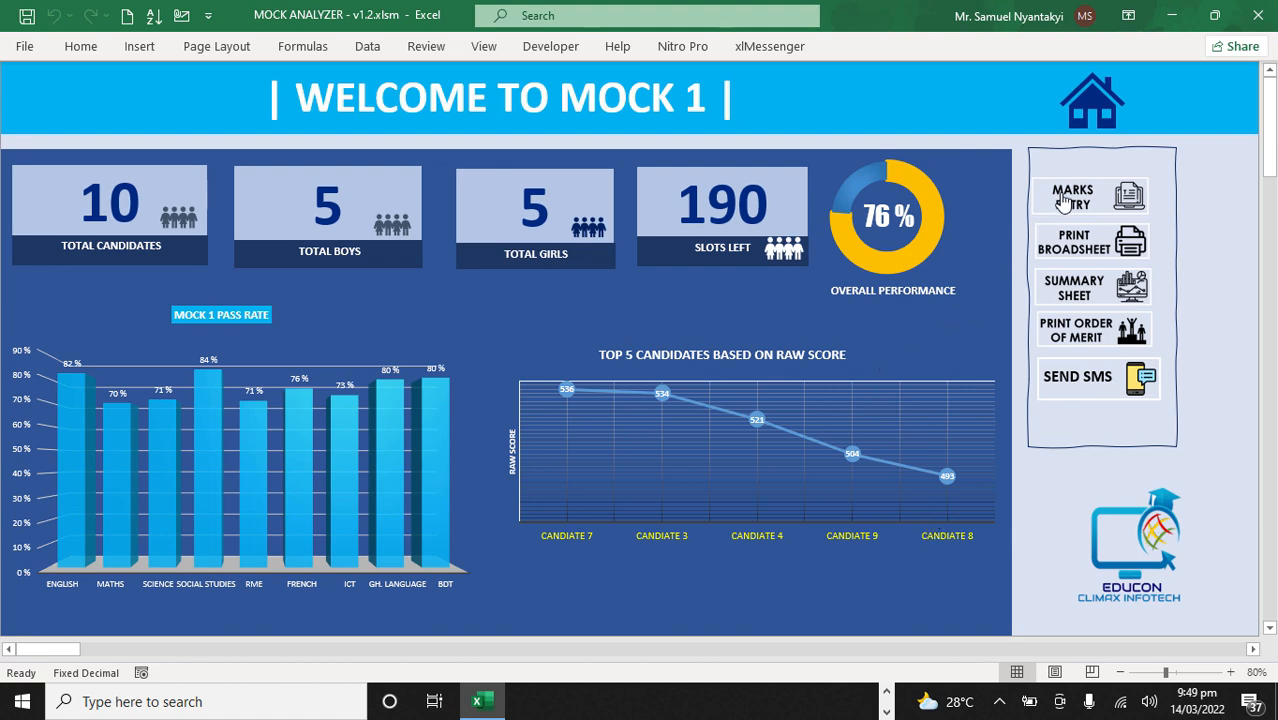
pyautogui.click(1094, 106)
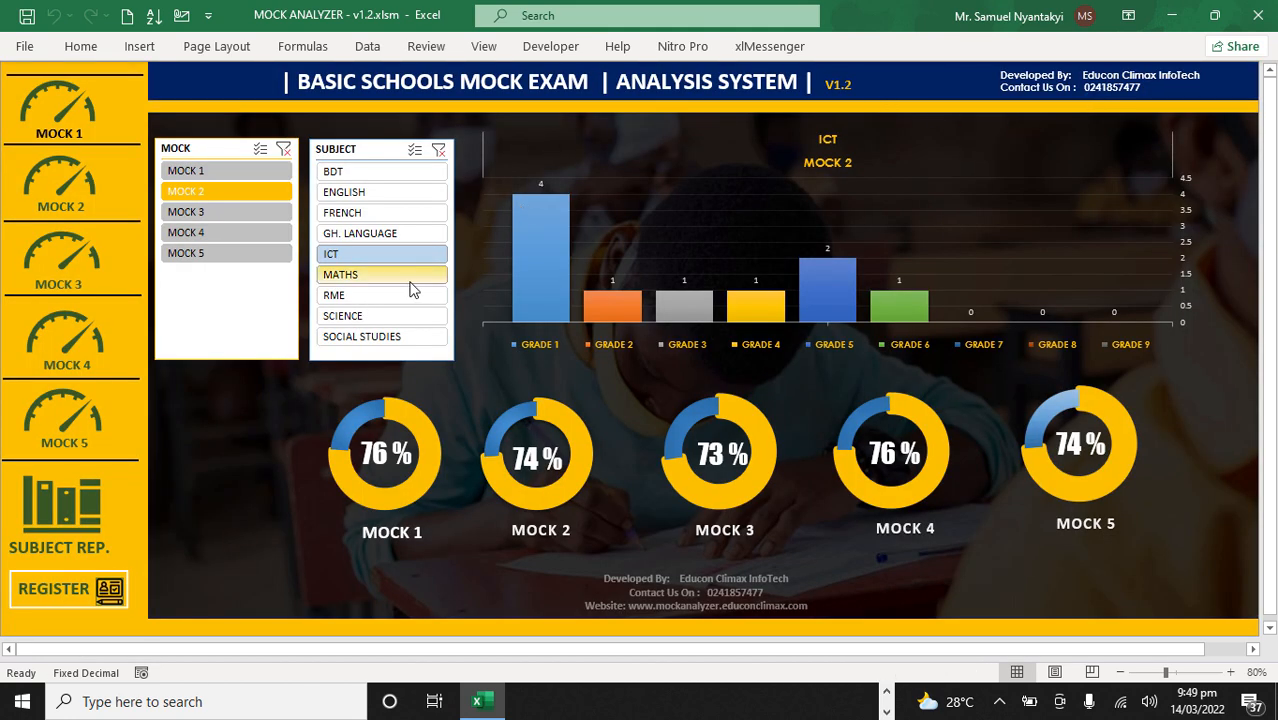
# Step: Compare the ICT grade distribution chart across all five mocks, ending on Mock 5
pyautogui.click(207, 253)
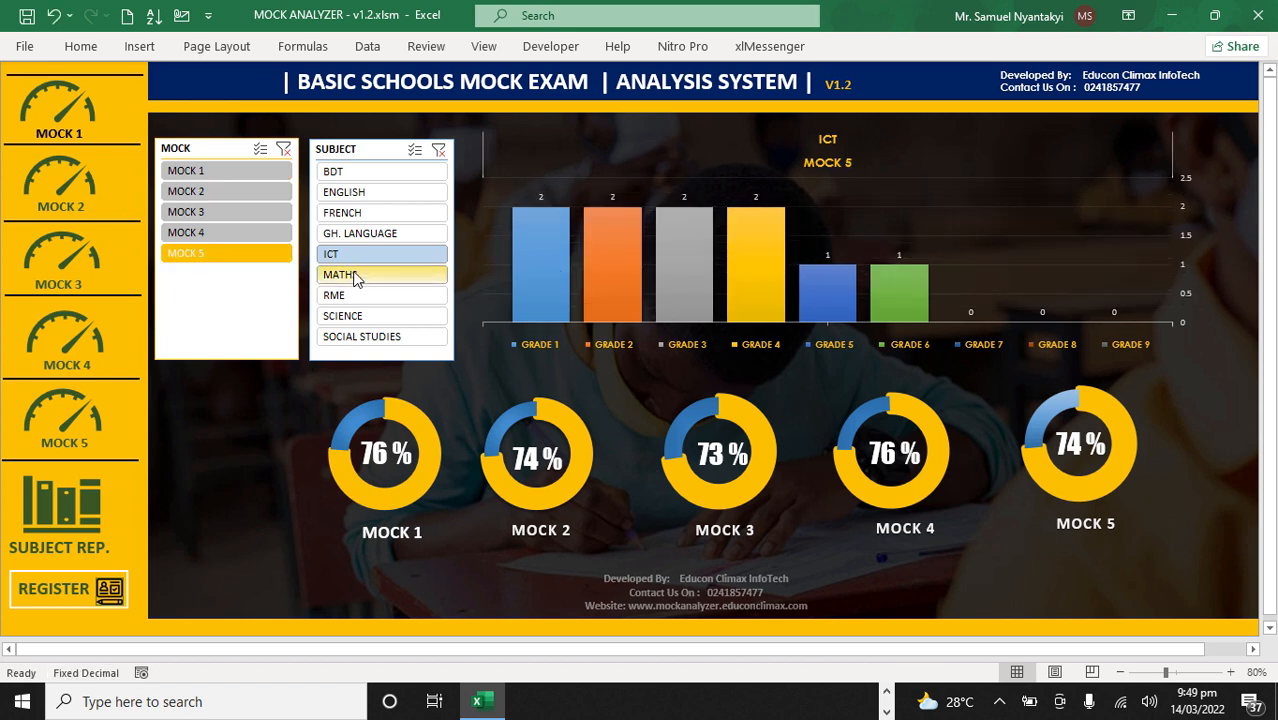
pyautogui.click(197, 171)
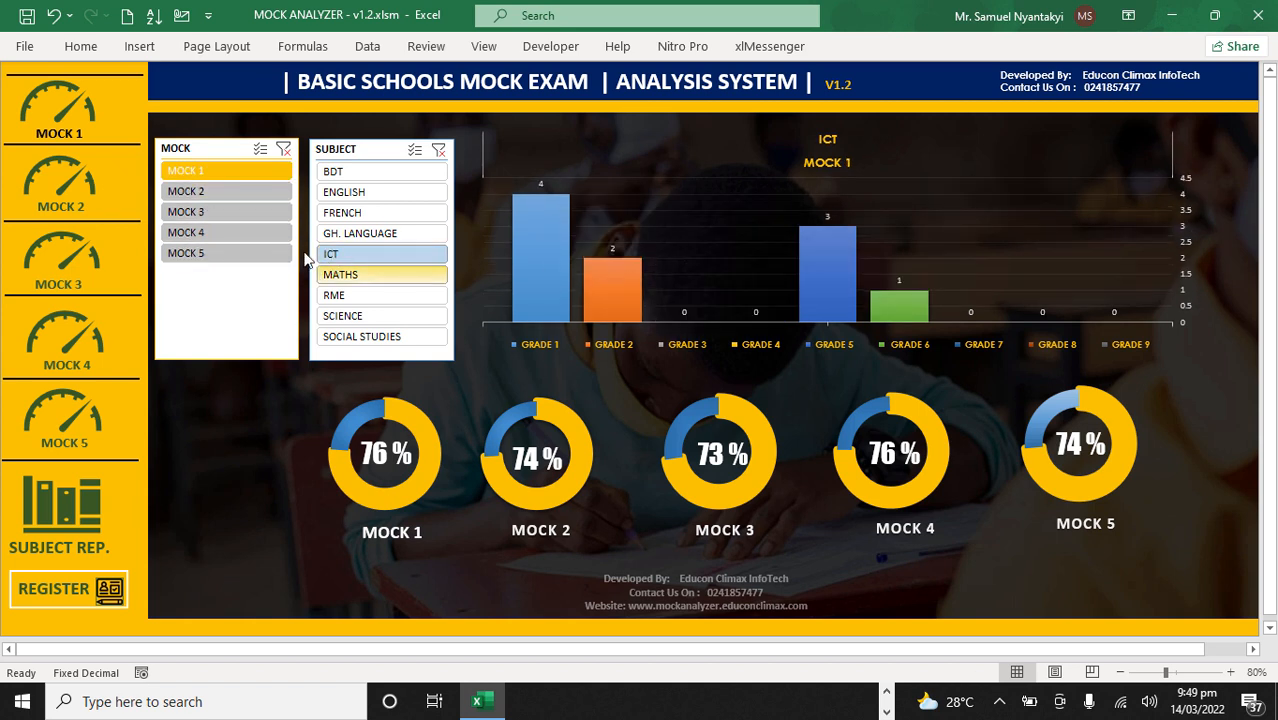
pyautogui.click(200, 193)
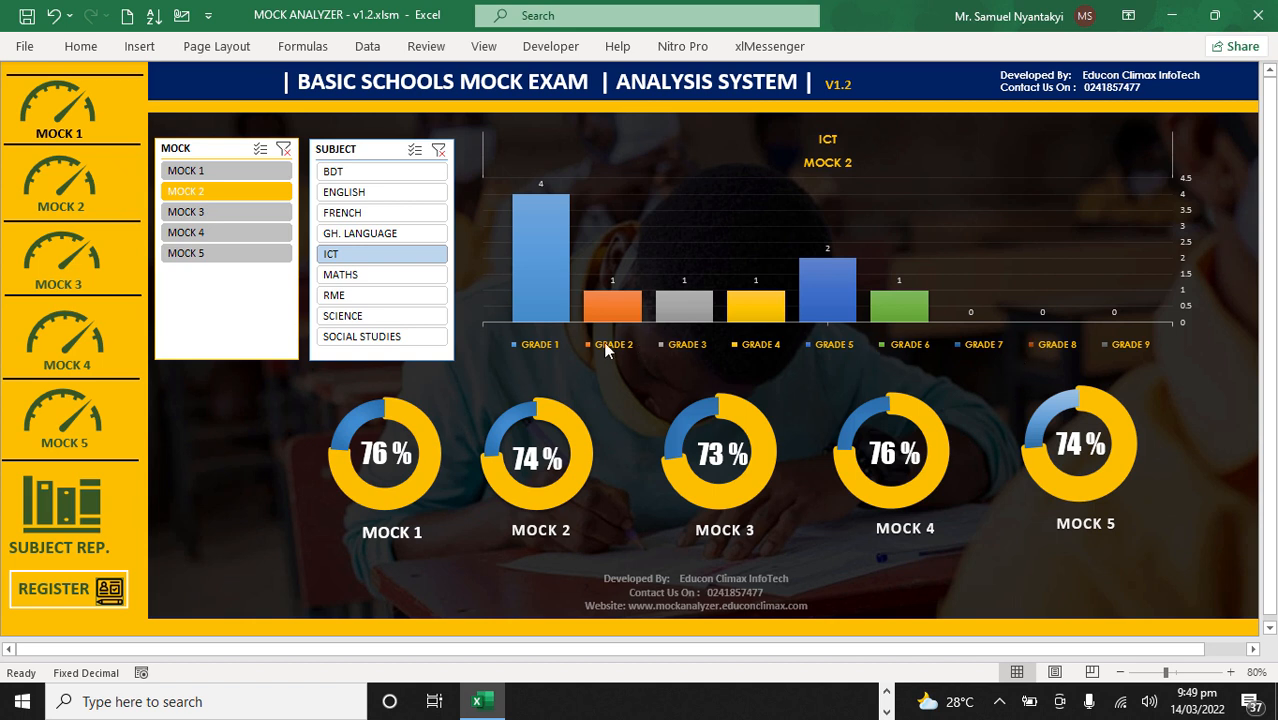
pyautogui.click(211, 218)
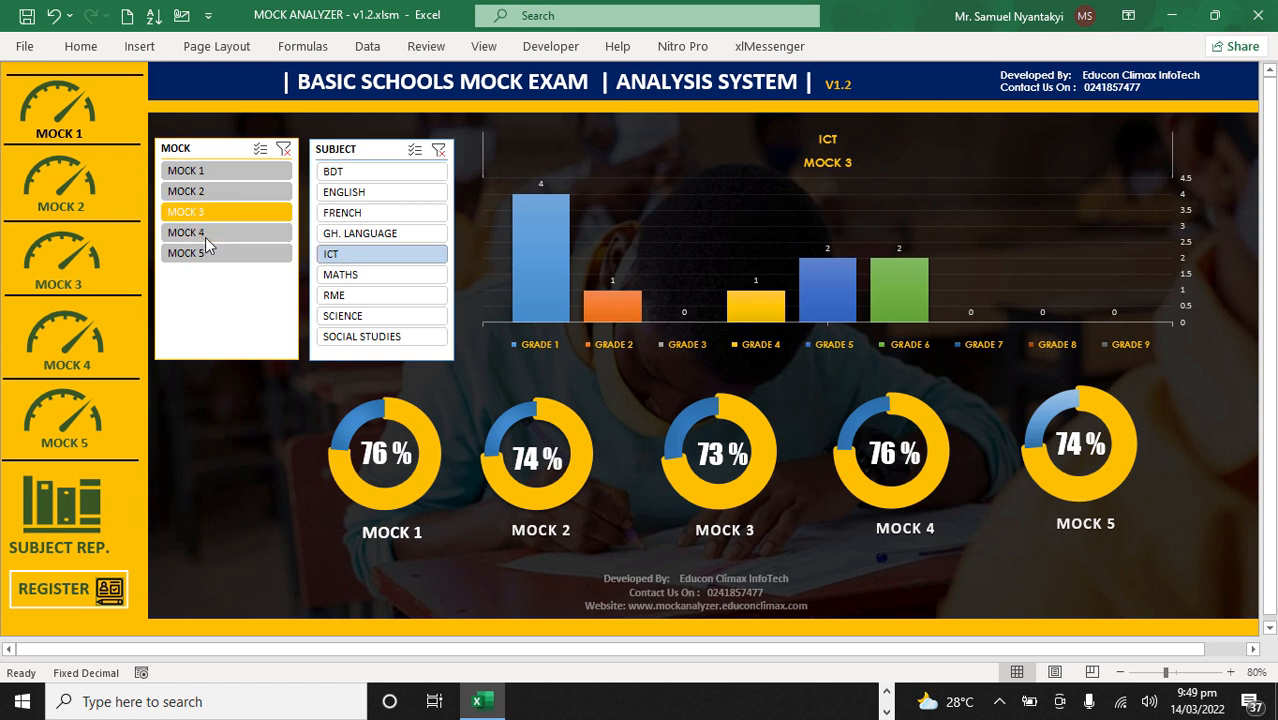
pyautogui.click(281, 232)
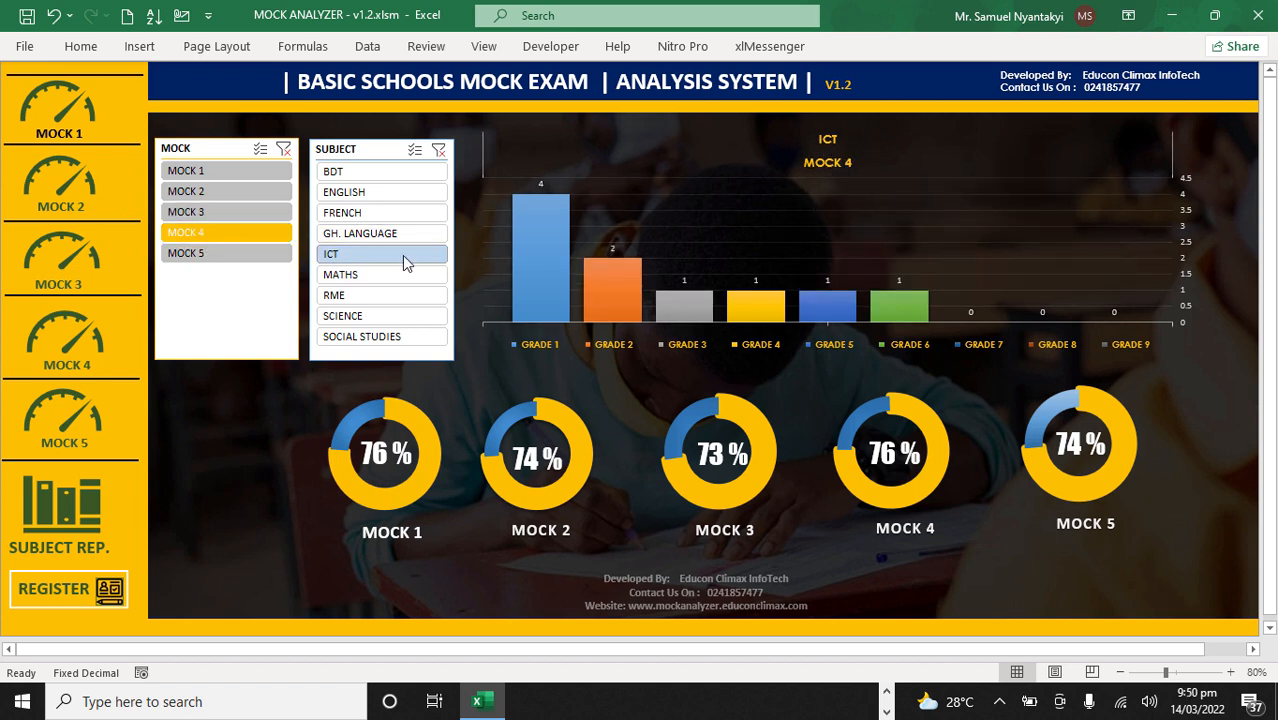
pyautogui.click(205, 263)
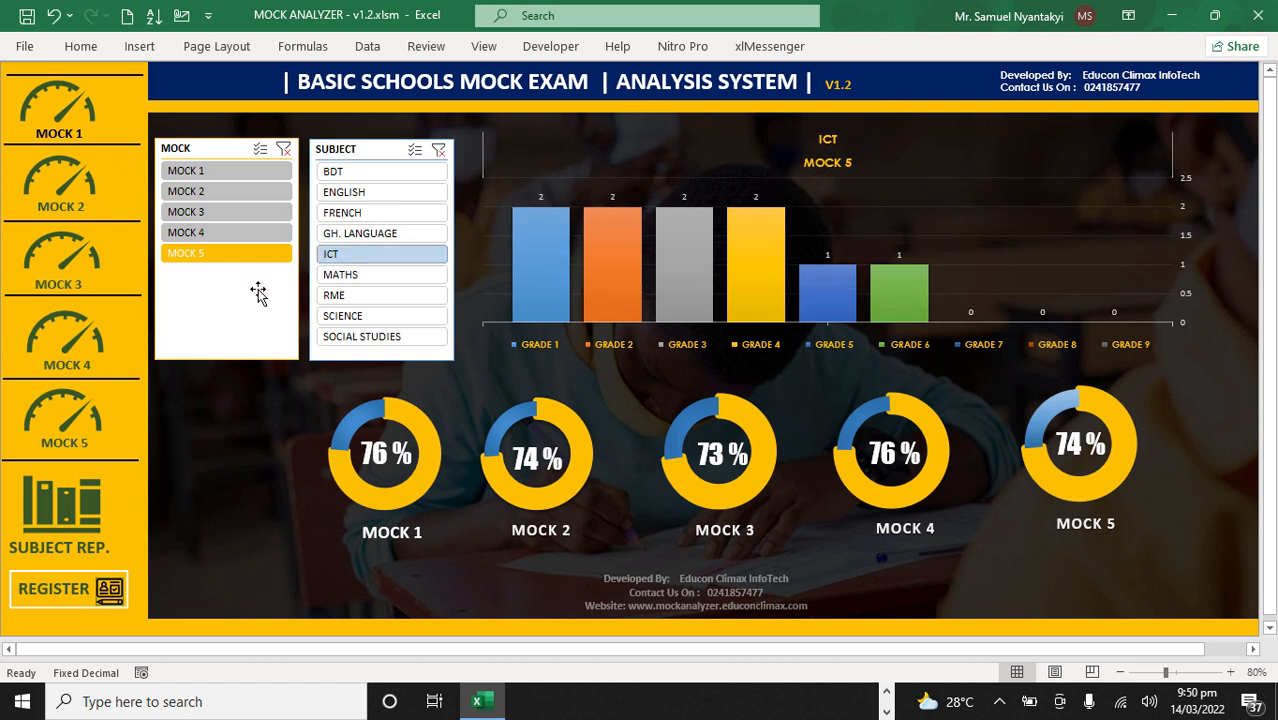
# Step: Examine the English grade distribution chart for Mock 1, Mock 2 and Mock 5
pyautogui.click(206, 171)
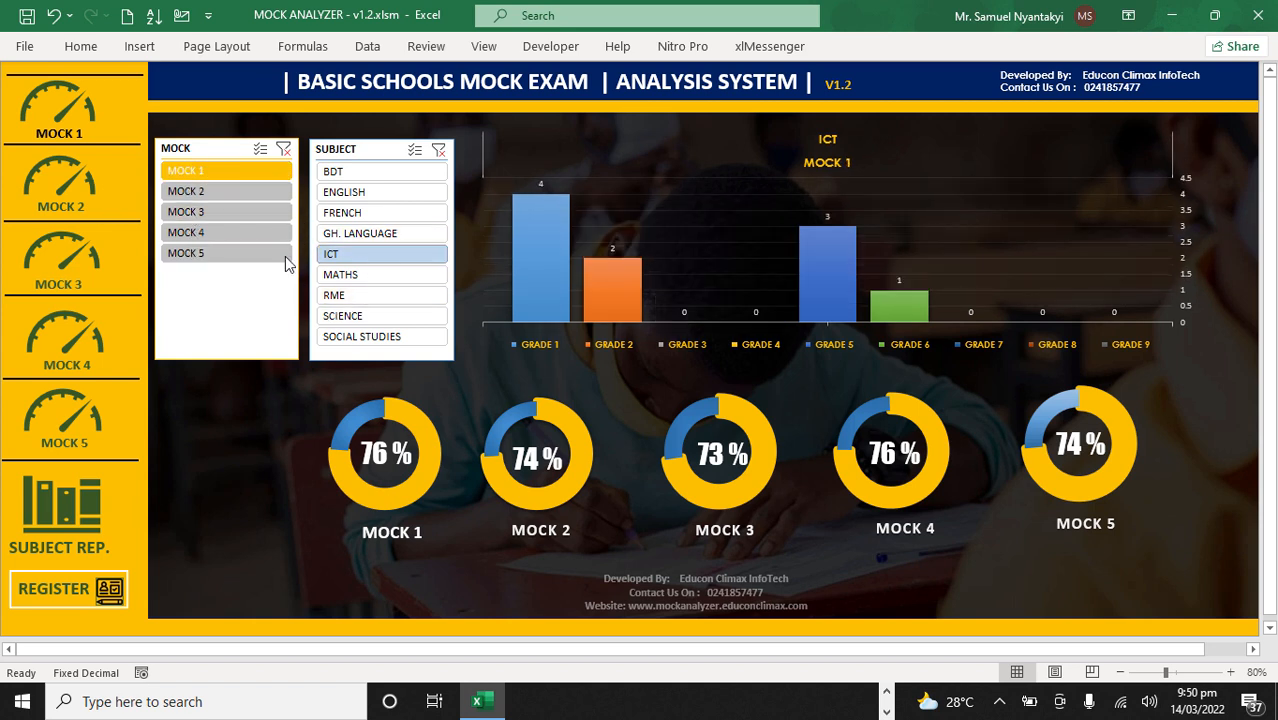
pyautogui.click(357, 192)
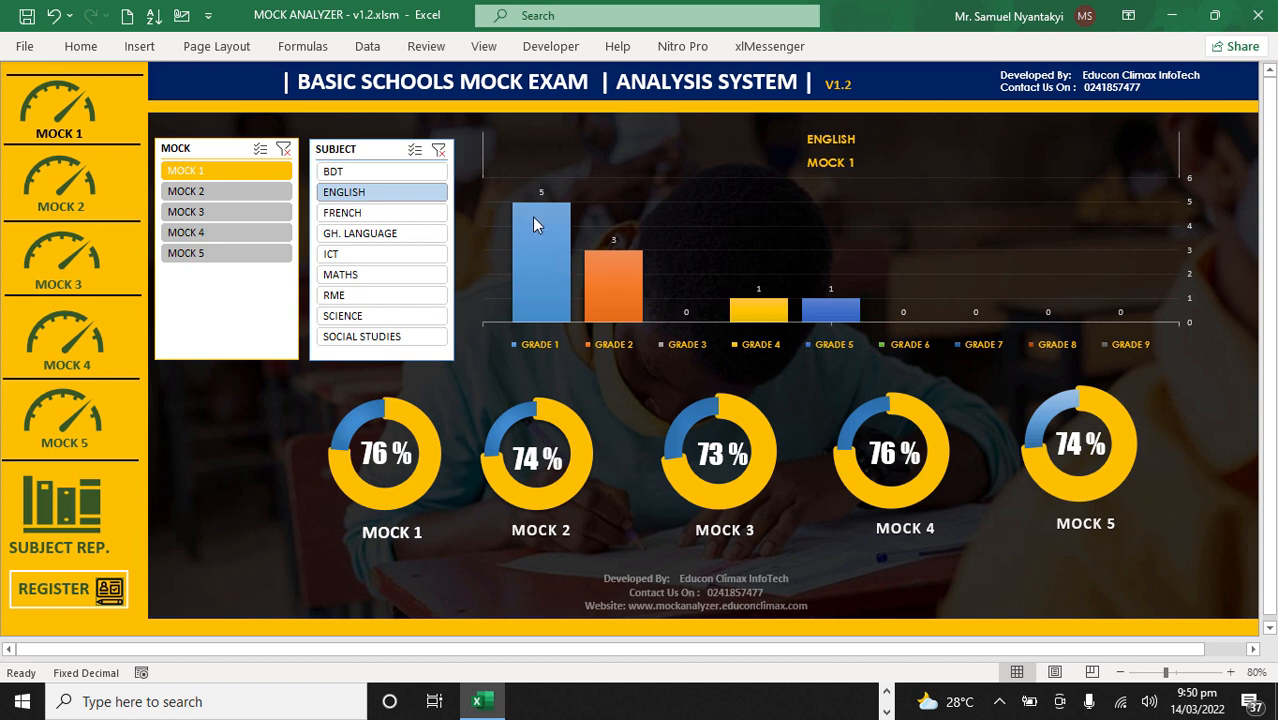
pyautogui.moveTo(538, 225)
pyautogui.click(219, 194)
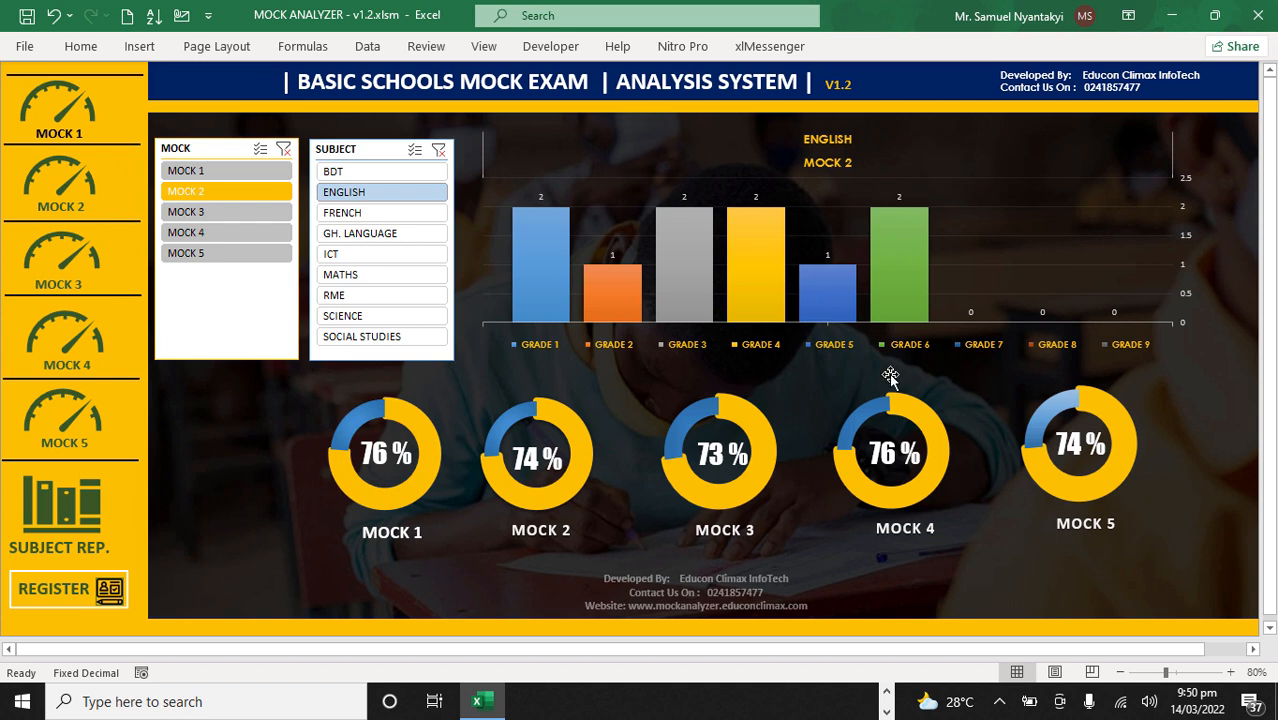
pyautogui.click(181, 258)
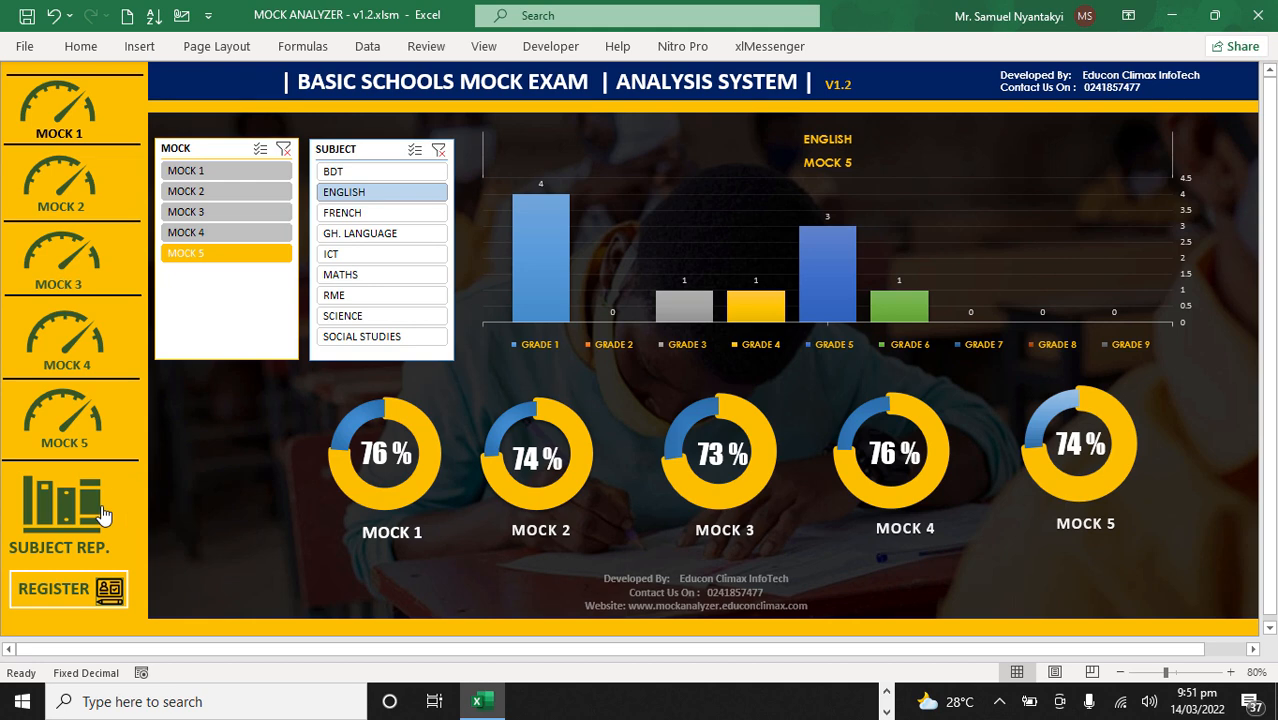
# Step: Open the English analysis sheet from the subject reports and examine the first candidate's marks from Mock 1 to Mock 5
pyautogui.click(46, 510)
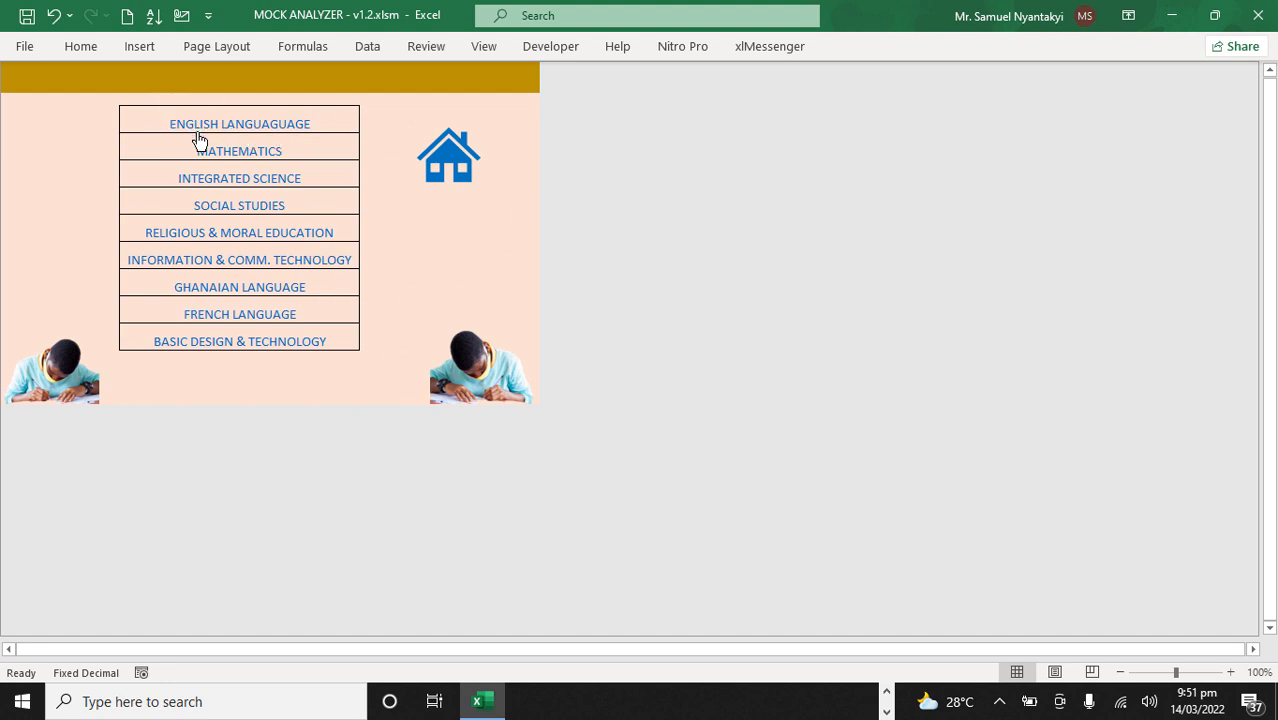
pyautogui.click(261, 129)
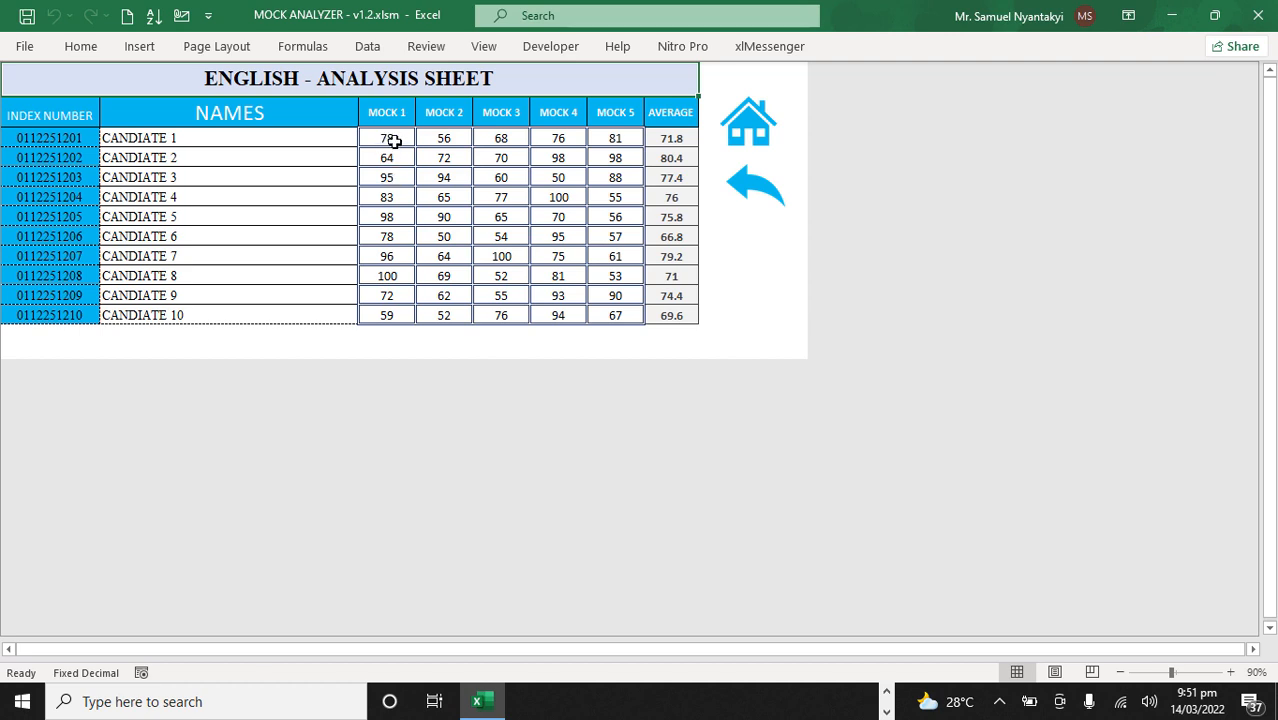
pyautogui.click(394, 141)
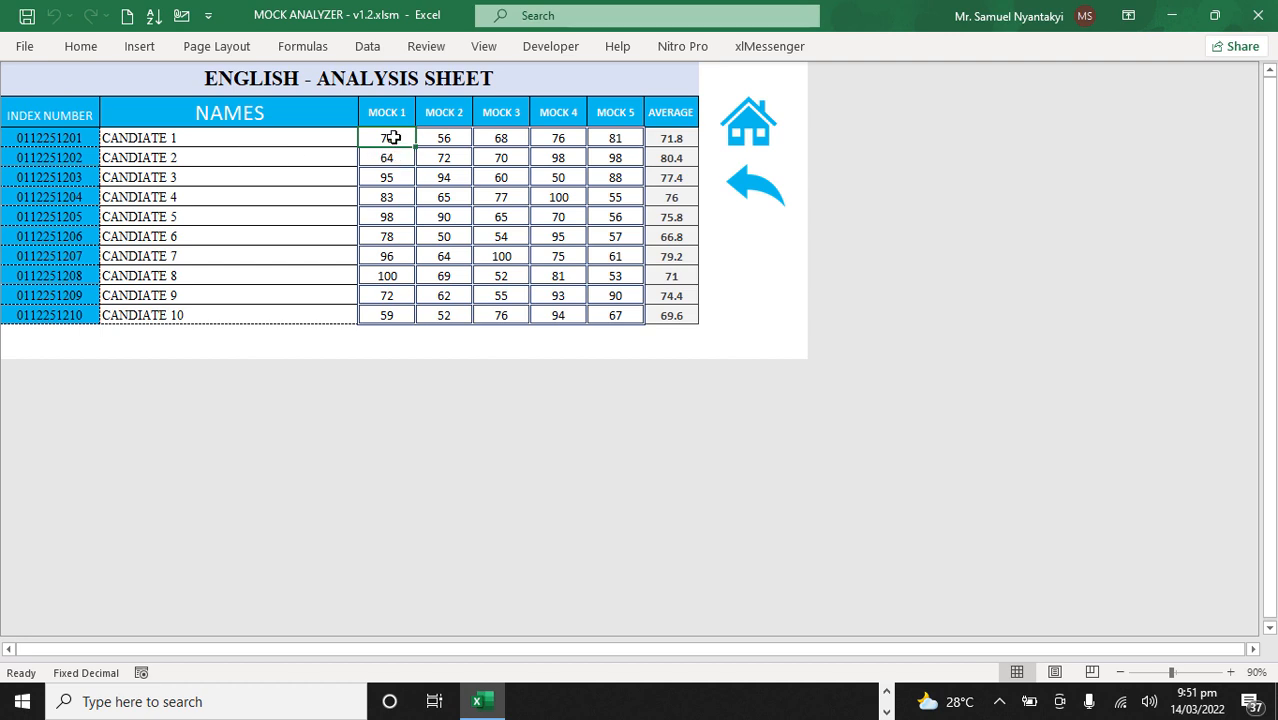
pyautogui.click(441, 147)
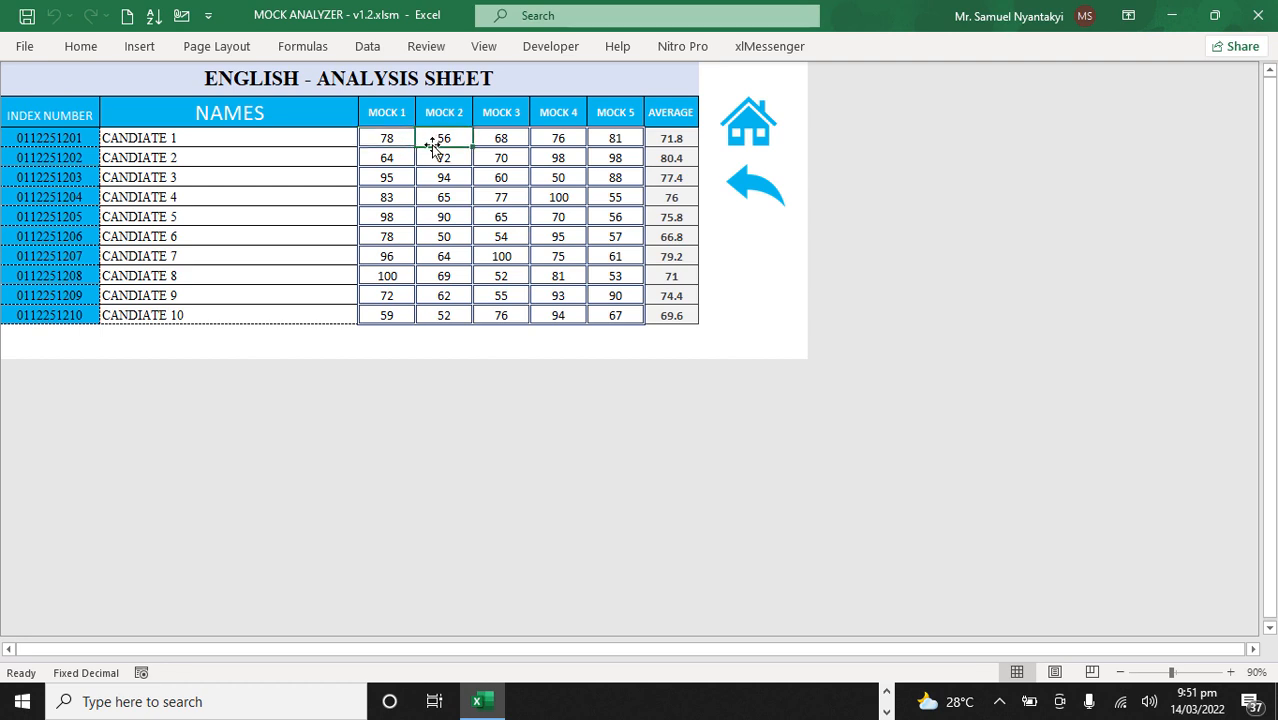
pyautogui.click(490, 136)
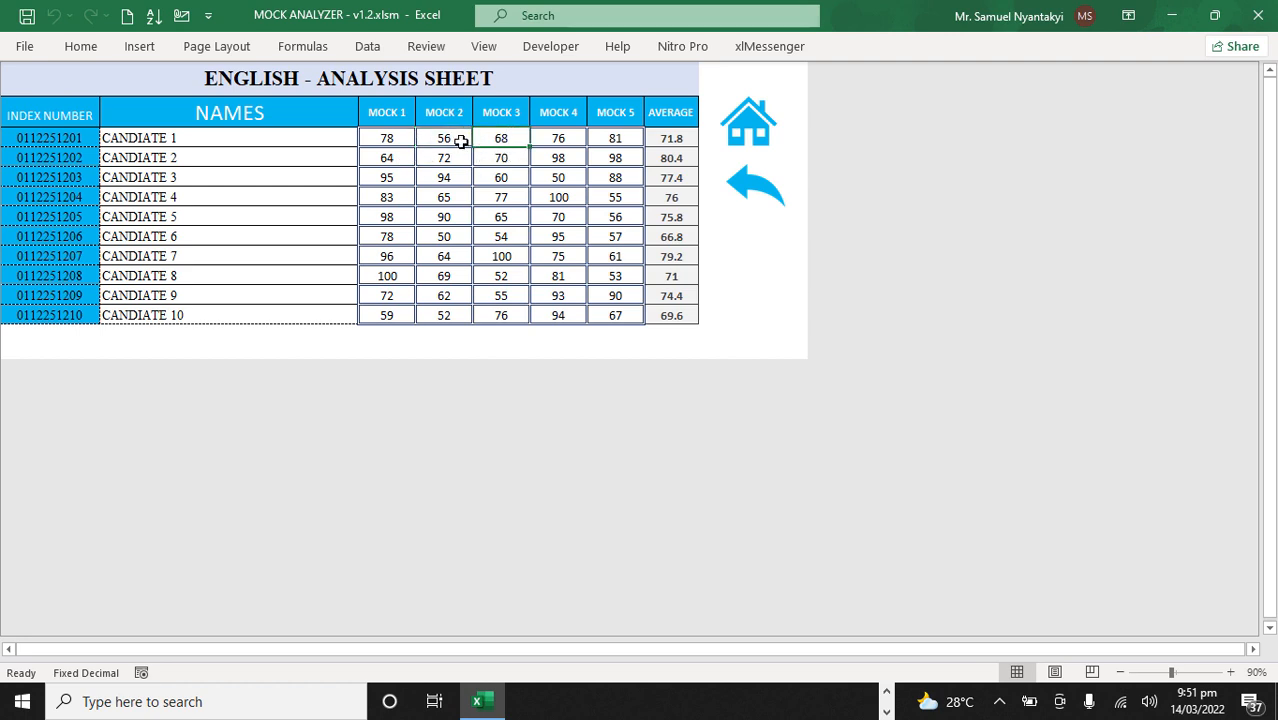
pyautogui.click(545, 138)
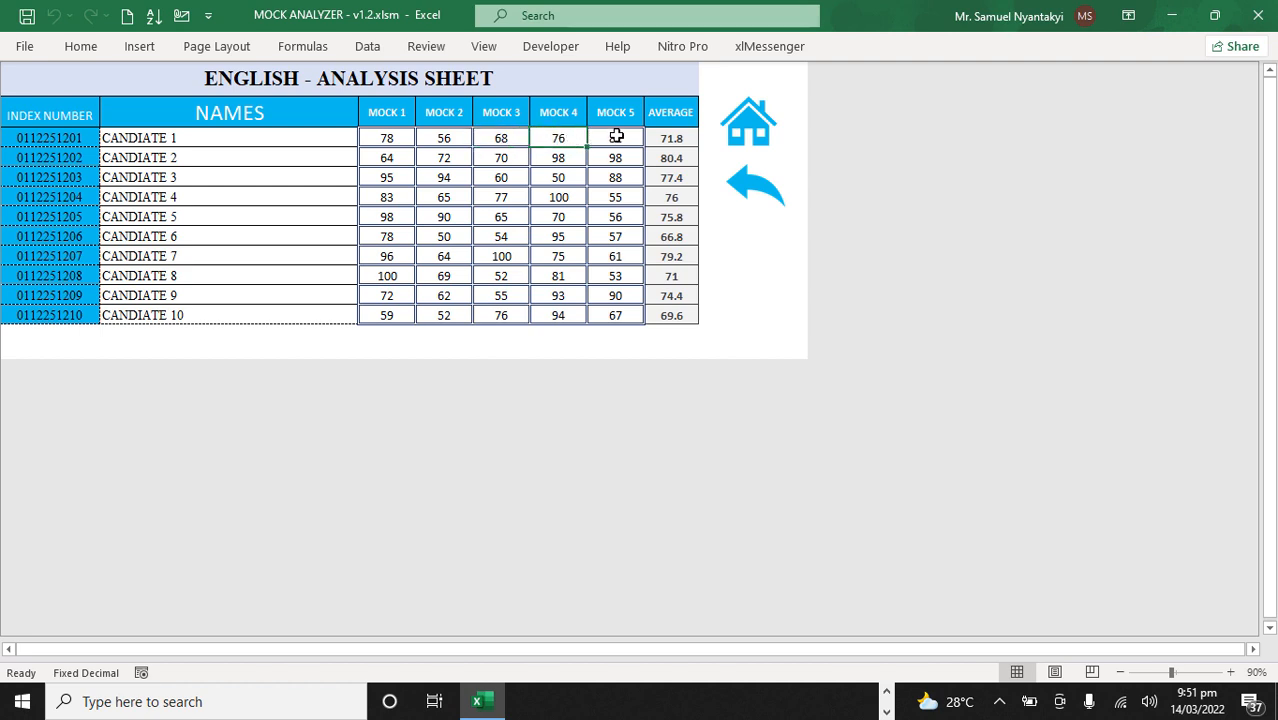
pyautogui.click(617, 138)
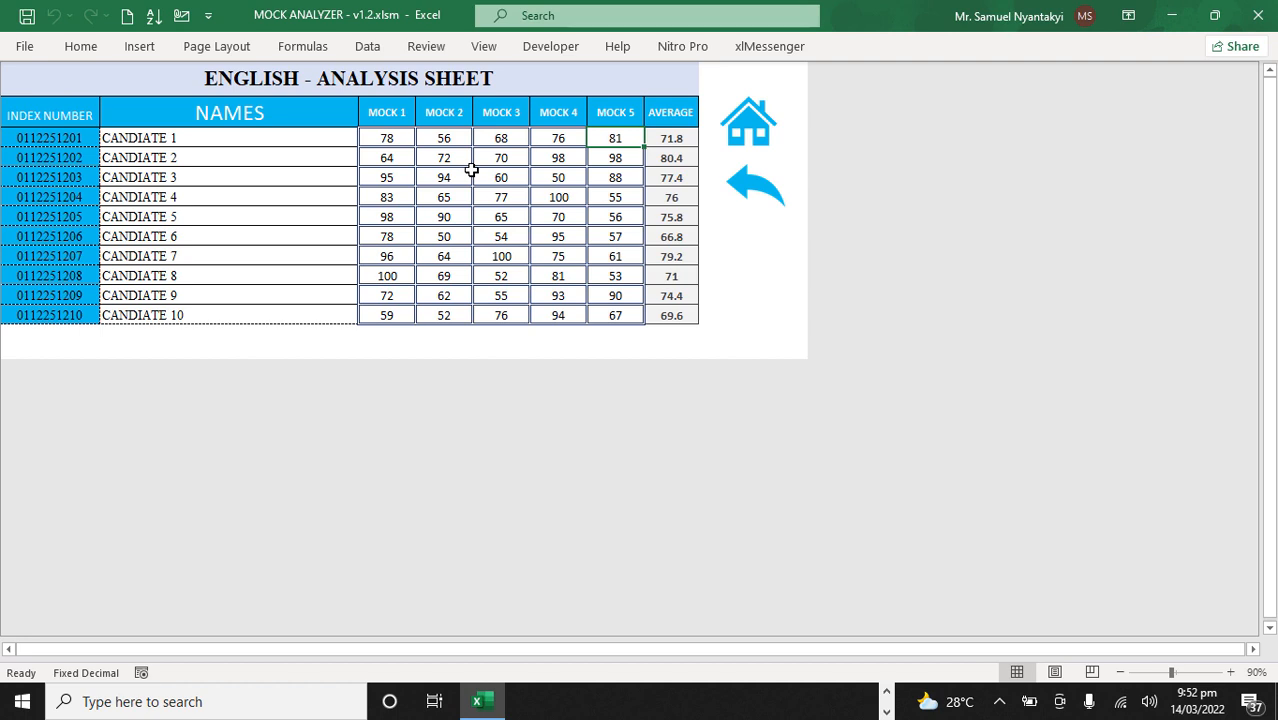
# Step: Examine the fifth candidate's English marks from Mock 1 to Mock 4 in the analysis sheet
pyautogui.click(390, 217)
pyautogui.click(452, 218)
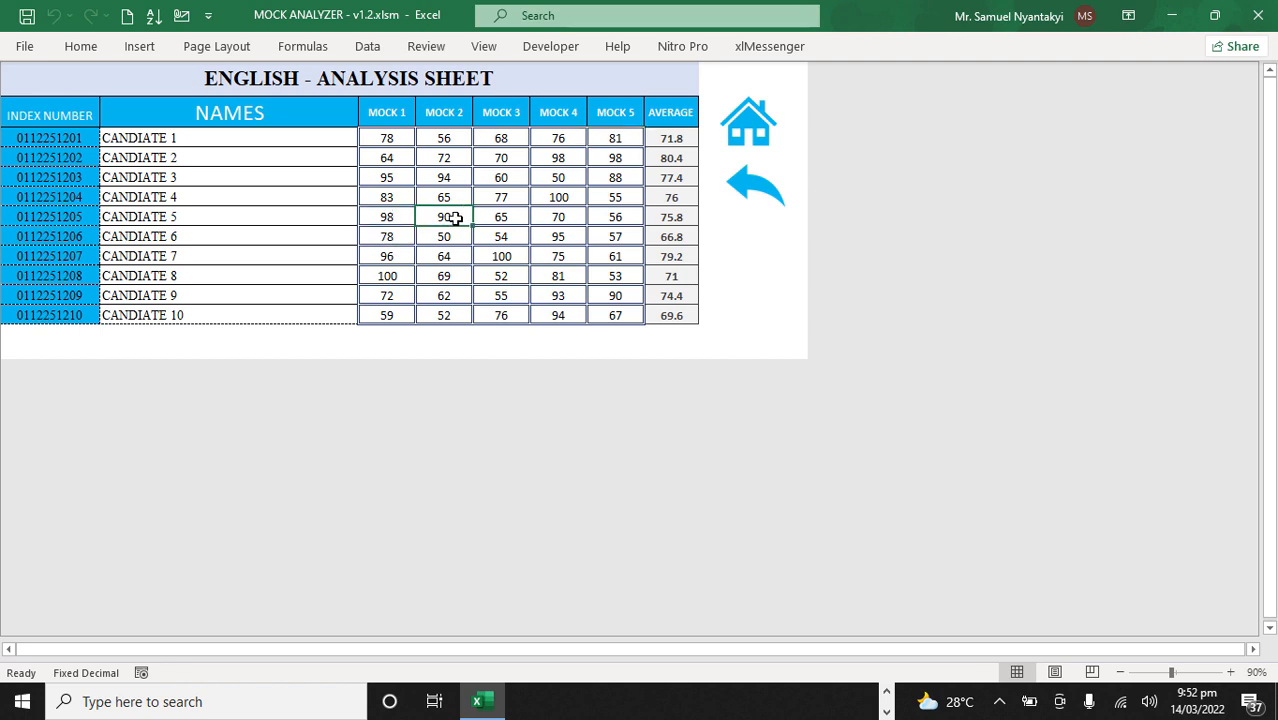
pyautogui.click(503, 219)
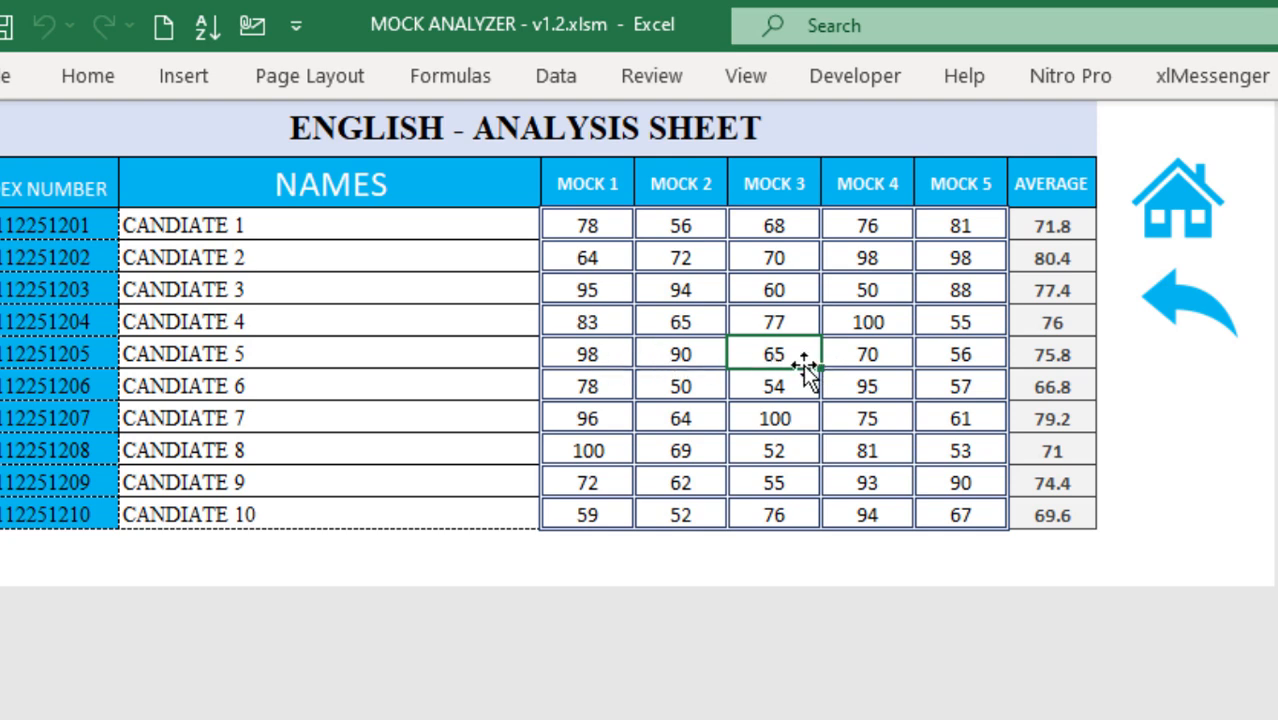
pyautogui.click(864, 355)
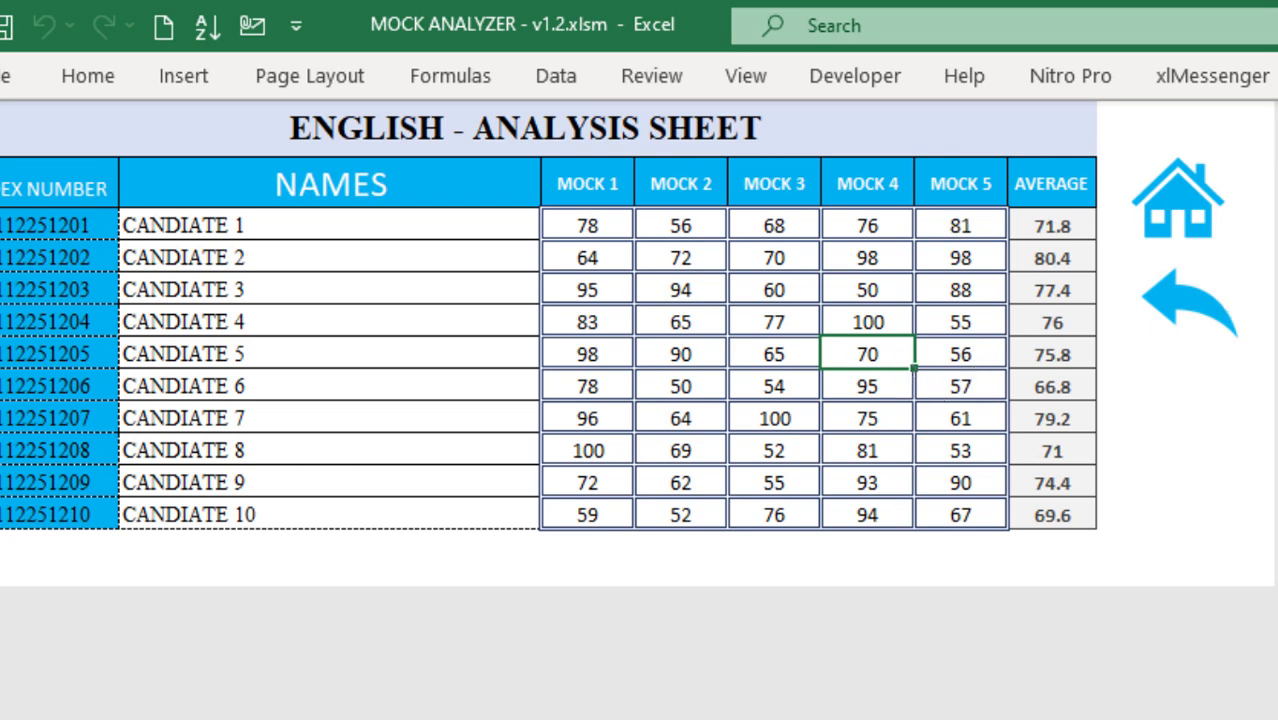
# Step: Leave the English analysis sheet and examine the Mock 1 and Mock 5 dashboards from the main dashboard
pyautogui.click(1205, 312)
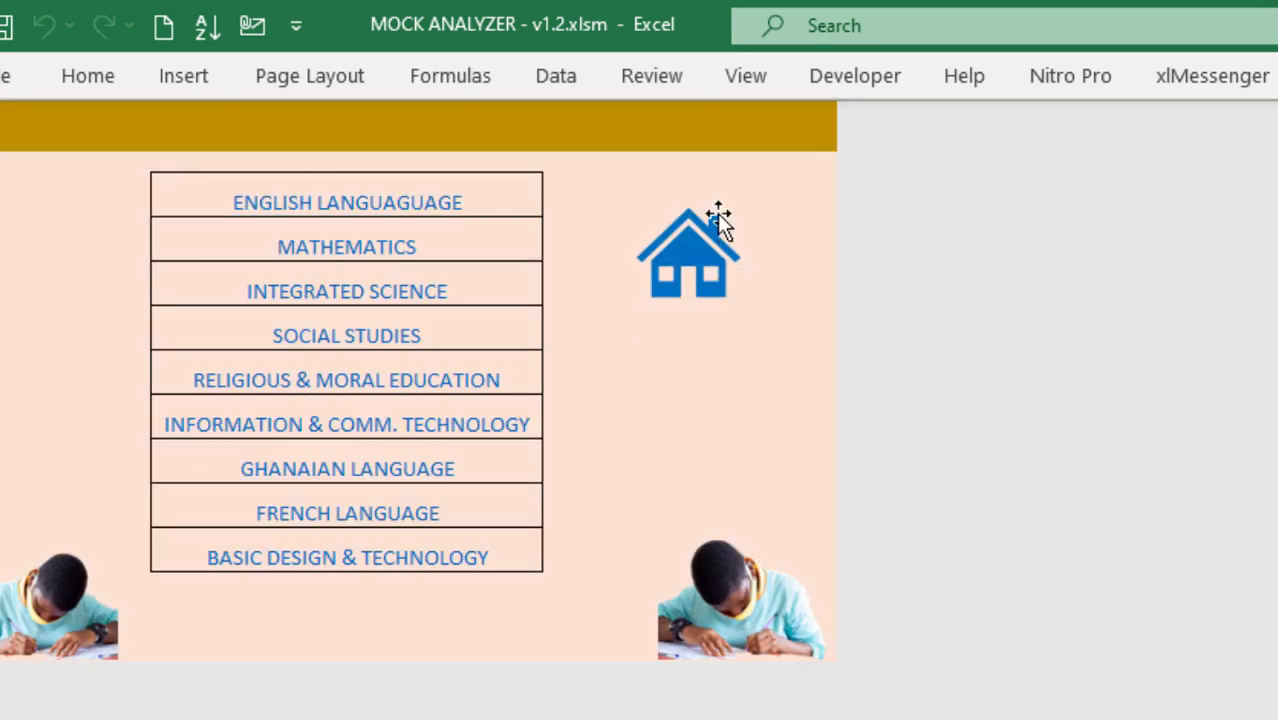
pyautogui.click(729, 229)
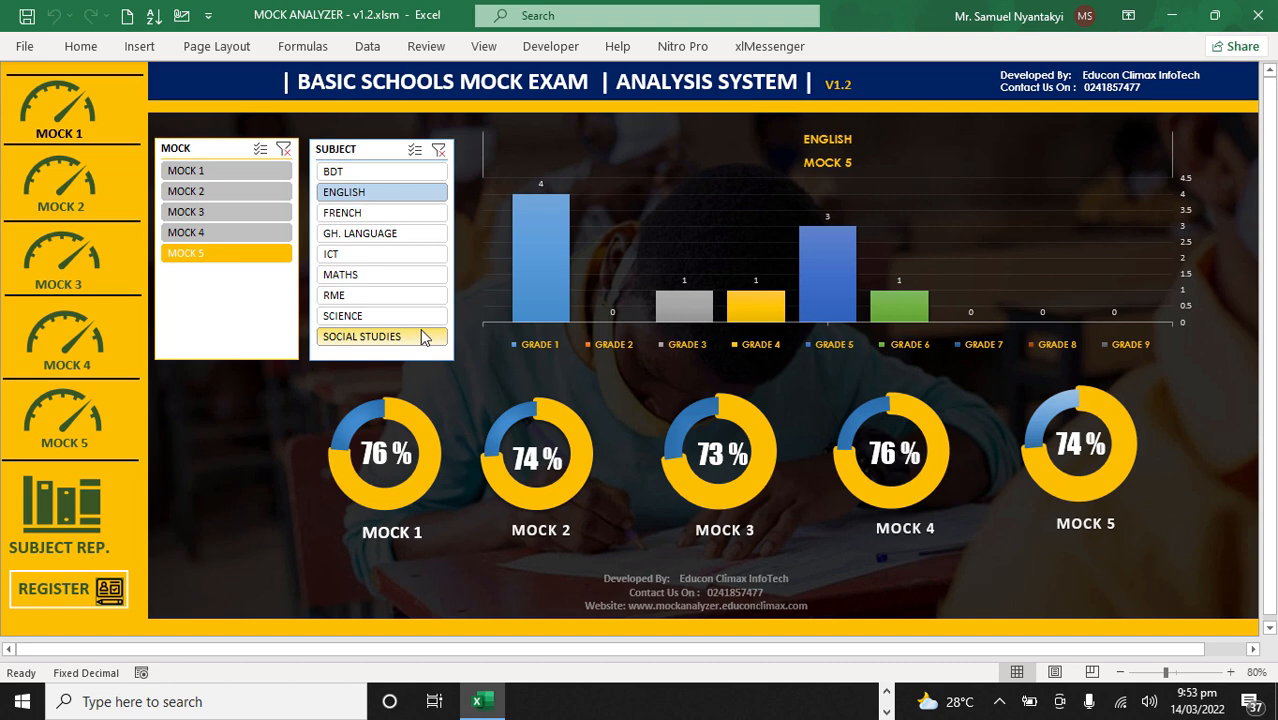
pyautogui.click(62, 122)
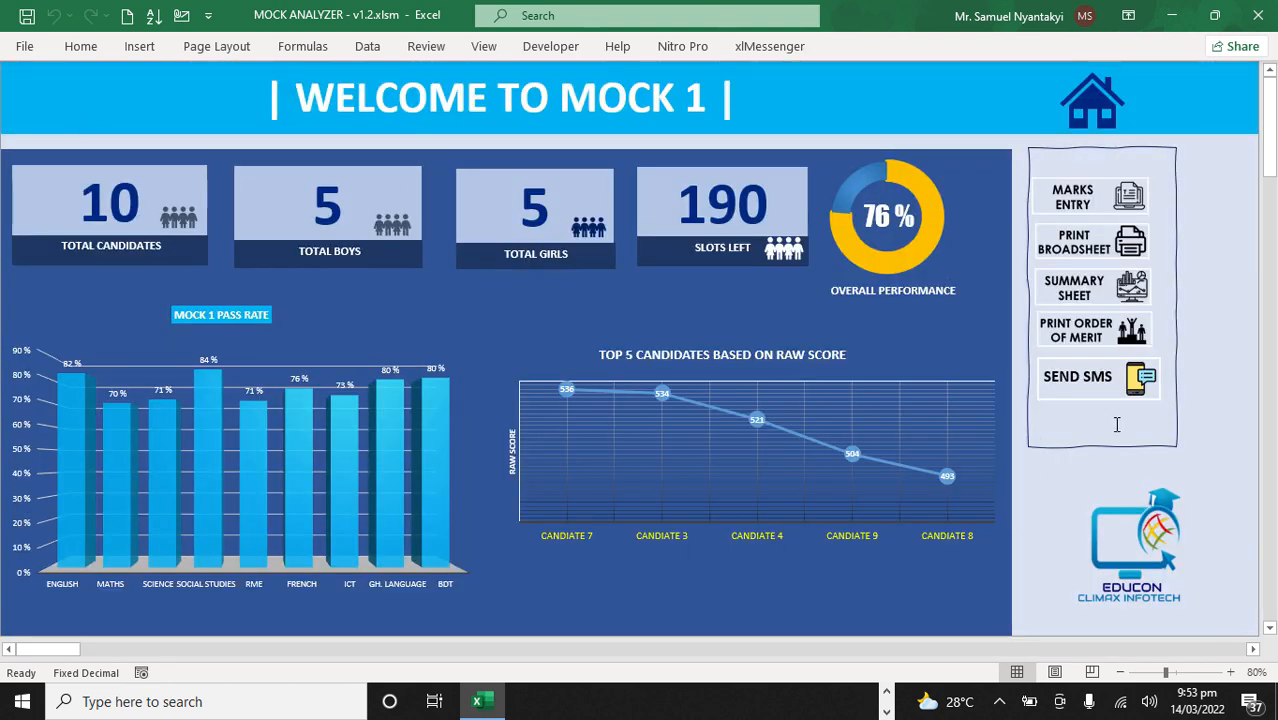
pyautogui.click(1086, 106)
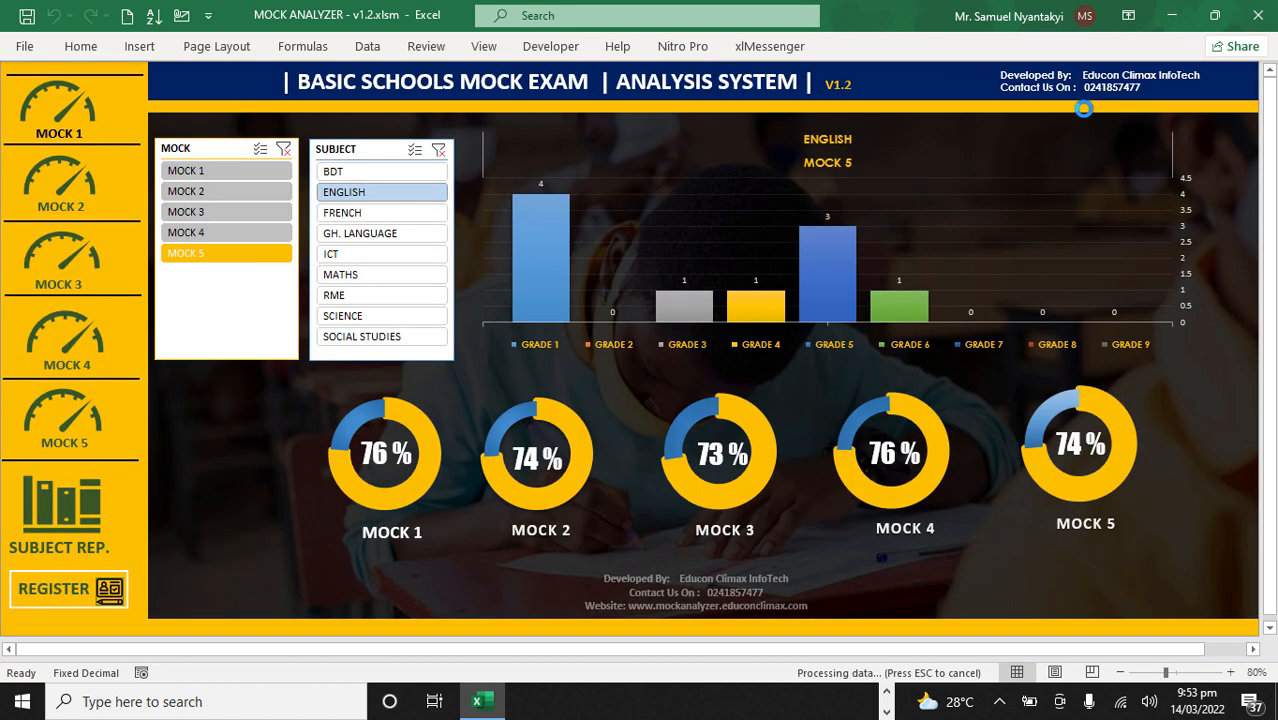
pyautogui.click(75, 415)
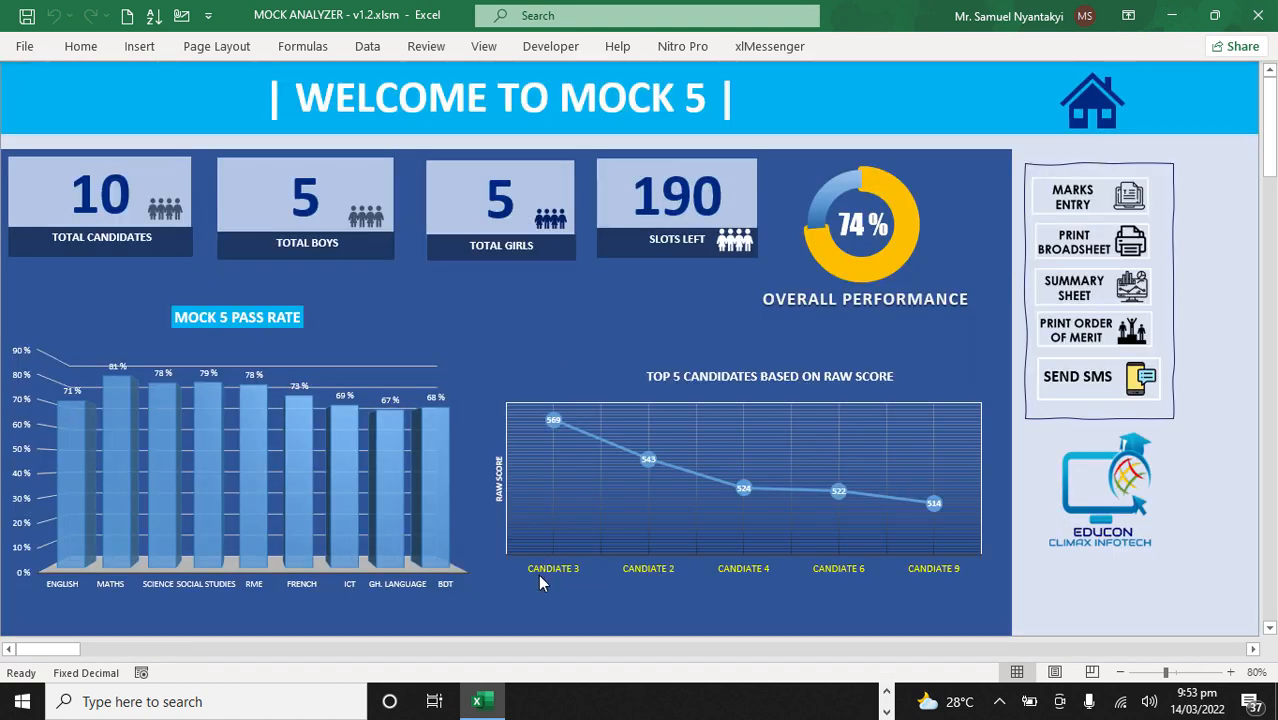
pyautogui.click(1098, 105)
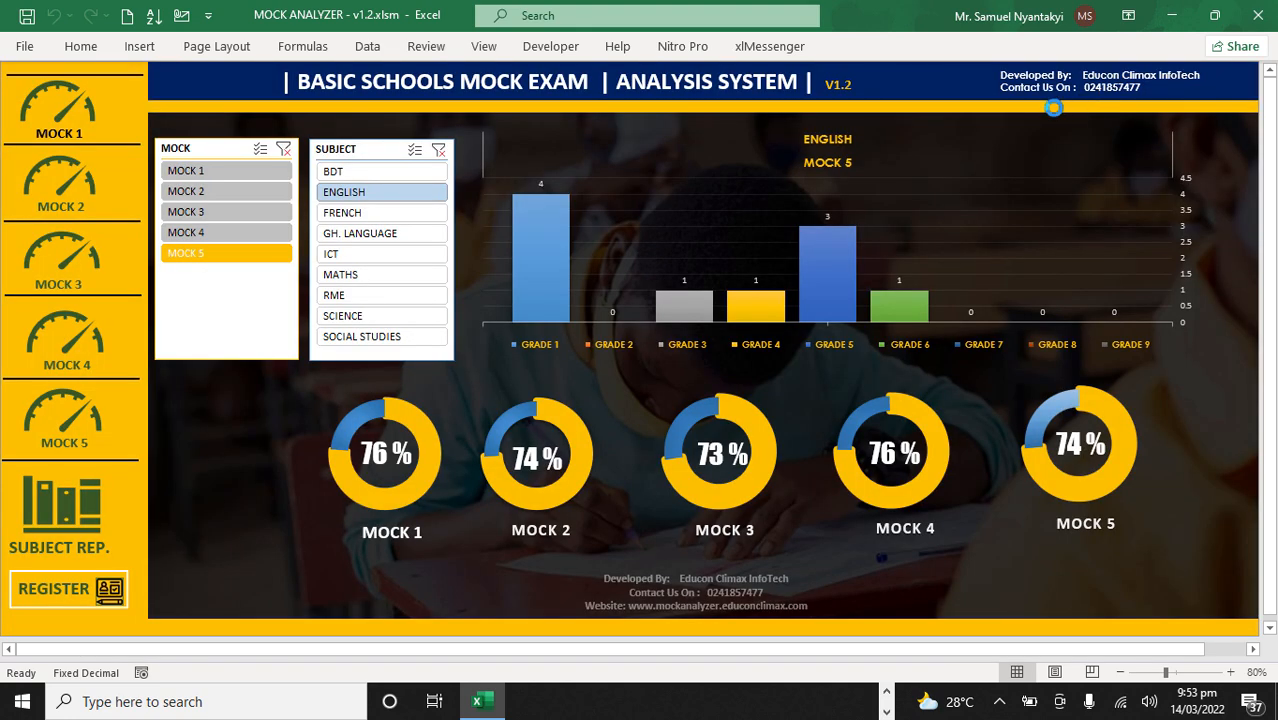
# Step: Open the candidate register and replace the first two placeholder entries with the candidates' full names
pyautogui.click(50, 590)
pyautogui.click(103, 116)
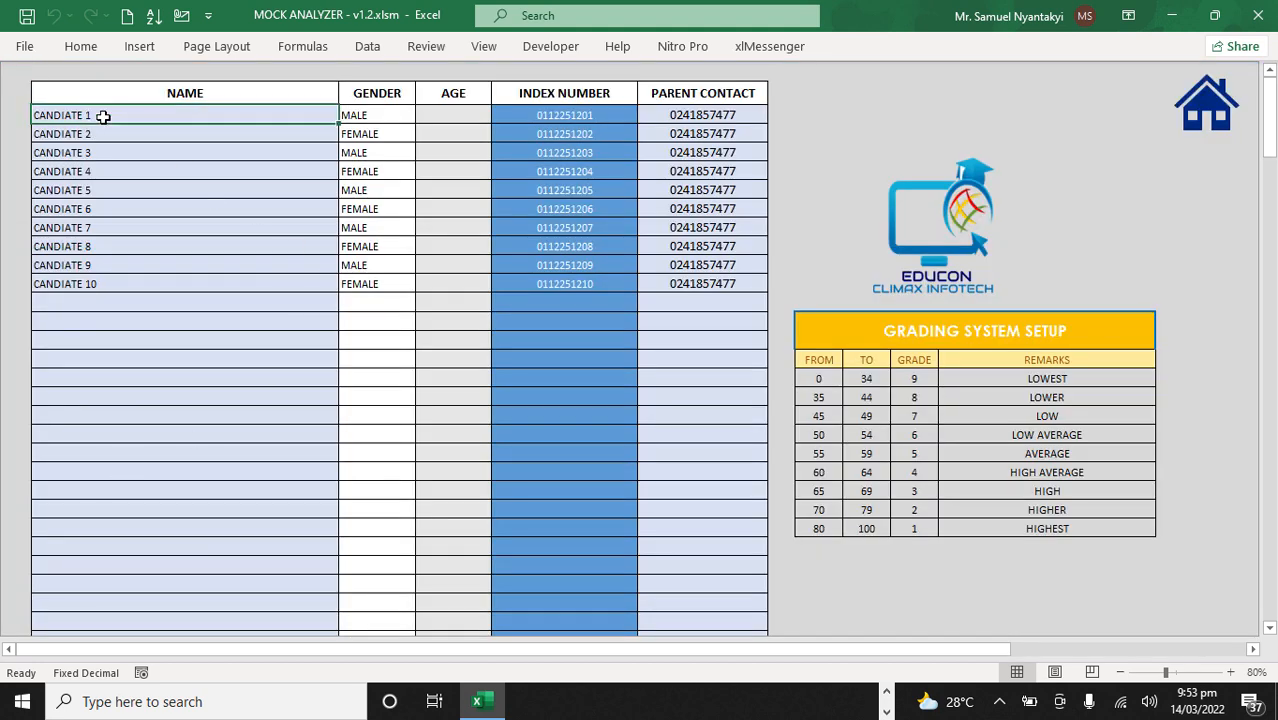
pyautogui.write('ASARE KUMI')
pyautogui.press('Return')
pyautogui.write('HANN  MARFO')
pyautogui.press('Return')
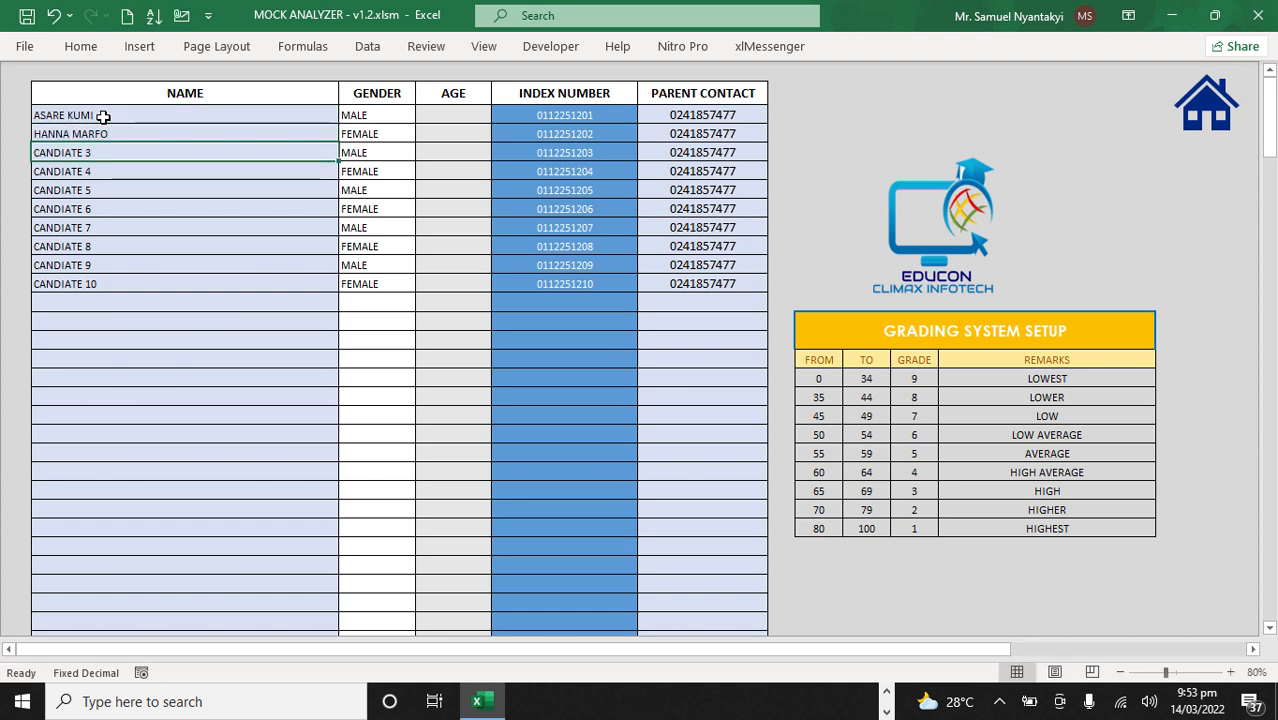
# Step: Enter full names for the third, fourth and fifth candidates in the register
pyautogui.write('KWAME POKU')
pyautogui.press('Return')
pyautogui.write('CINDY OPARE')
pyautogui.press('Return')
pyautogui.write('YAW BADU')
pyautogui.press('Return')
# Step: Enter full names for the sixth, seventh and eighth candidates in the register
pyautogui.write('YAA KOSI')
pyautogui.press('Return')
pyautogui.write('YAW BAAH')
pyautogui.press('Return')
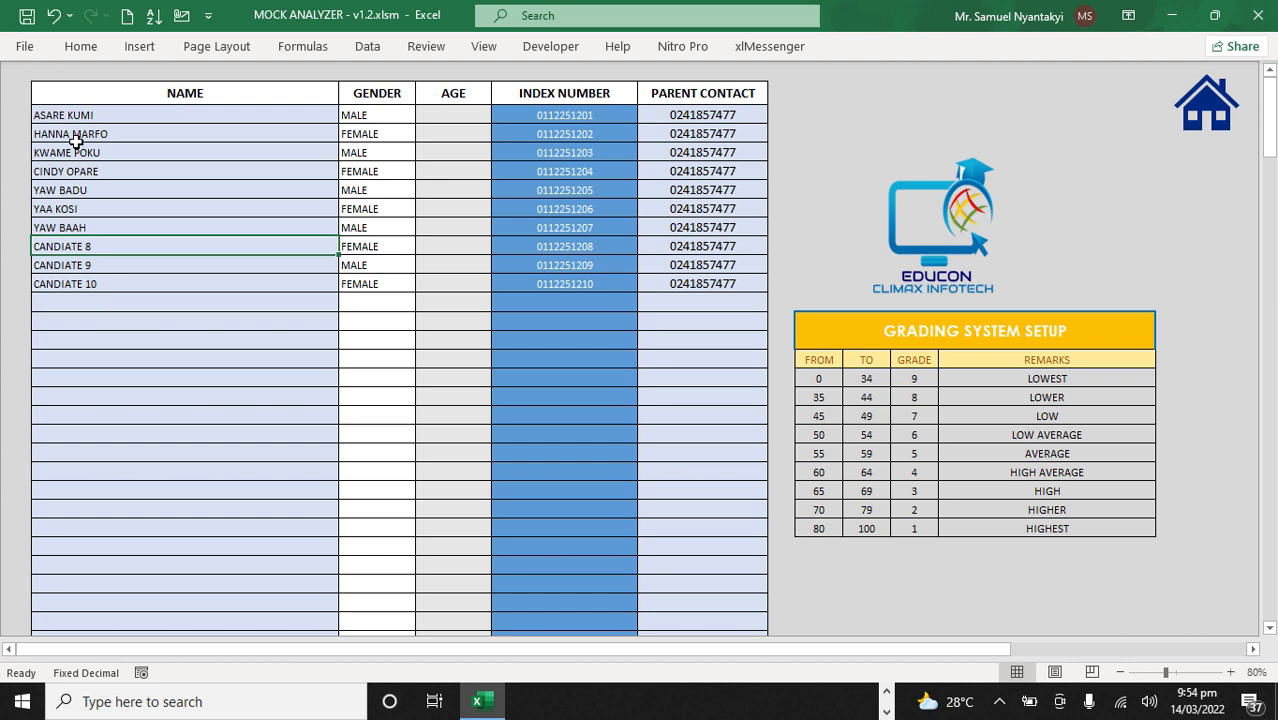
pyautogui.write('AKOSUA TAWIAH')
pyautogui.press('Return')
# Step: Replace the placeholders for the ninth and tenth candidates in the register with their full names
pyautogui.write('YAW')
pyautogui.press('BackSpace')
pyautogui.press('BackSpace')
pyautogui.press('BackSpace')
pyautogui.write('KWAME BAAFI7')
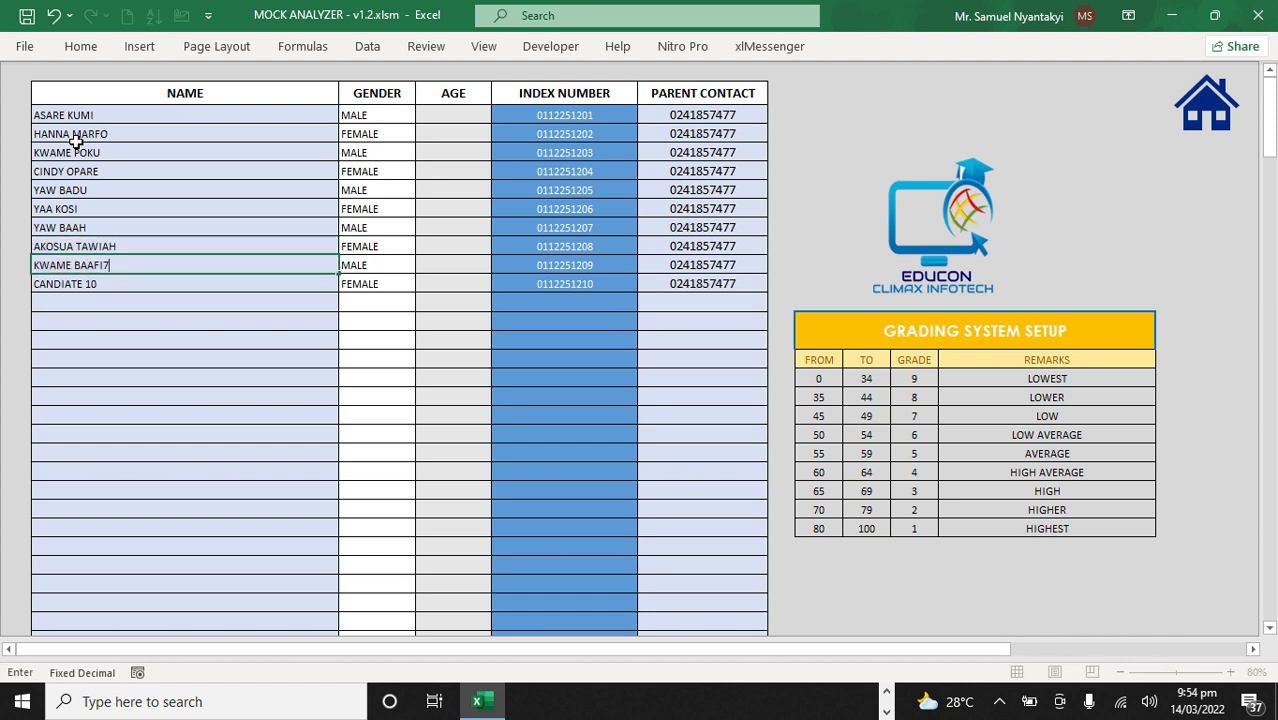
pyautogui.press('Return')
pyautogui.write('ADWOA NHYIRA')
pyautogui.click(103, 246)
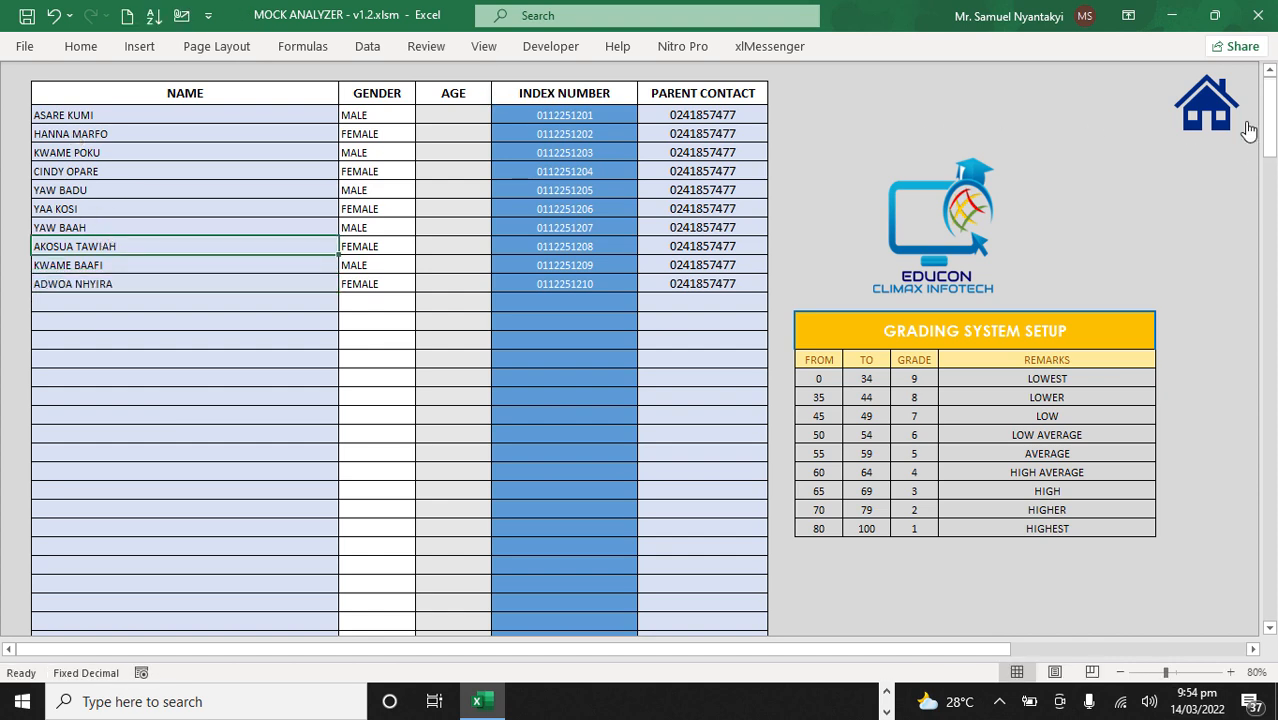
# Step: Return to the main dashboard and compare the top five candidates charts of Mock 1 and Mock 2
pyautogui.click(1205, 118)
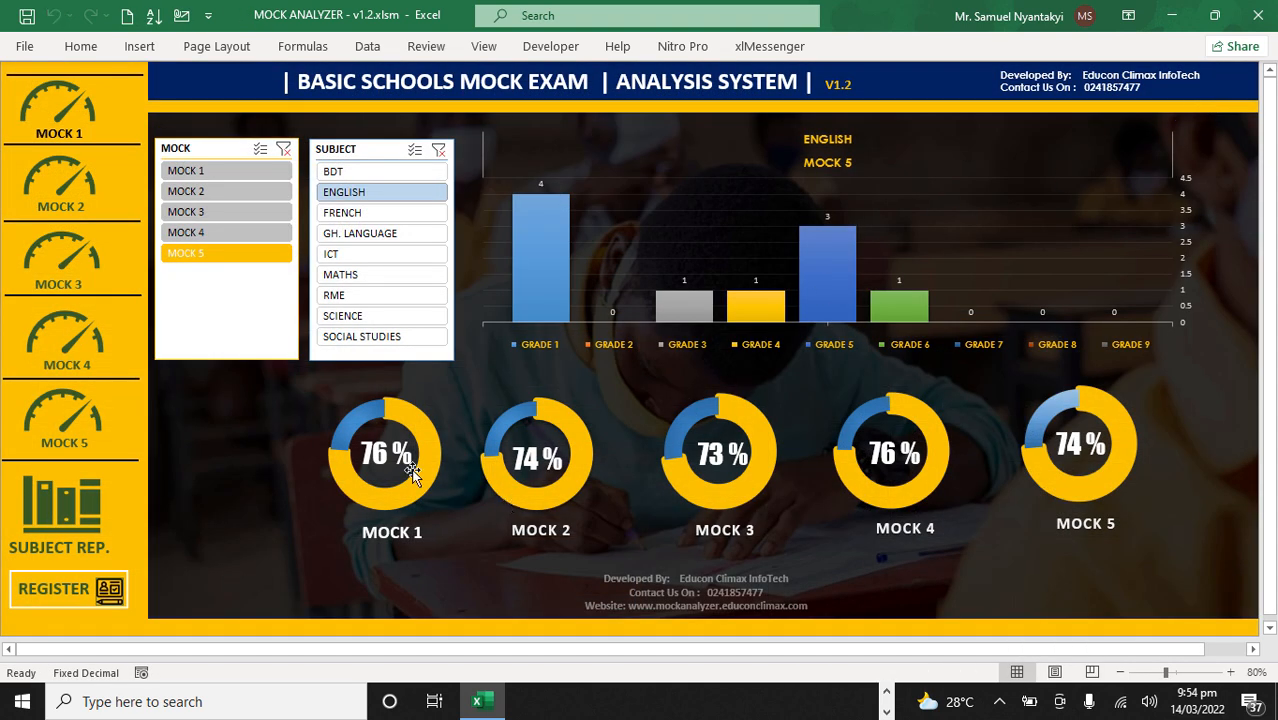
pyautogui.click(66, 133)
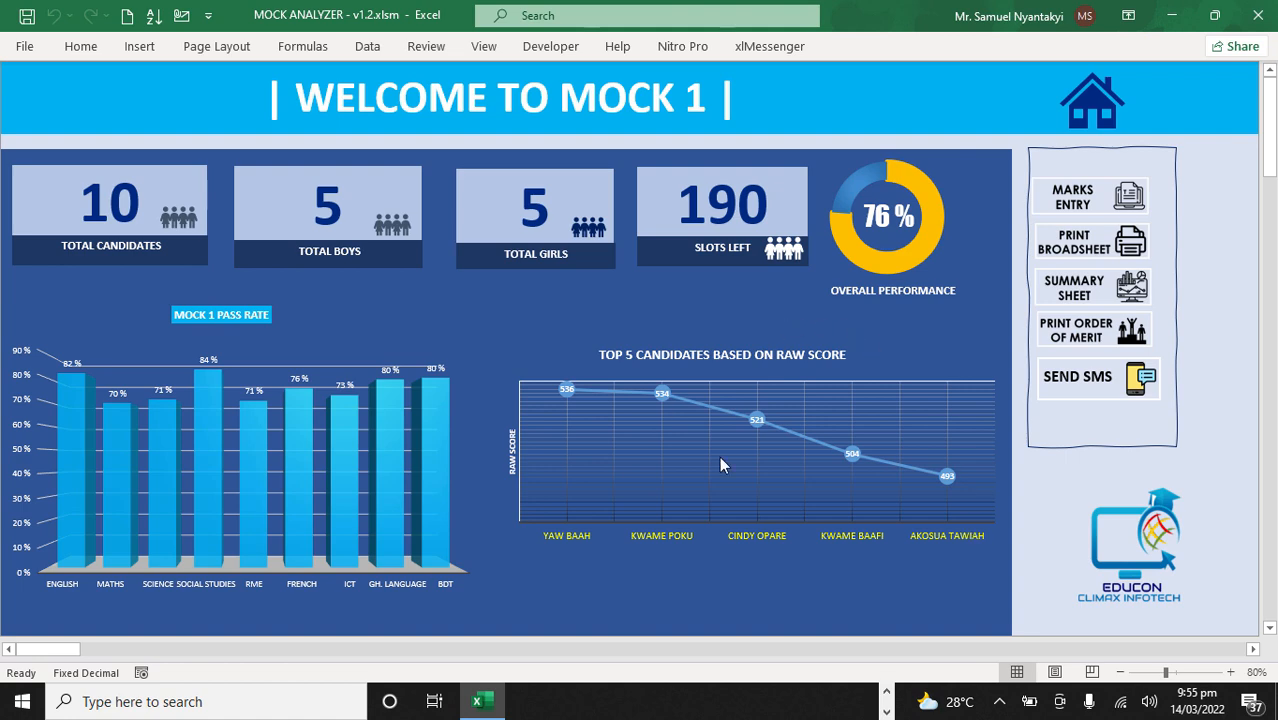
pyautogui.click(1091, 115)
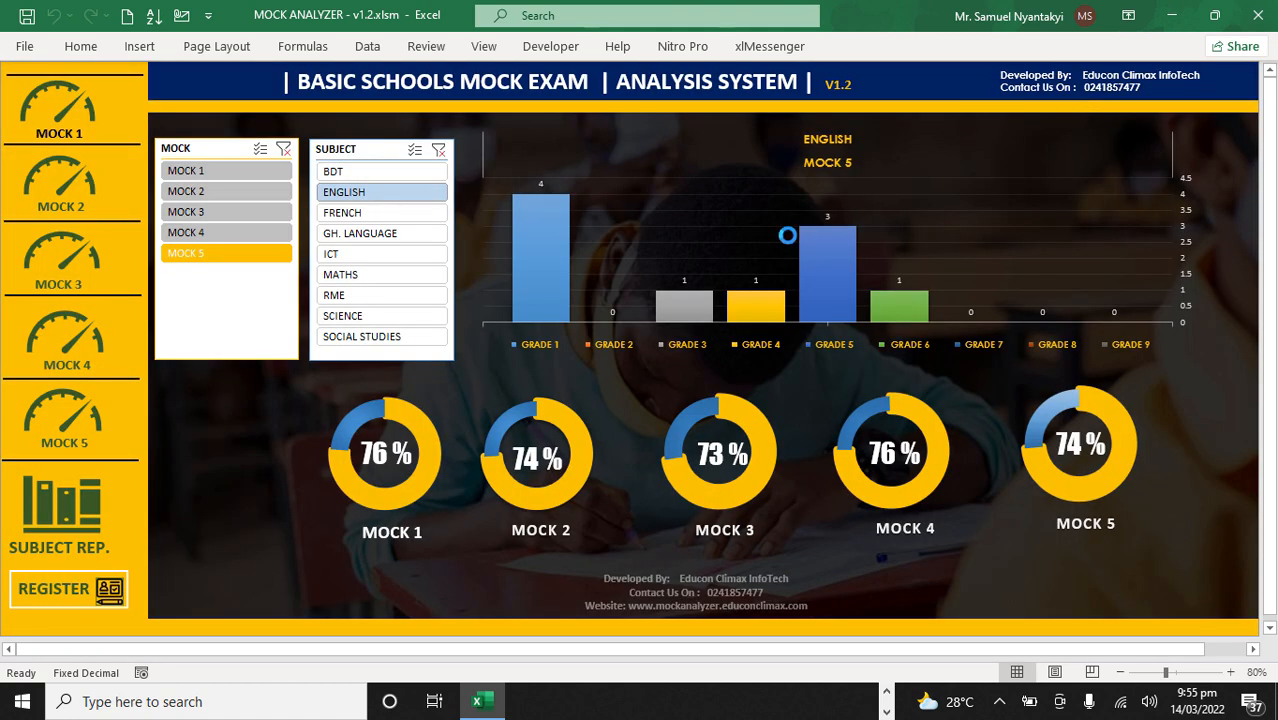
pyautogui.click(58, 180)
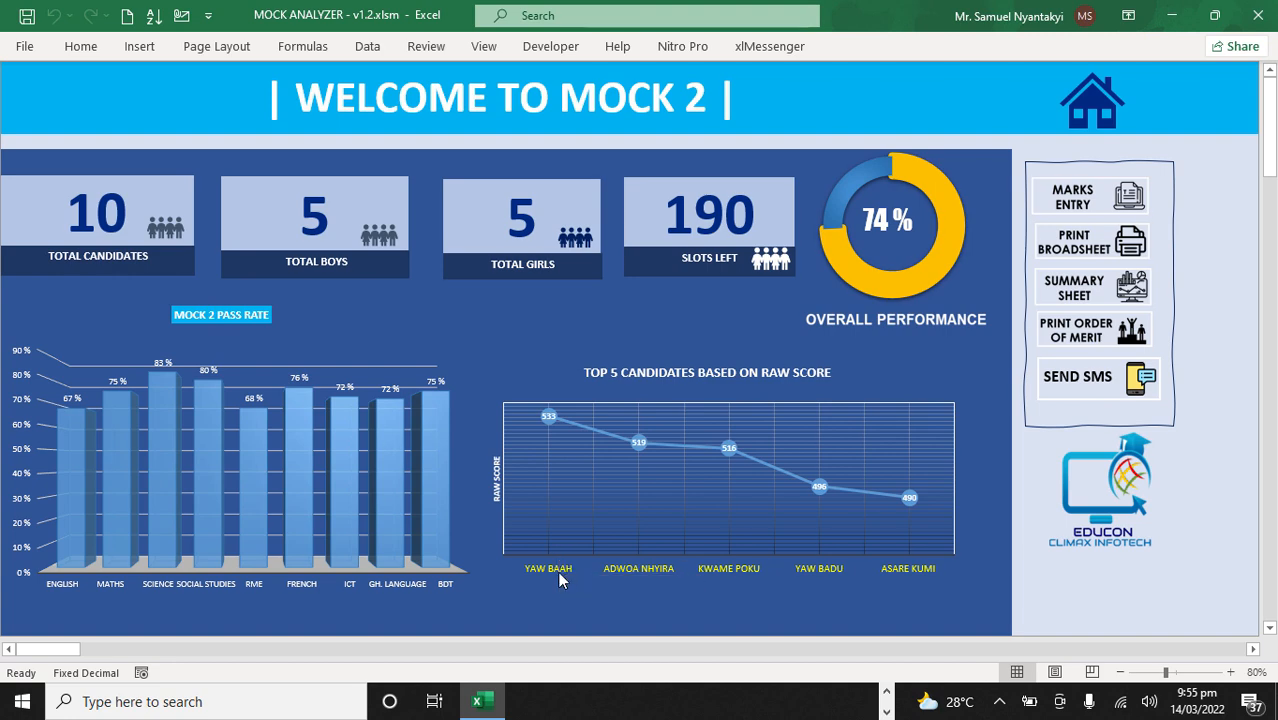
pyautogui.click(1094, 112)
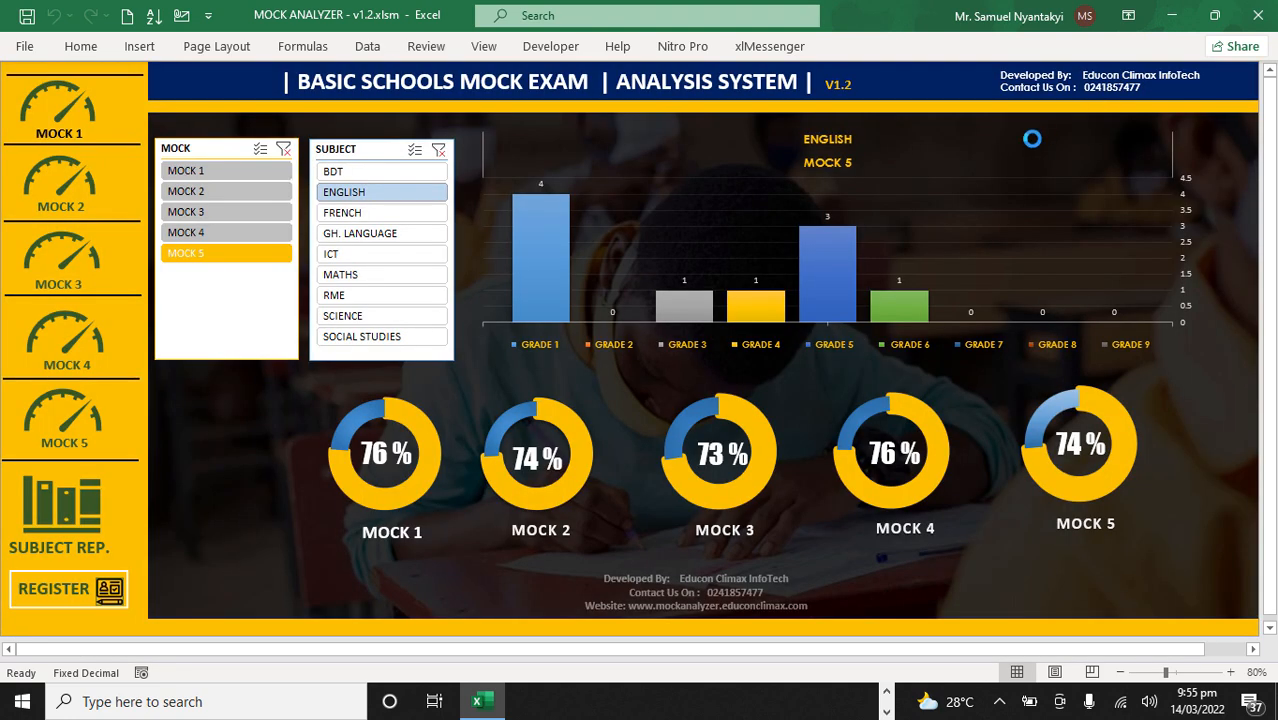
pyautogui.click(64, 108)
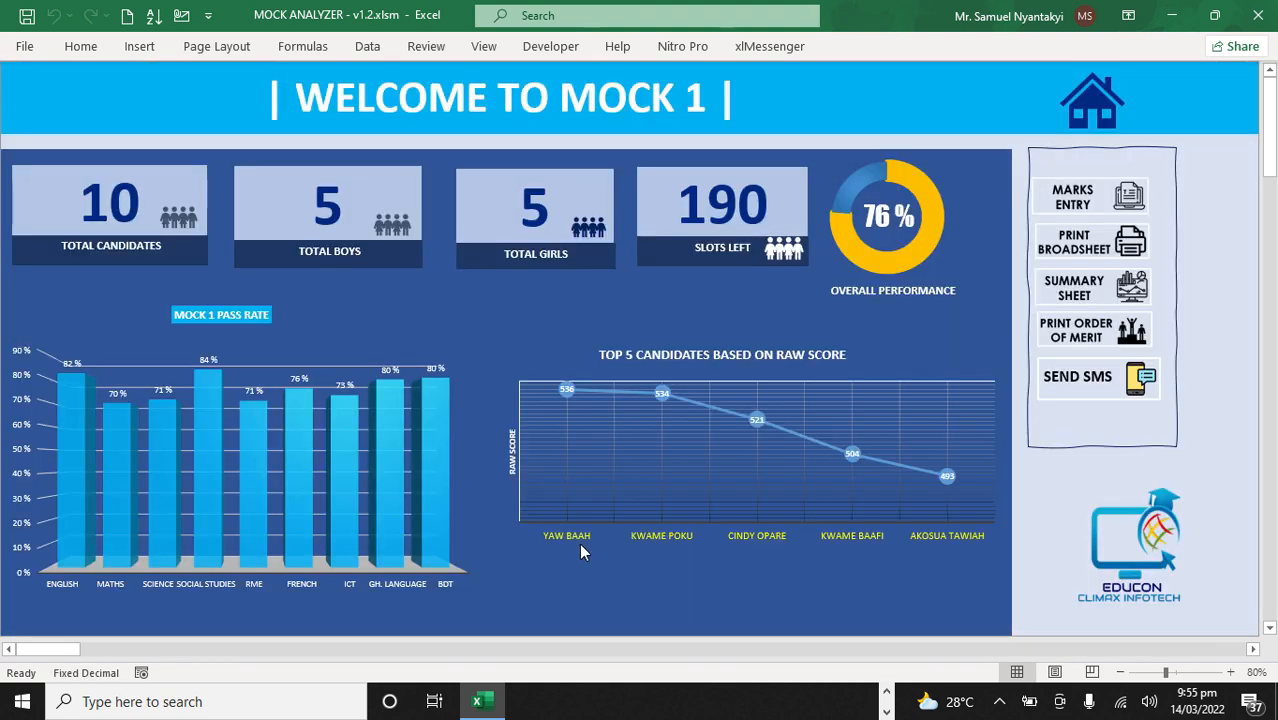
pyautogui.click(1085, 102)
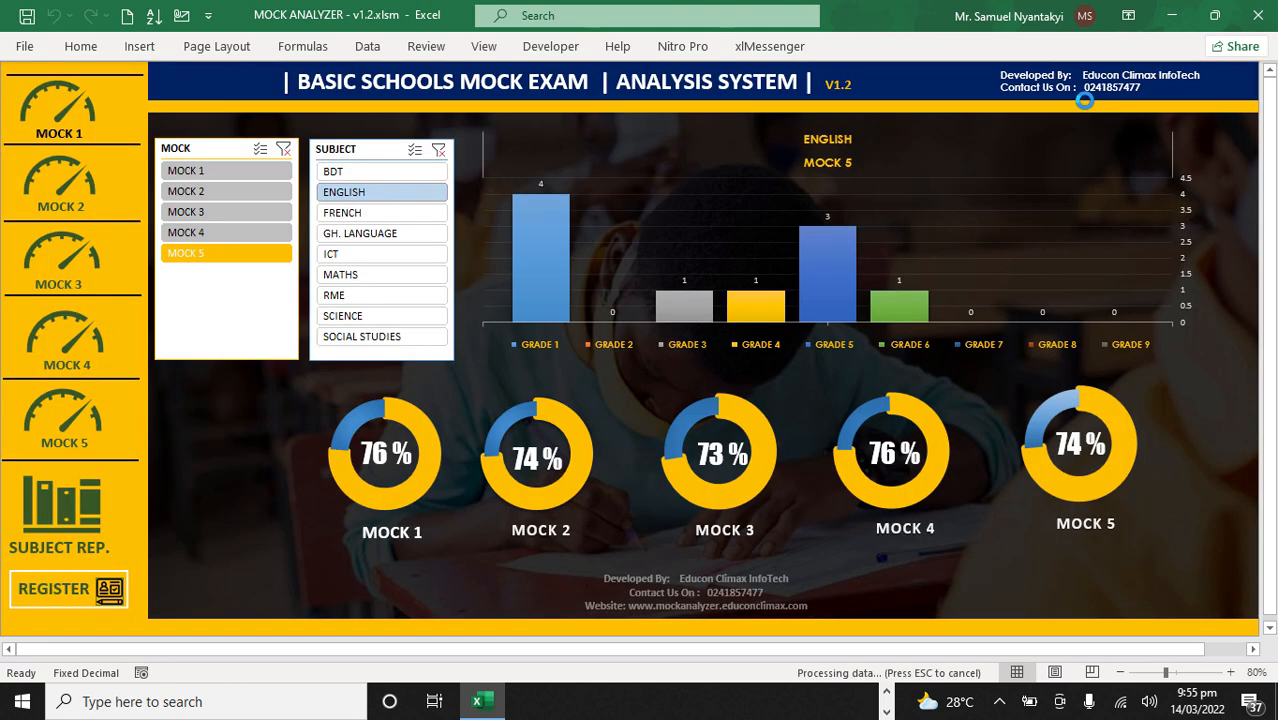
pyautogui.click(52, 190)
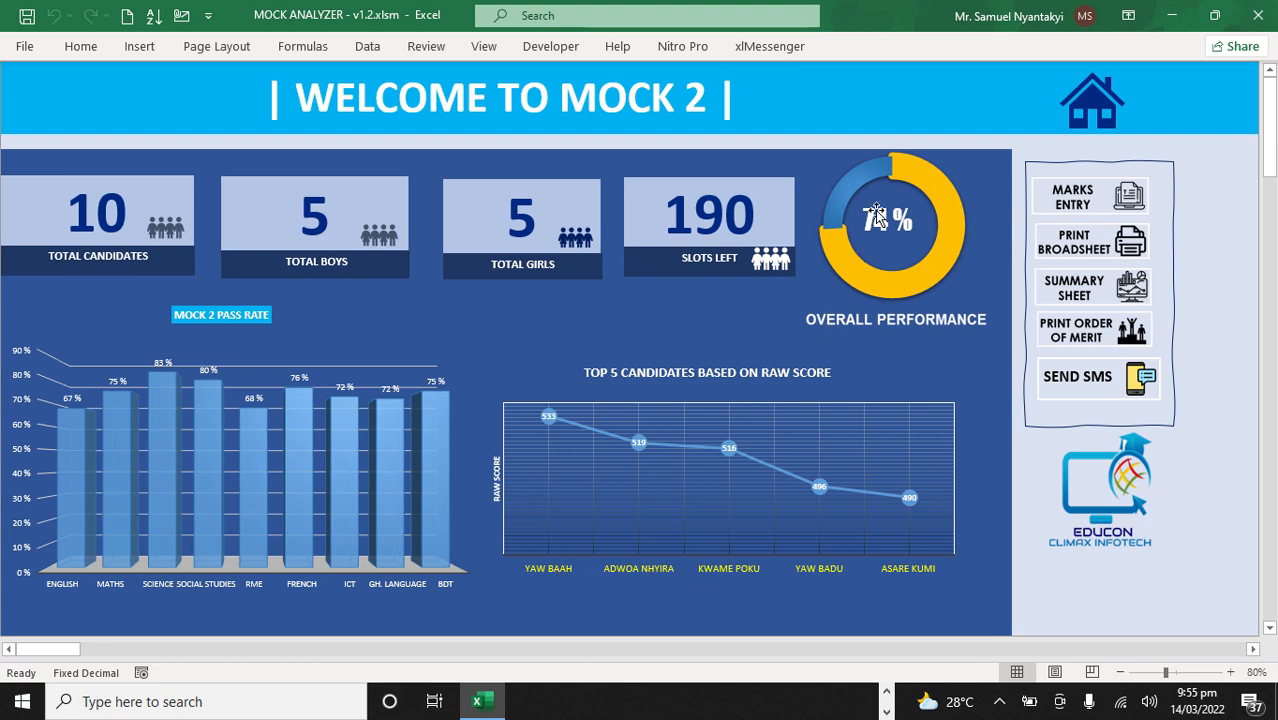
pyautogui.click(1100, 120)
# Step: Examine the top five candidates charts on the Mock 3 and Mock 4 dashboards
pyautogui.click(62, 250)
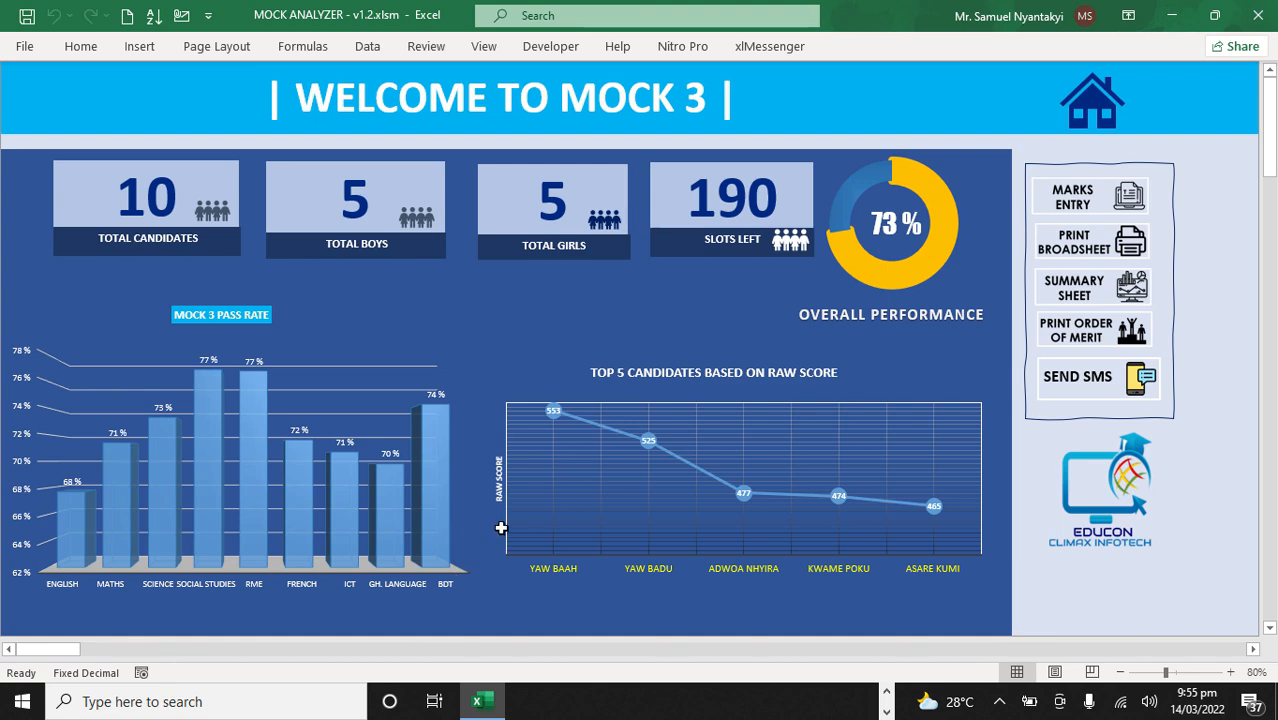
pyautogui.click(1092, 108)
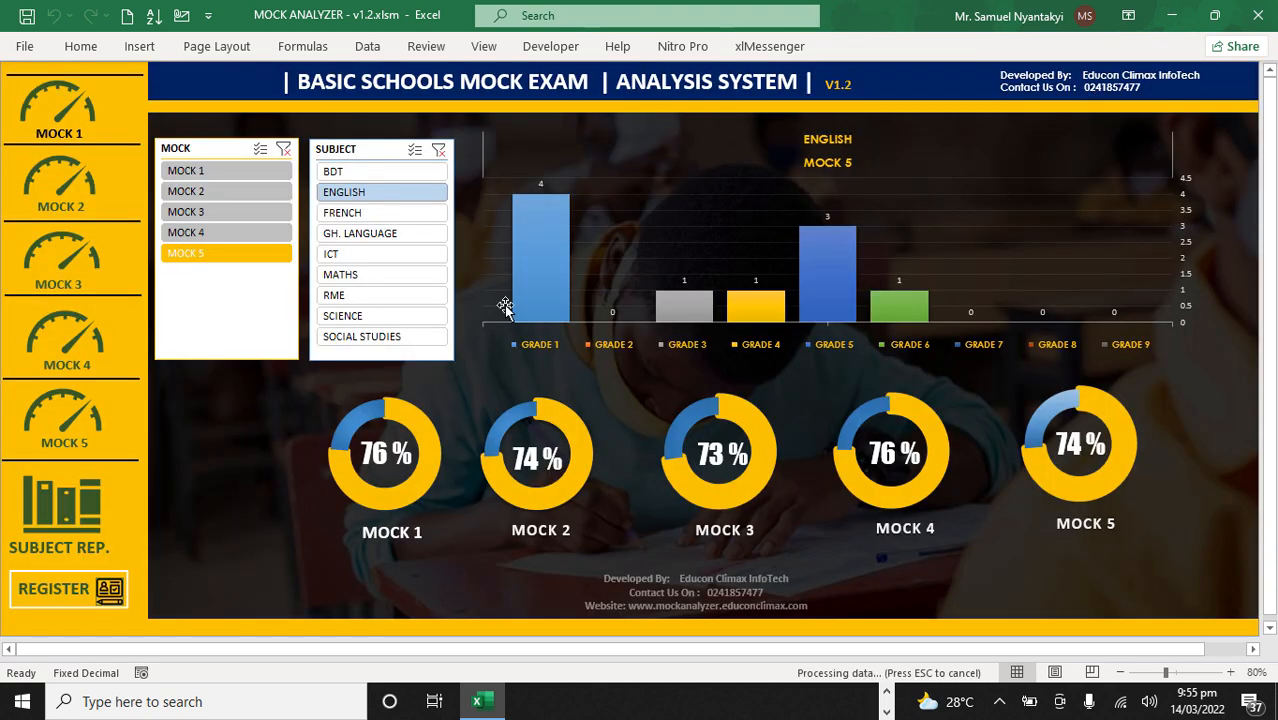
pyautogui.click(58, 344)
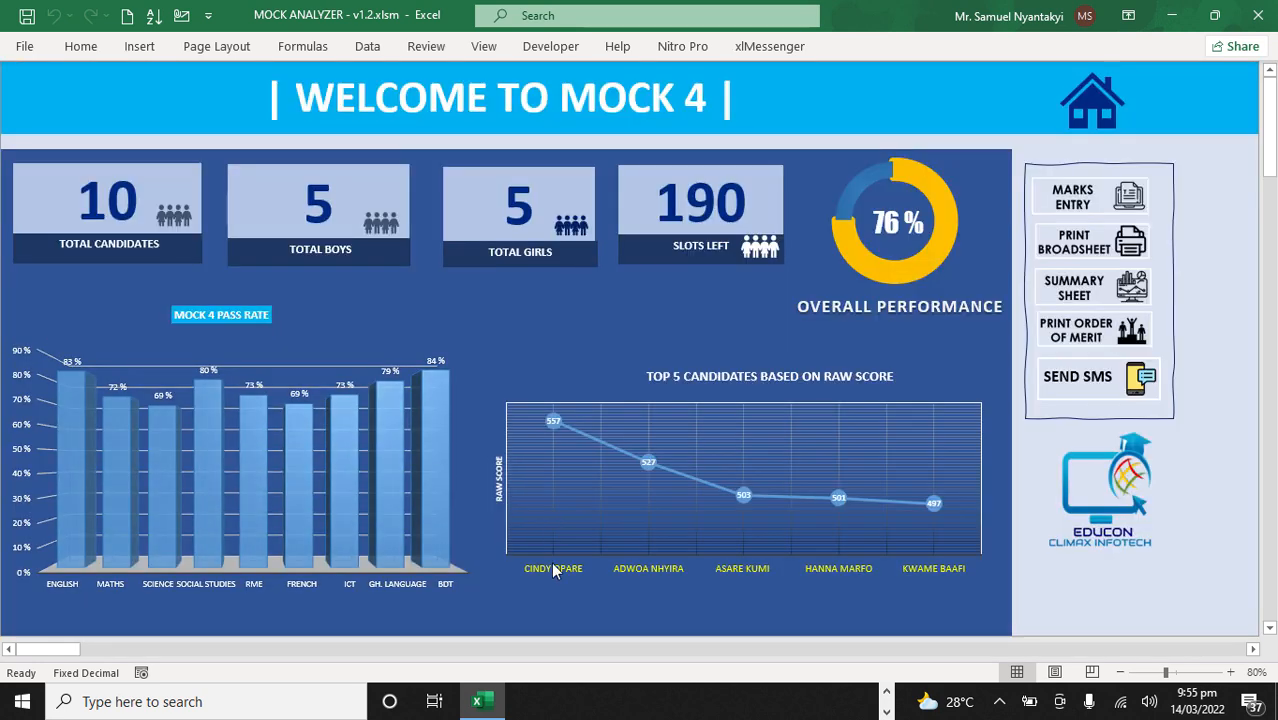
pyautogui.click(1088, 110)
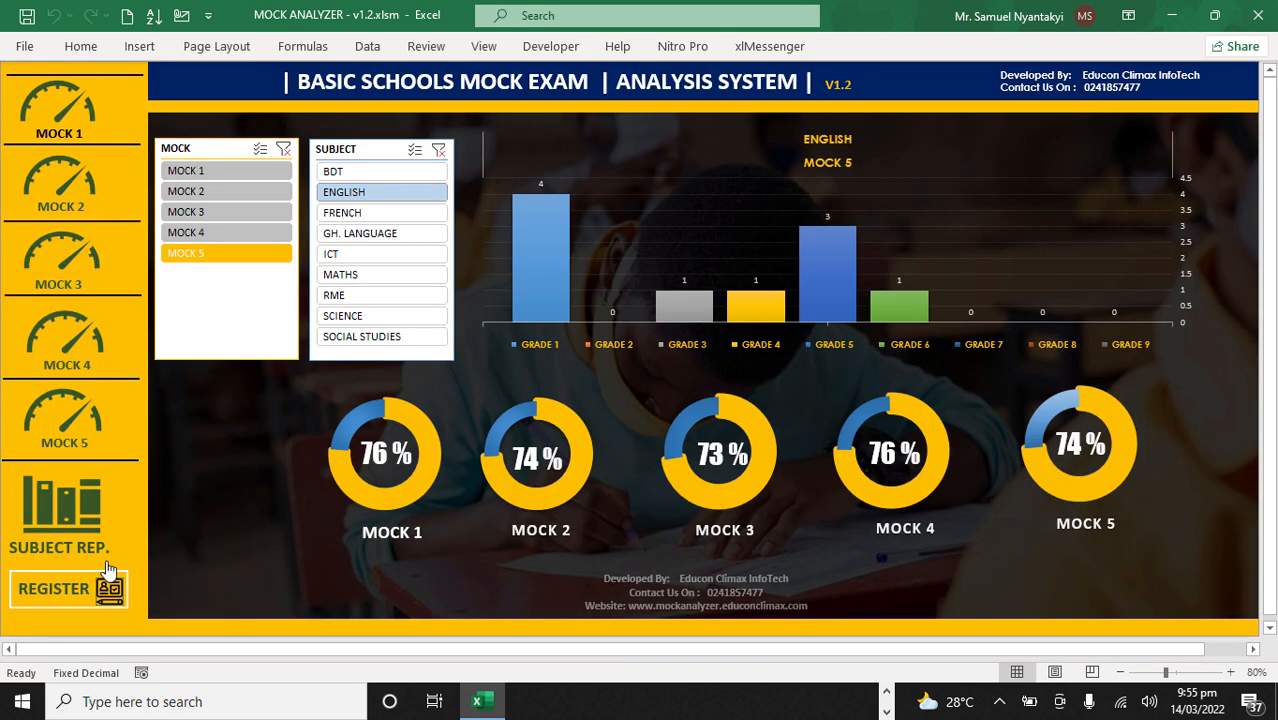
# Step: Open the Mock 5 dashboard and examine its order of merit sheet for the renamed candidates
pyautogui.click(85, 428)
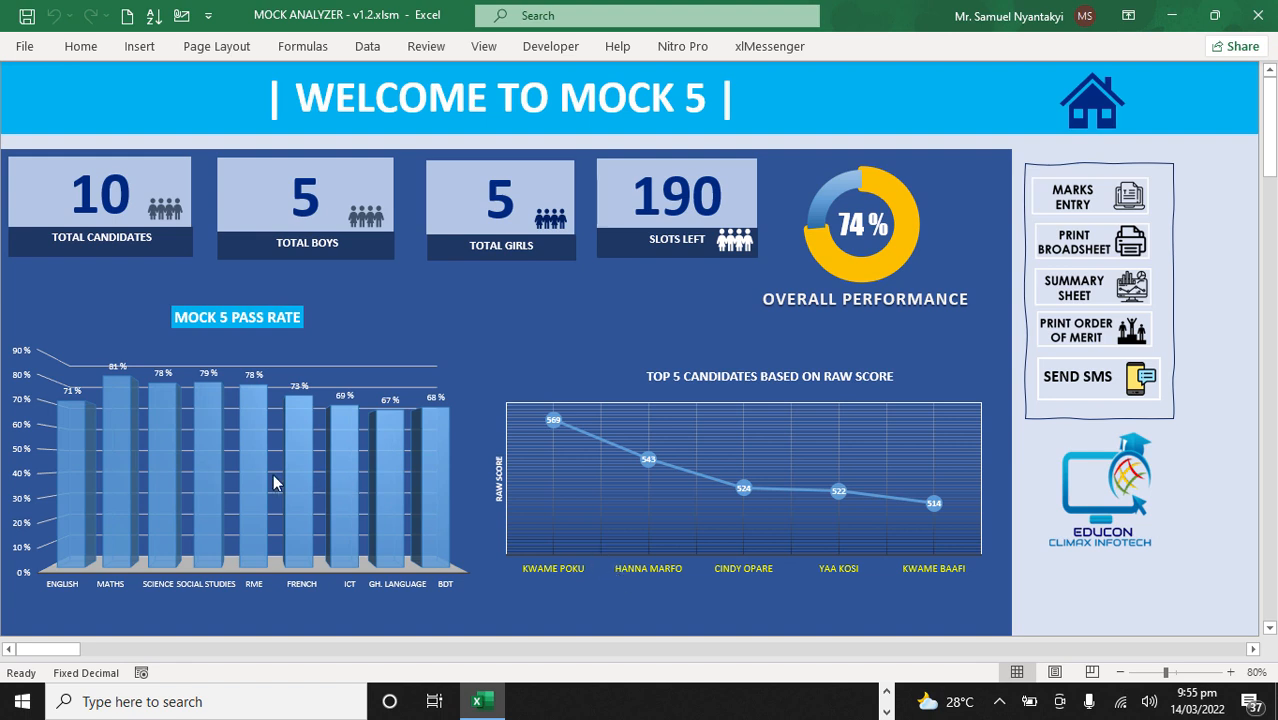
pyautogui.click(1079, 326)
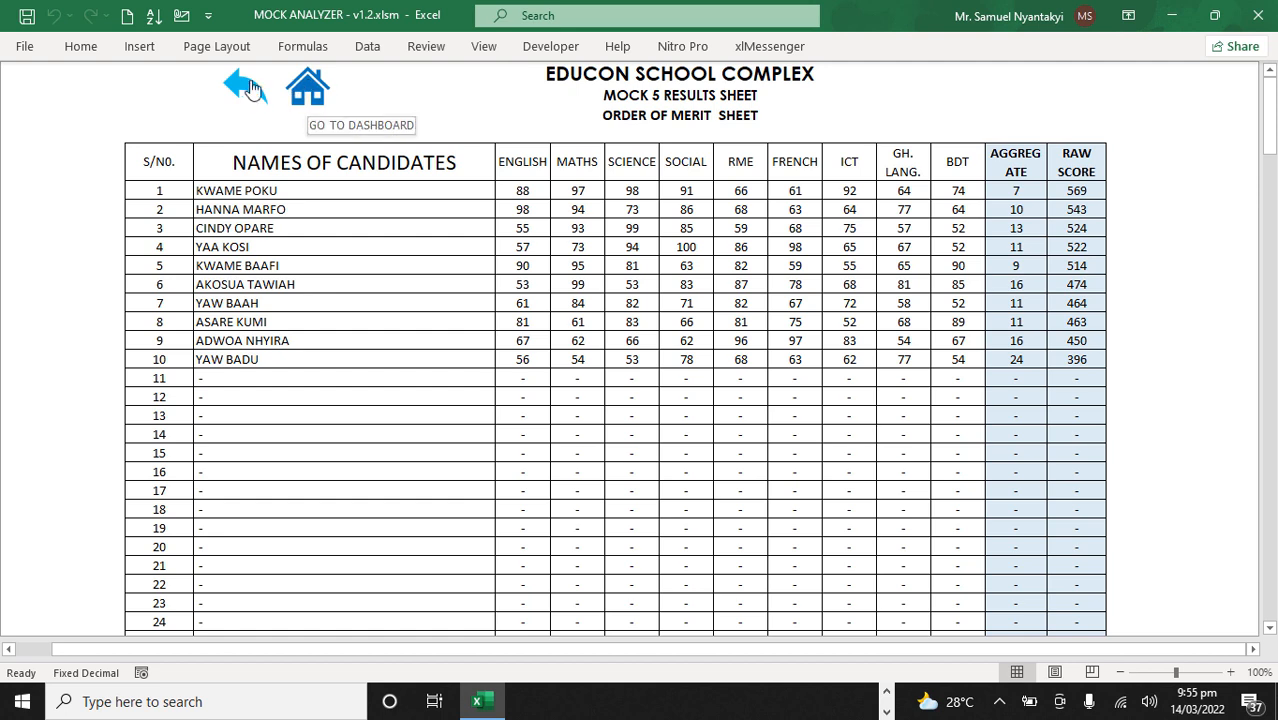
pyautogui.click(306, 95)
# Step: Examine the Mock 5 summary sheet's grade table and subject performance chart, and return to the main dashboard
pyautogui.click(1086, 292)
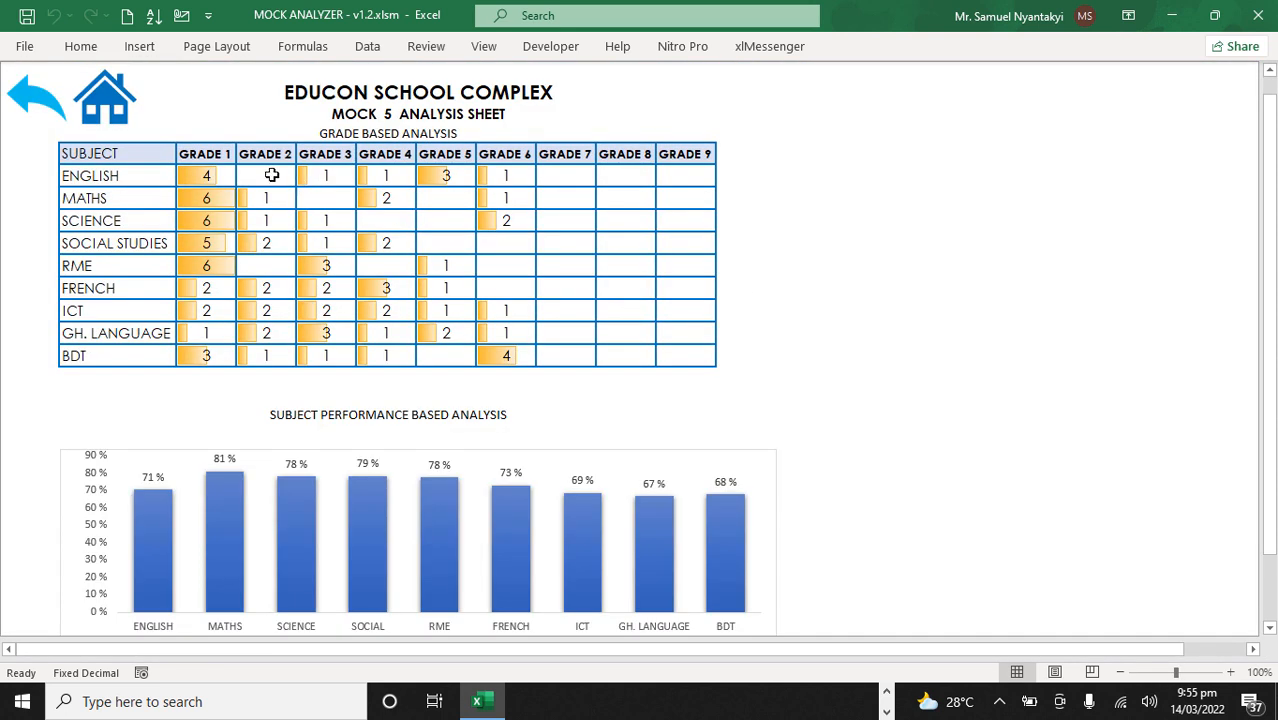
pyautogui.scroll(-3, 532, 265)
pyautogui.scroll(3, 532, 265)
pyautogui.click(120, 98)
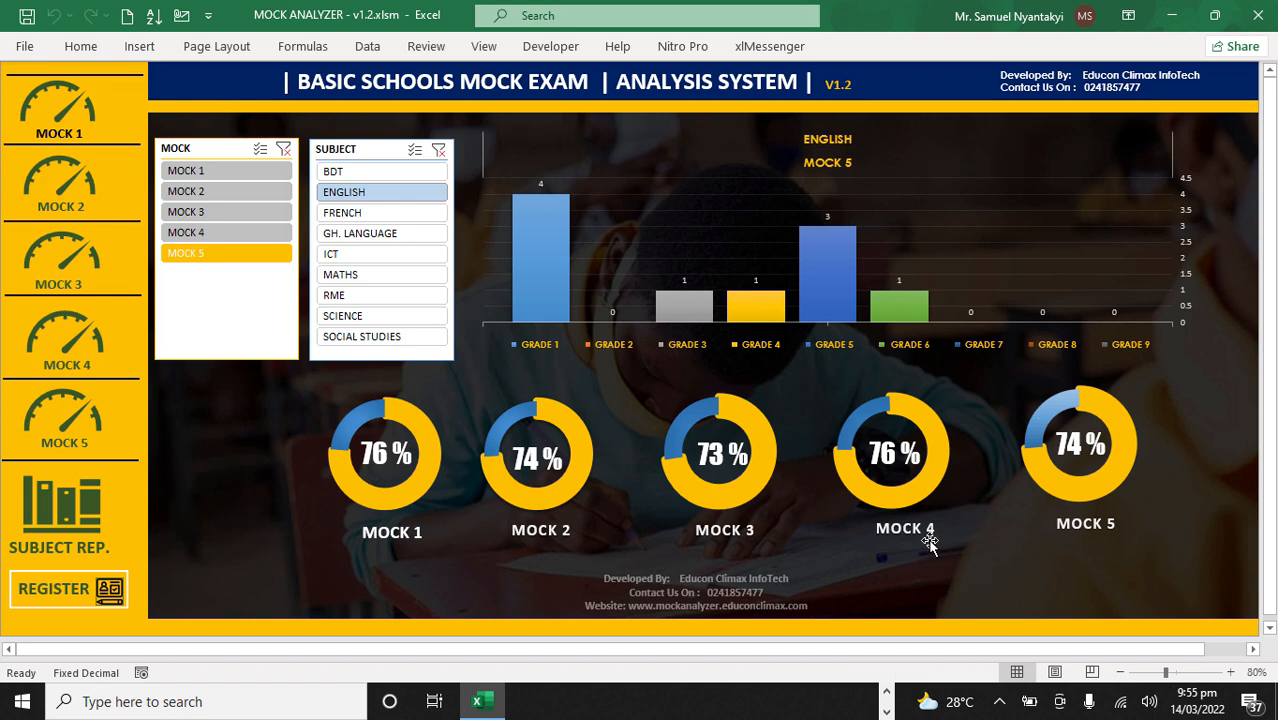